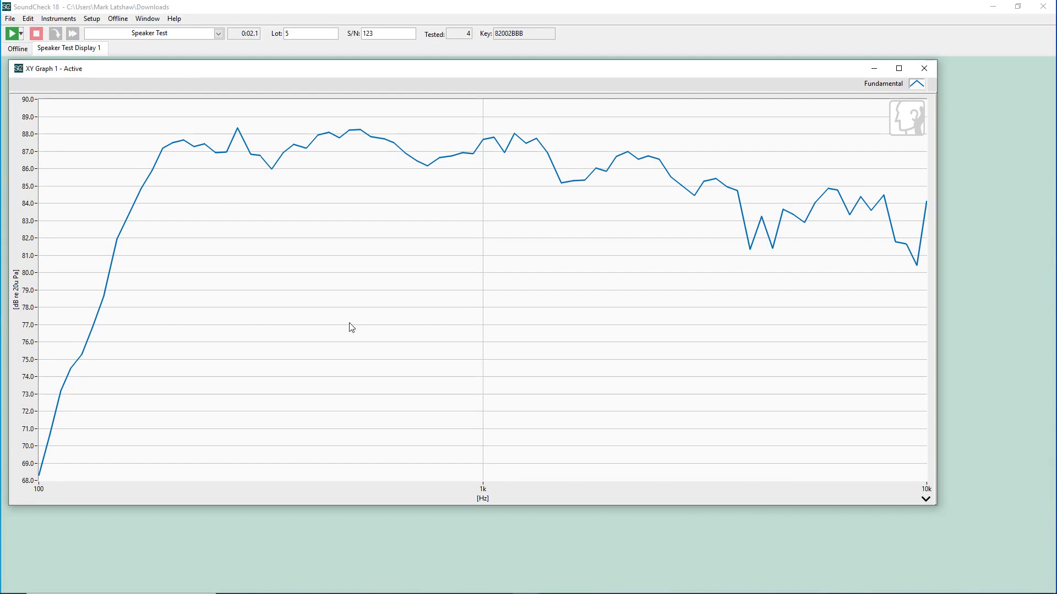
Open the Memory List and add the Harmonic 2 curve to the XY graph alongside Fundamental.
right_click(26, 284)
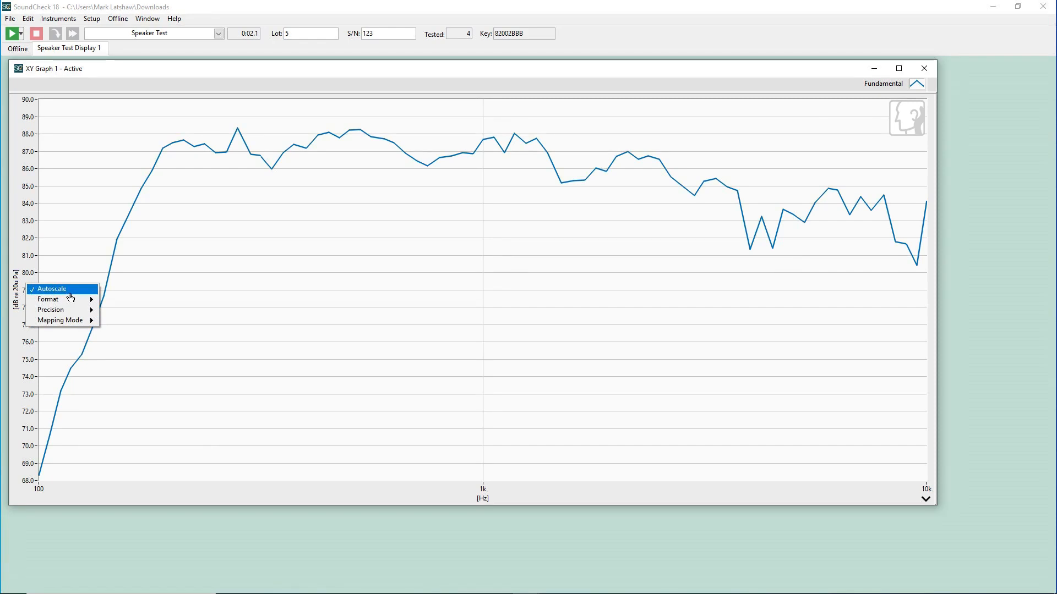
click(232, 275)
key(shift+F2)
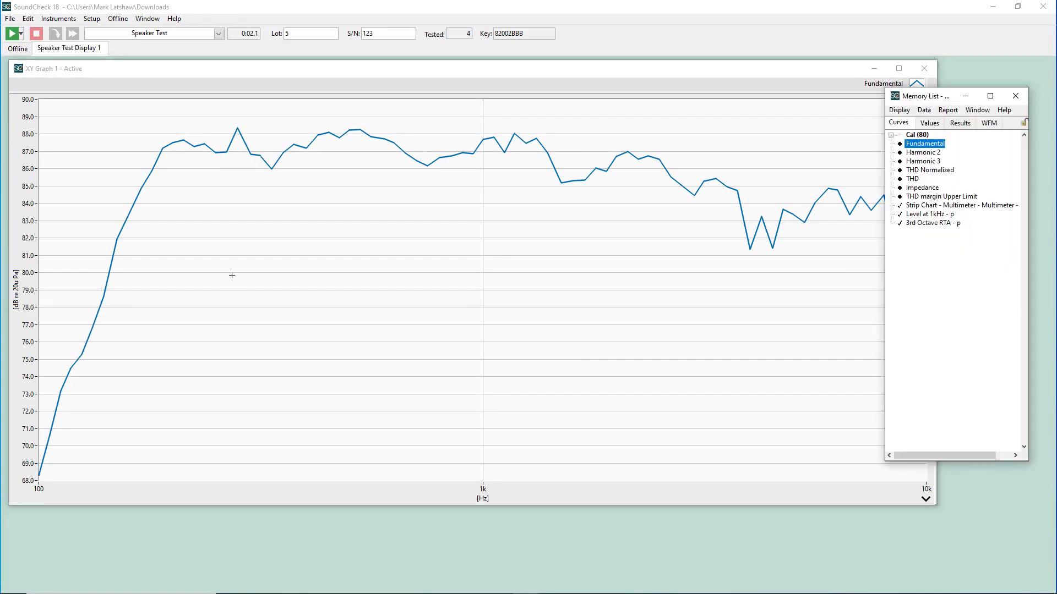
ctrl+click(921, 153)
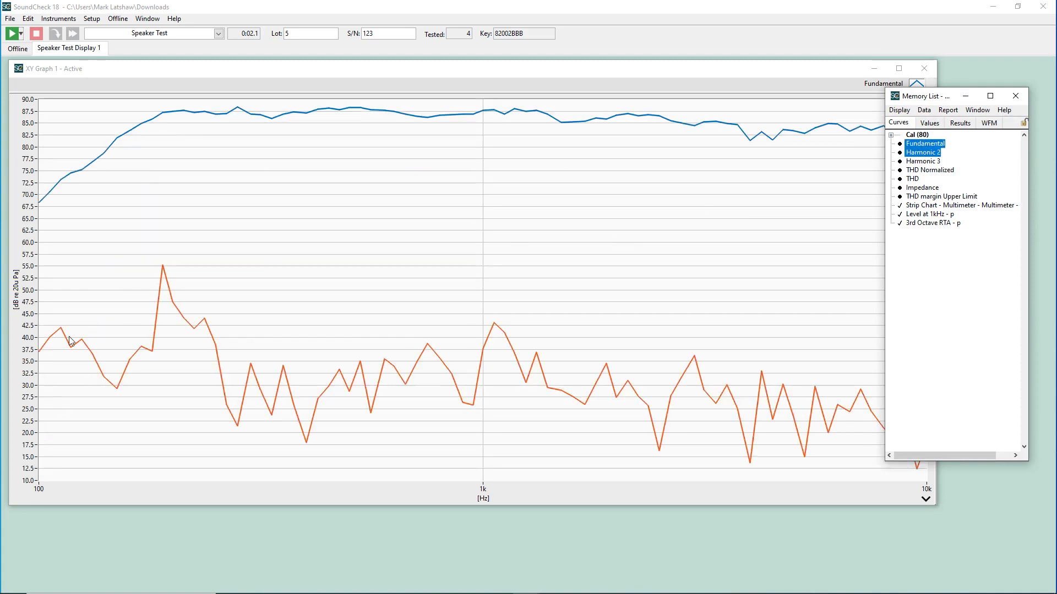
Narrow the XY graph window and place the Memory List beside it so the two do not overlap.
drag(918, 99, 954, 95)
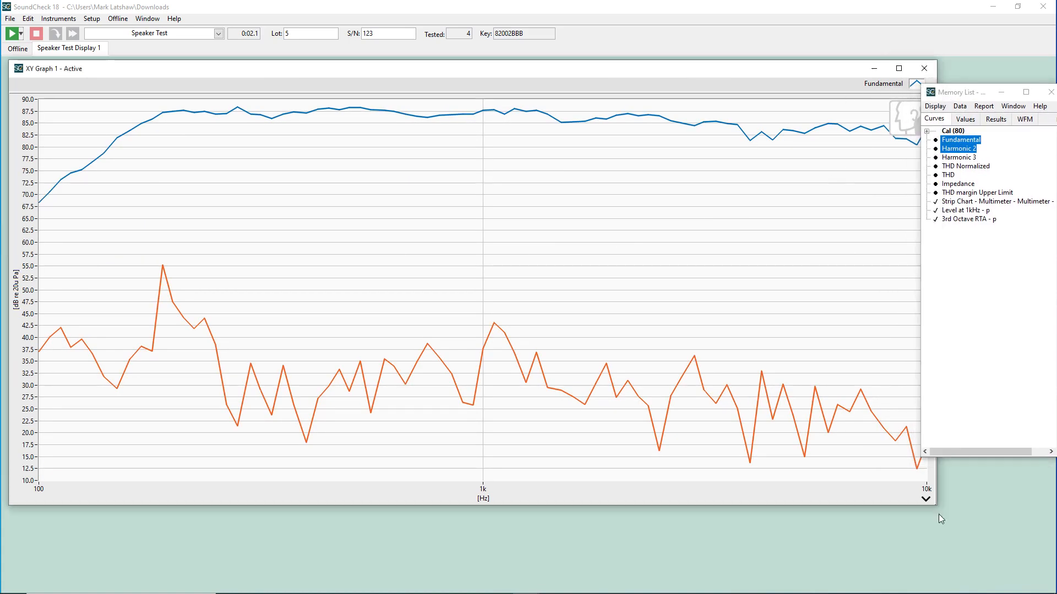
drag(938, 513, 891, 507)
drag(970, 93, 953, 89)
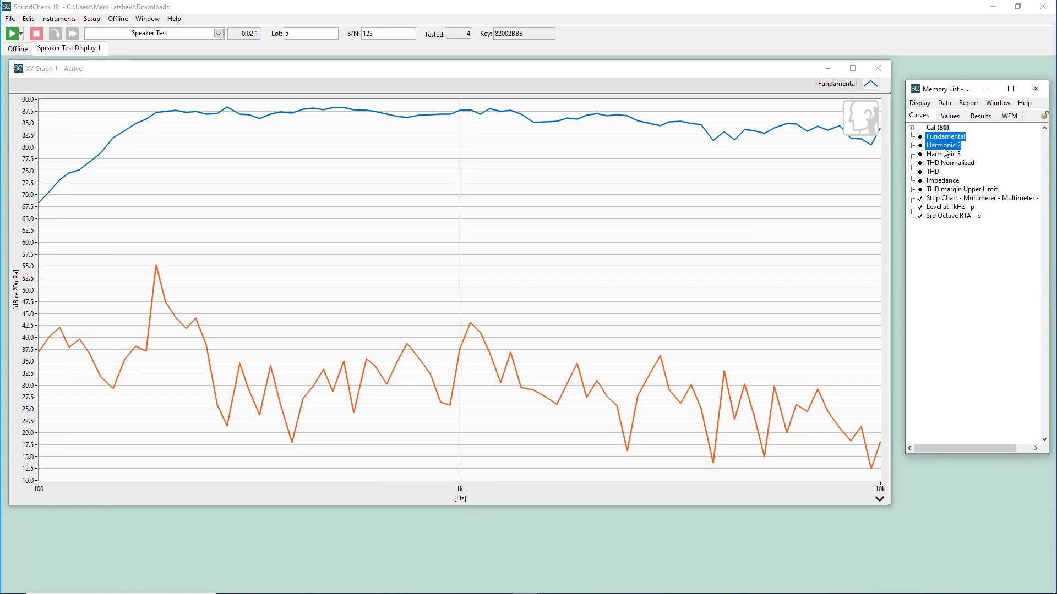
Remove Harmonic 2 from the XY graph and turn off autoscaling on its Y axis.
ctrl+click(944, 146)
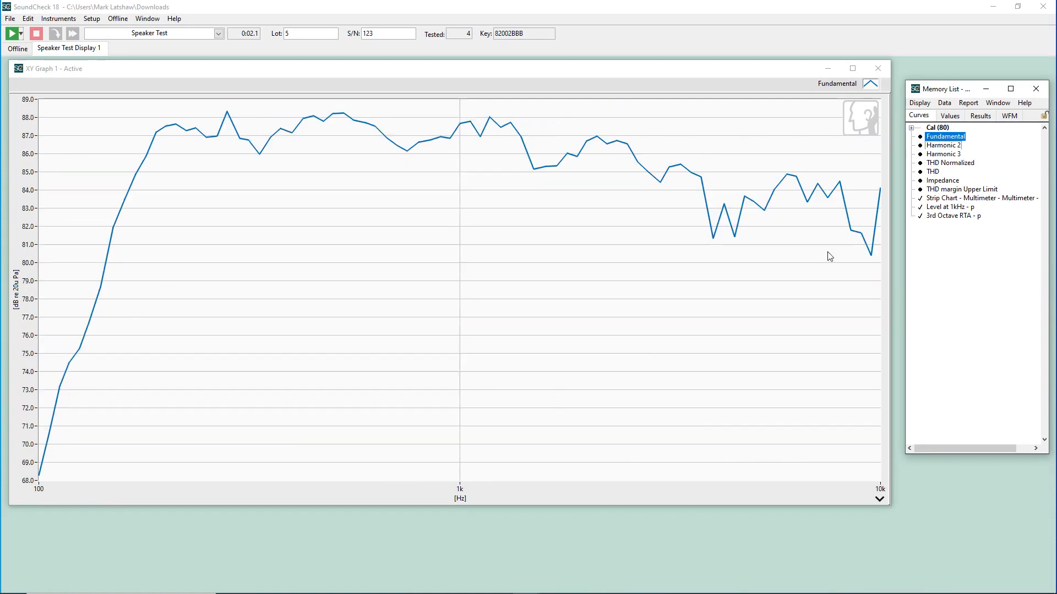
right_click(32, 268)
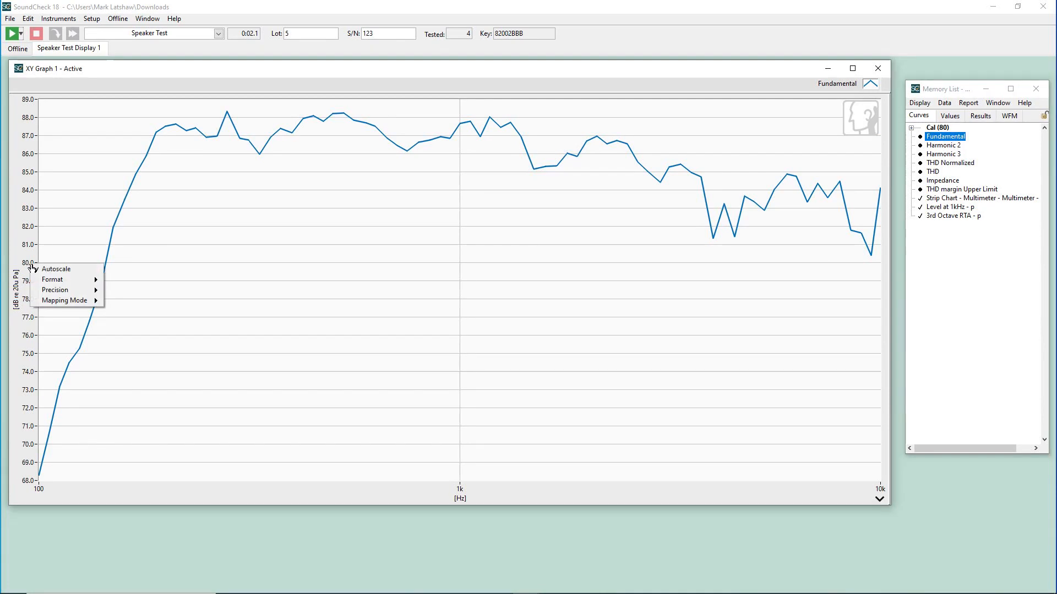
click(64, 269)
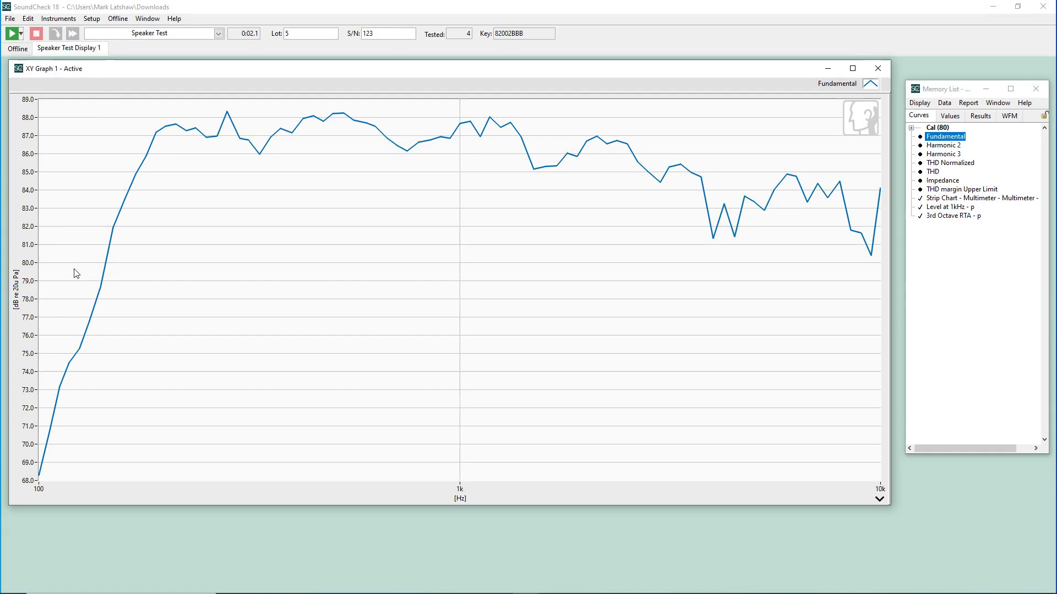
Add Harmonic 2 to the XY graph again and set the Y axis range from 20 to 100 dB.
drag(954, 144, 397, 289)
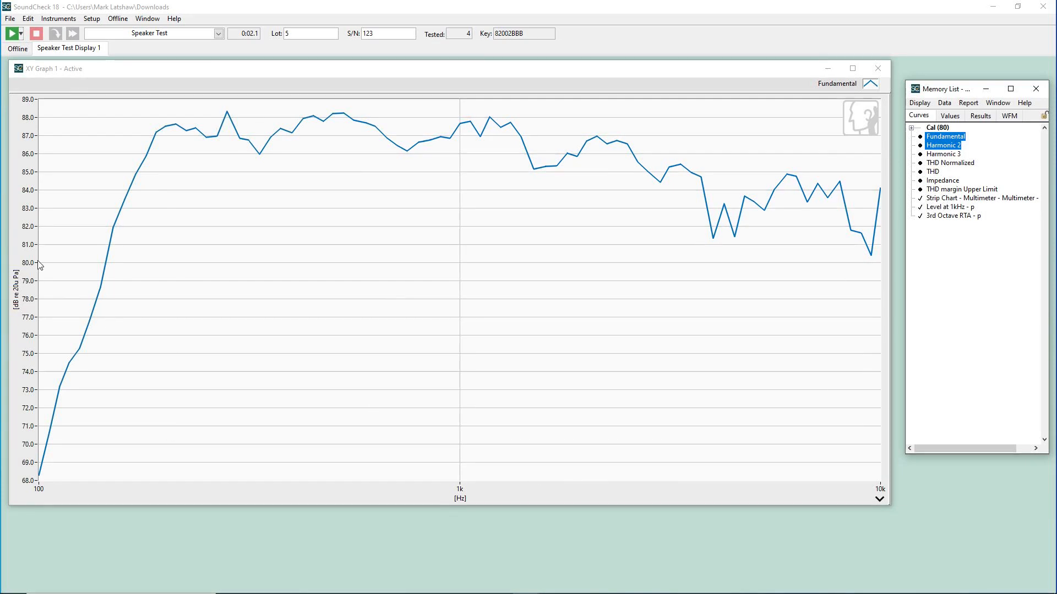
click(27, 483)
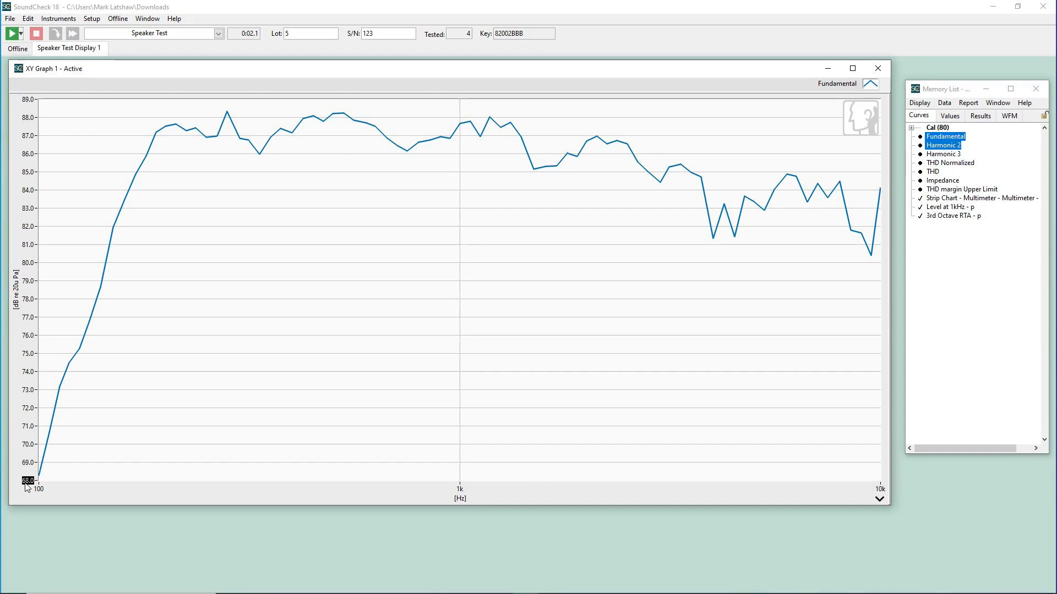
text(20)
key(Return)
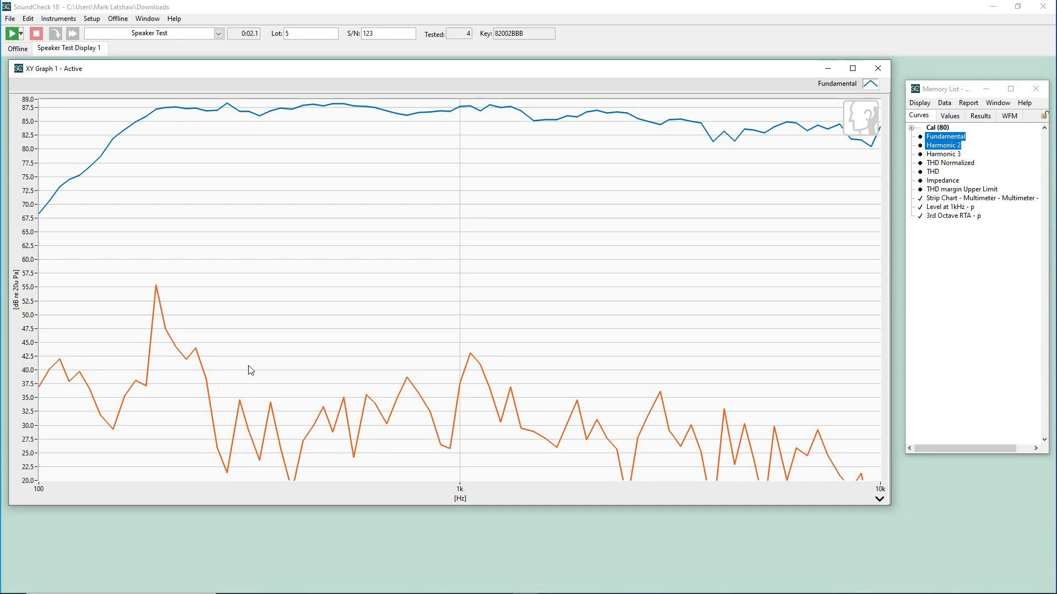
click(27, 99)
text(100)
key(Return)
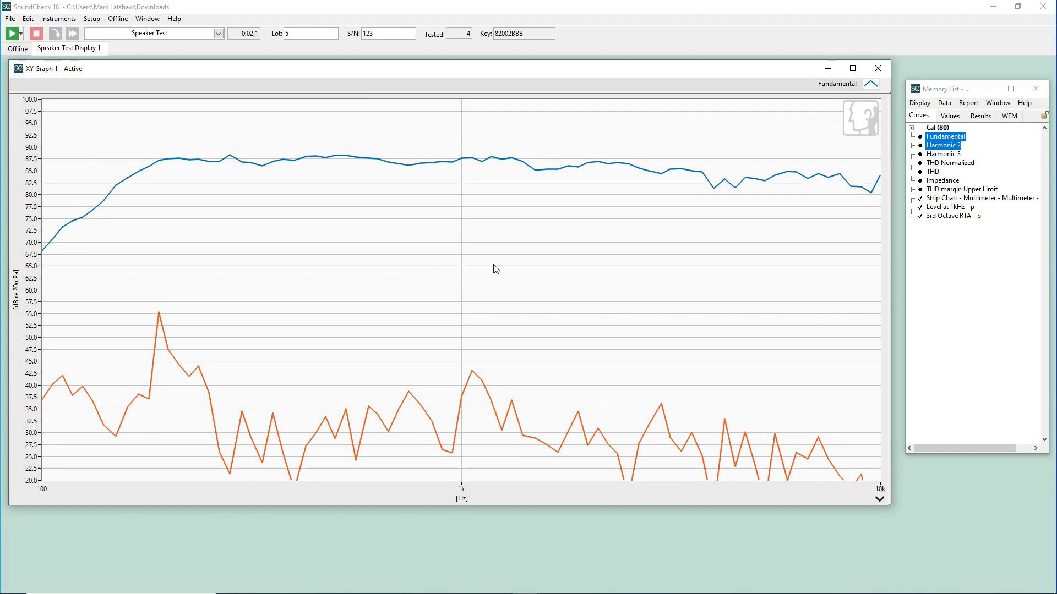
Remove Harmonic 2 from the XY graph and set the Y axis number format to Decimal.
ctrl+click(936, 146)
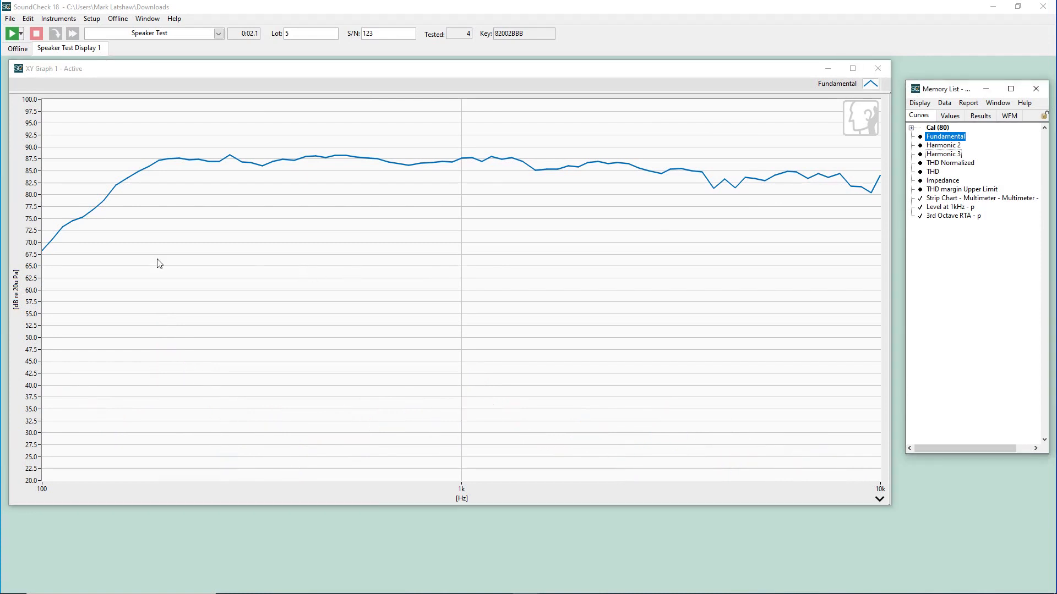
right_click(32, 219)
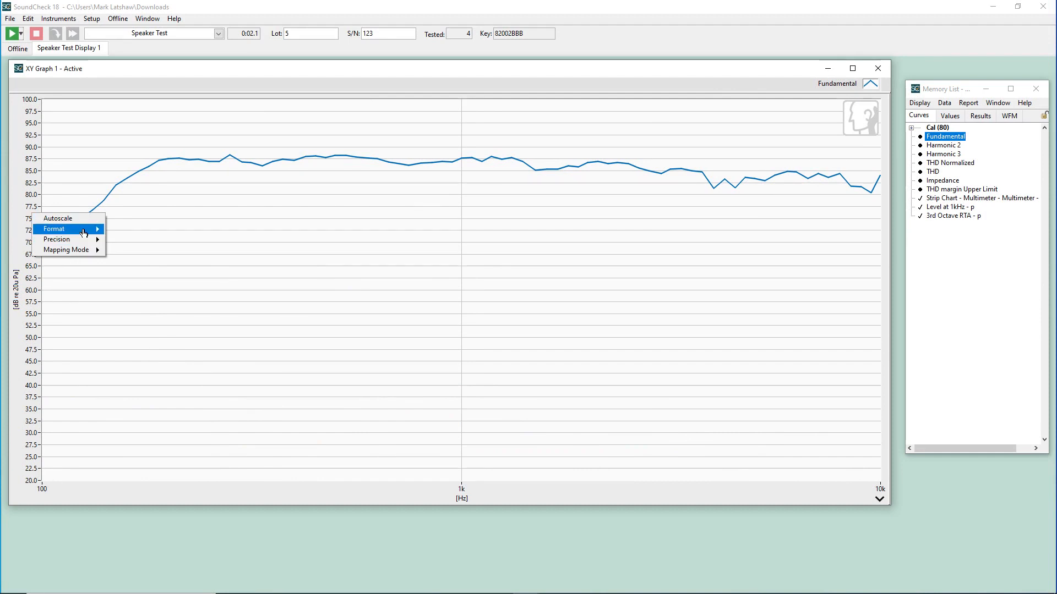
mouse_move(83, 232)
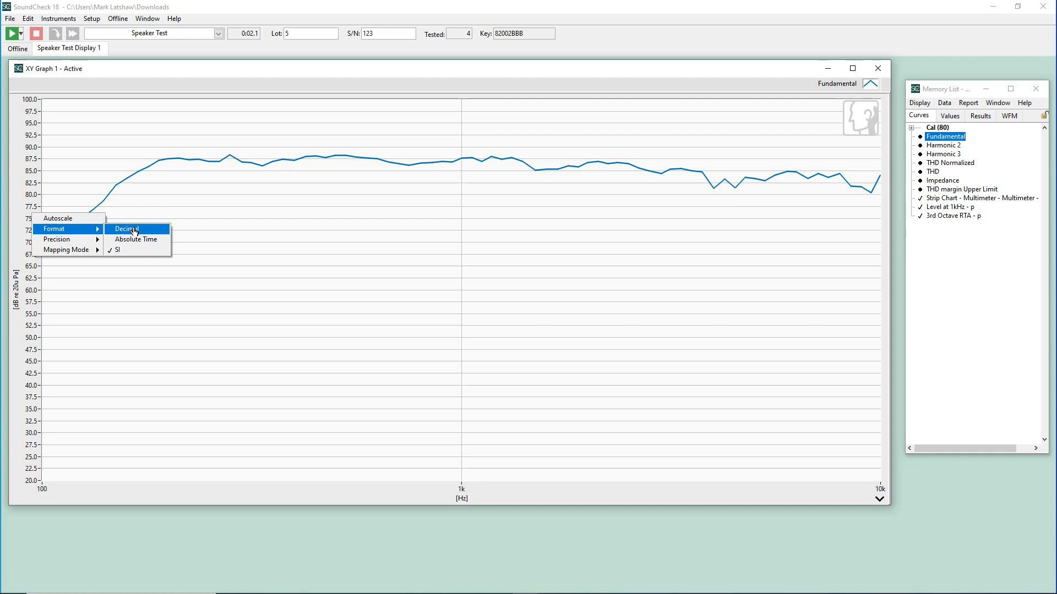
click(133, 231)
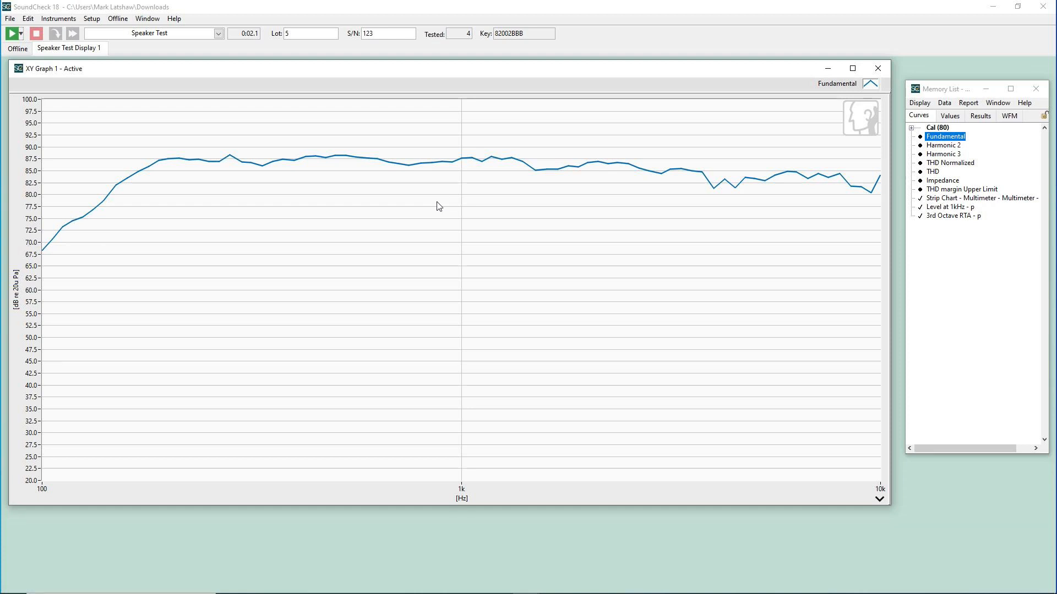
Display the Impedance Box recorded time waveform in its own graph and enlarge that window to cover the XY graph.
click(1004, 117)
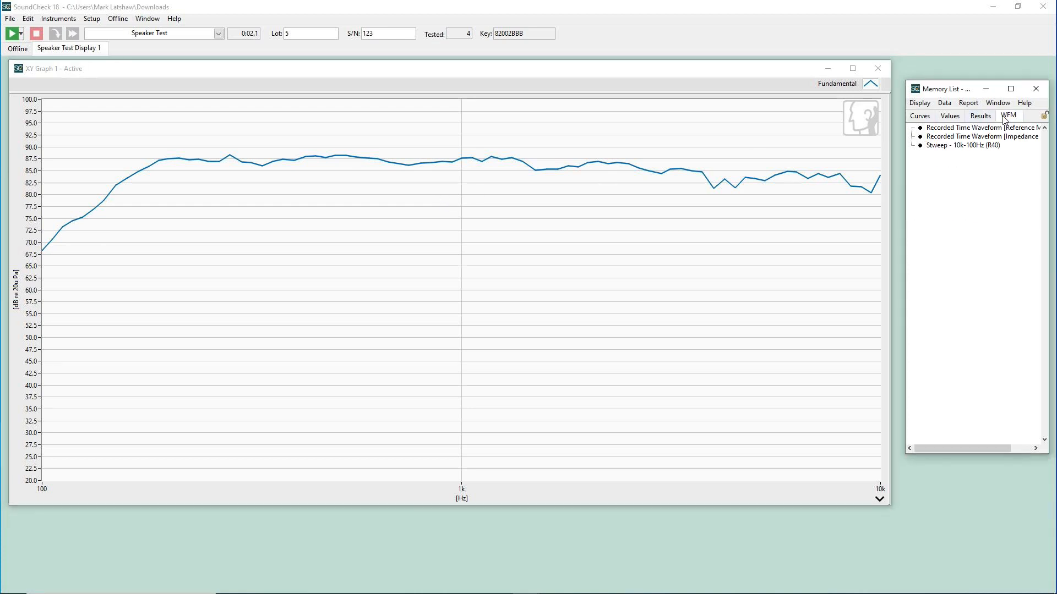
double_click(981, 138)
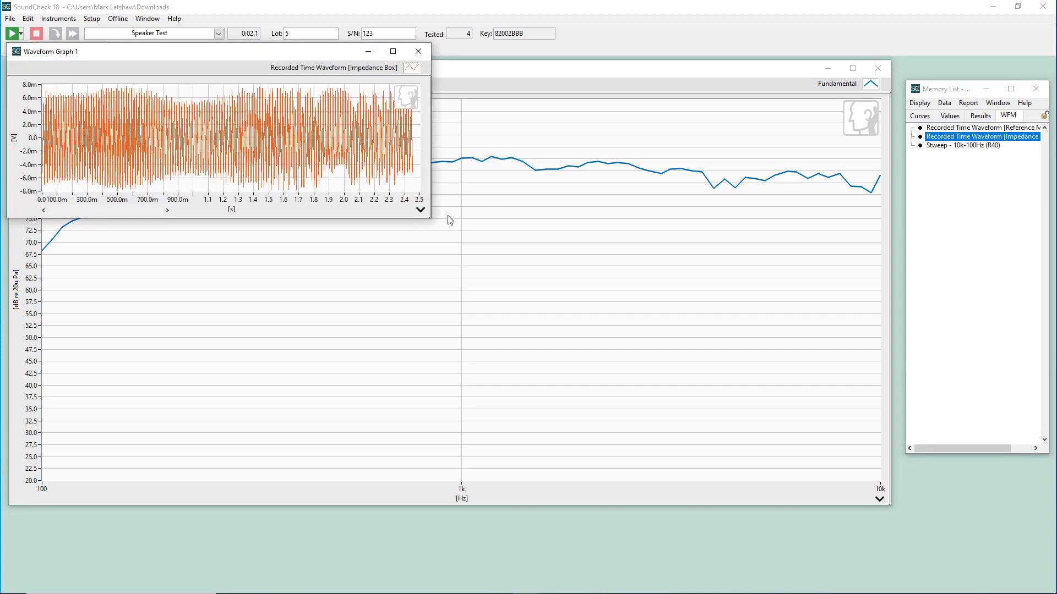
drag(431, 219, 898, 520)
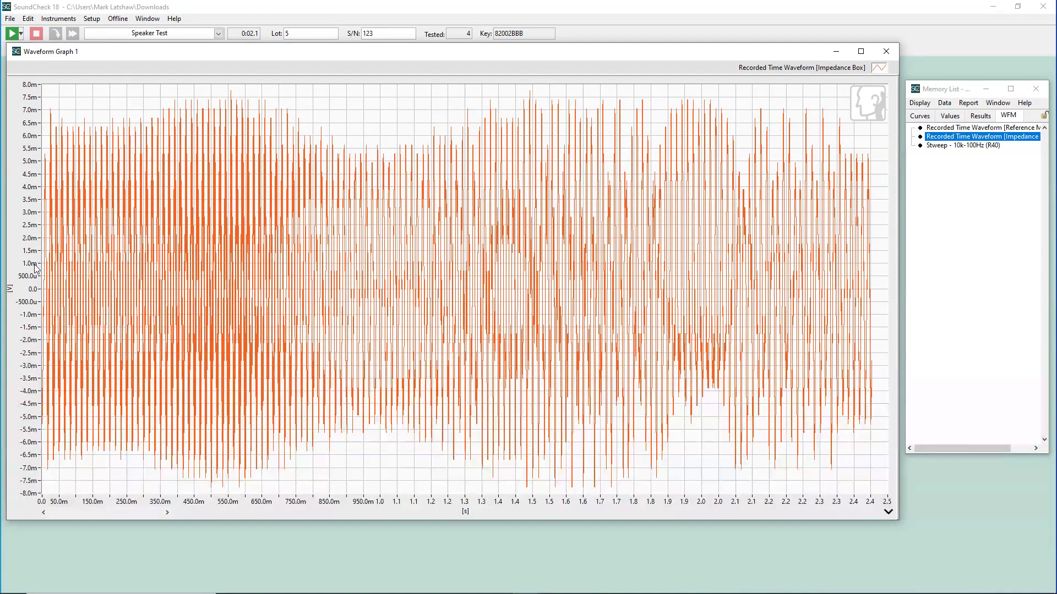
Set the waveform graph's Y axis to Decimal format with a precision of 4.
right_click(33, 290)
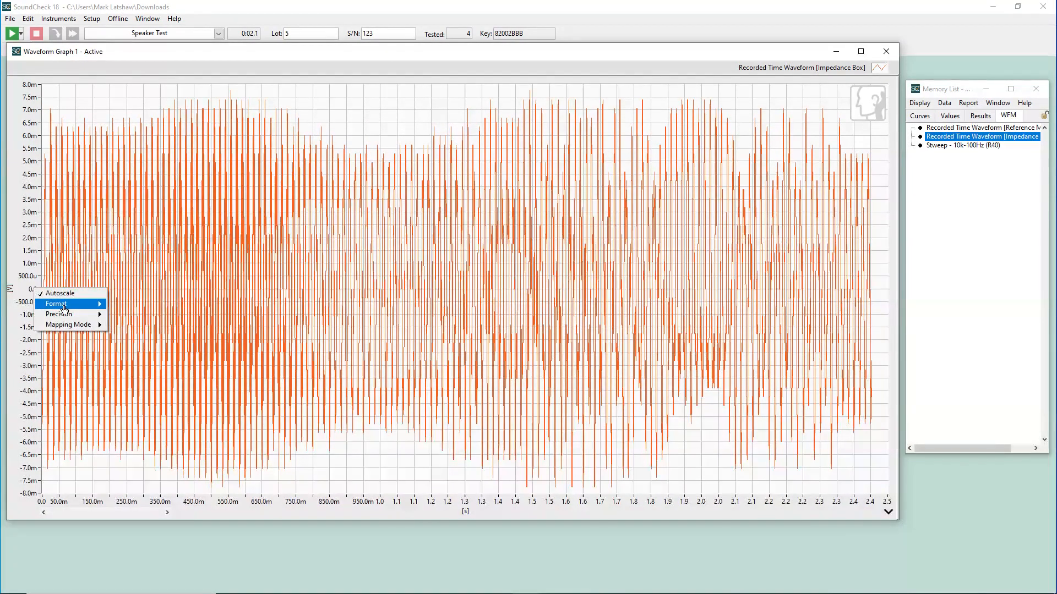
mouse_move(83, 304)
click(140, 305)
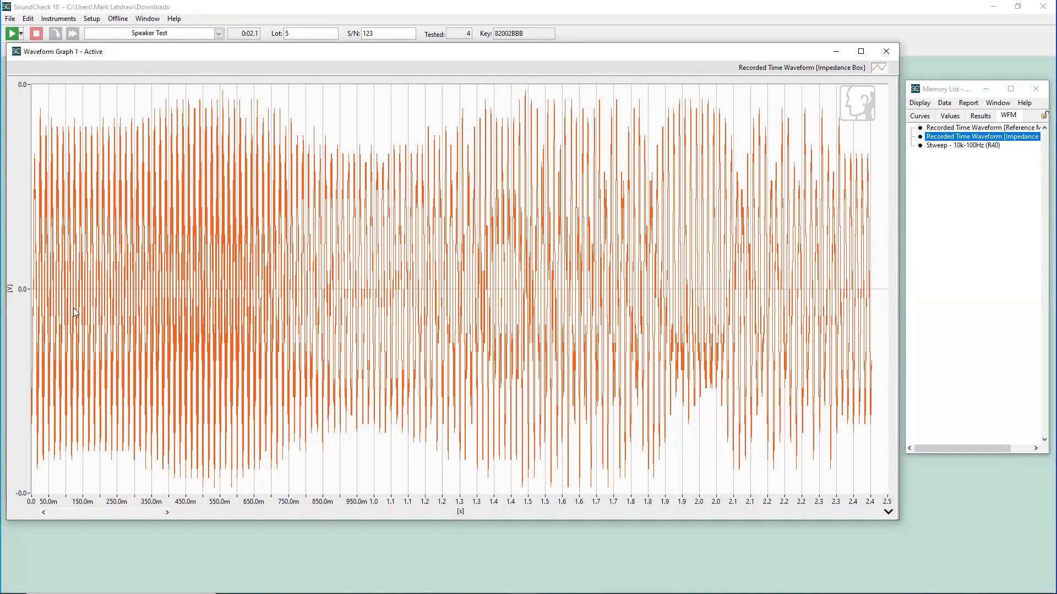
right_click(27, 274)
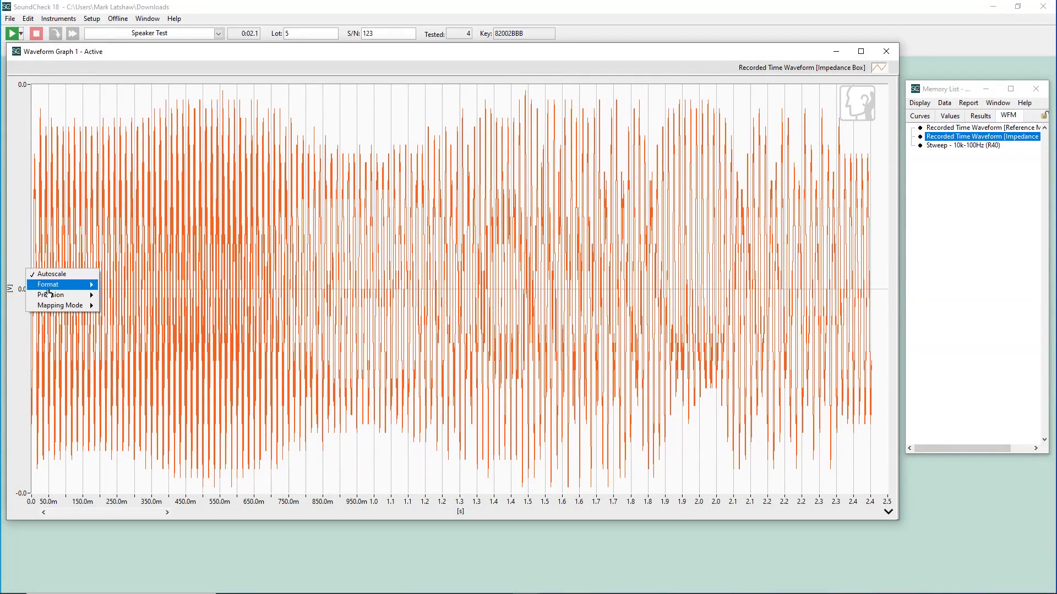
mouse_move(72, 285)
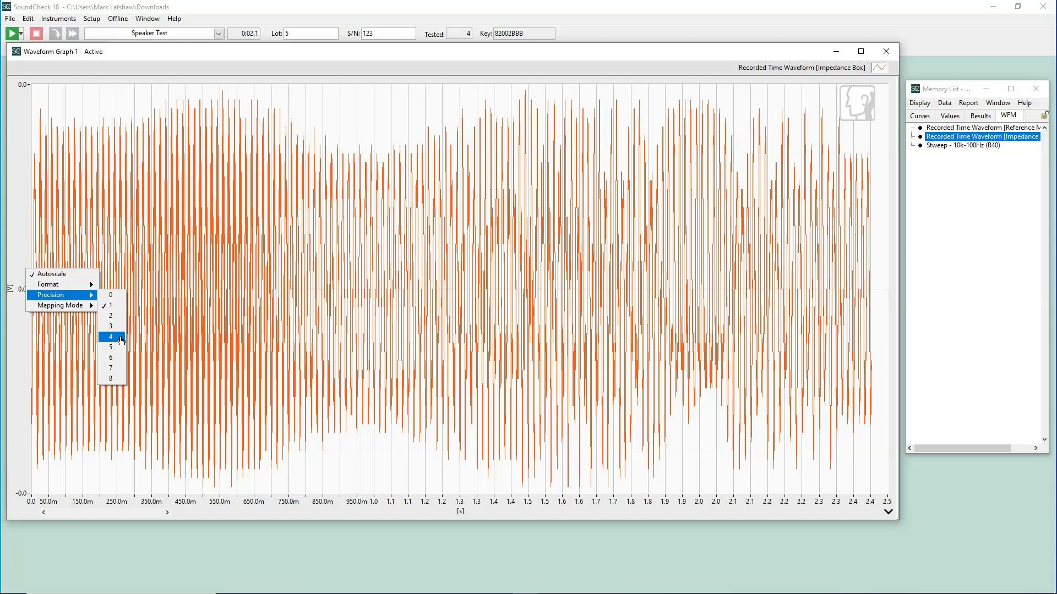
click(121, 340)
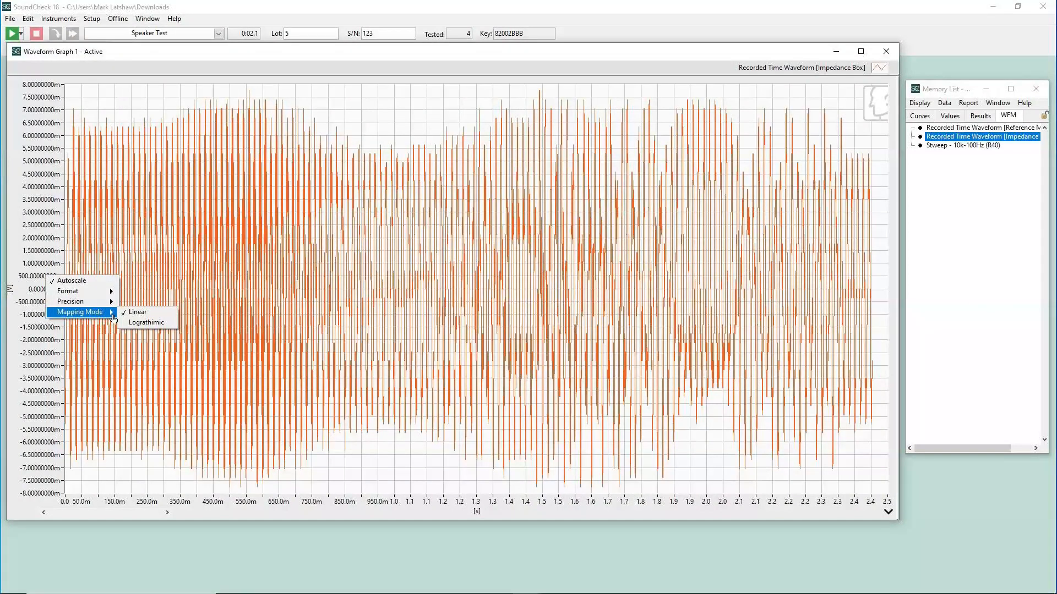
Switch the waveform graph's Y axis mapping to logarithmic and close that graph.
click(146, 323)
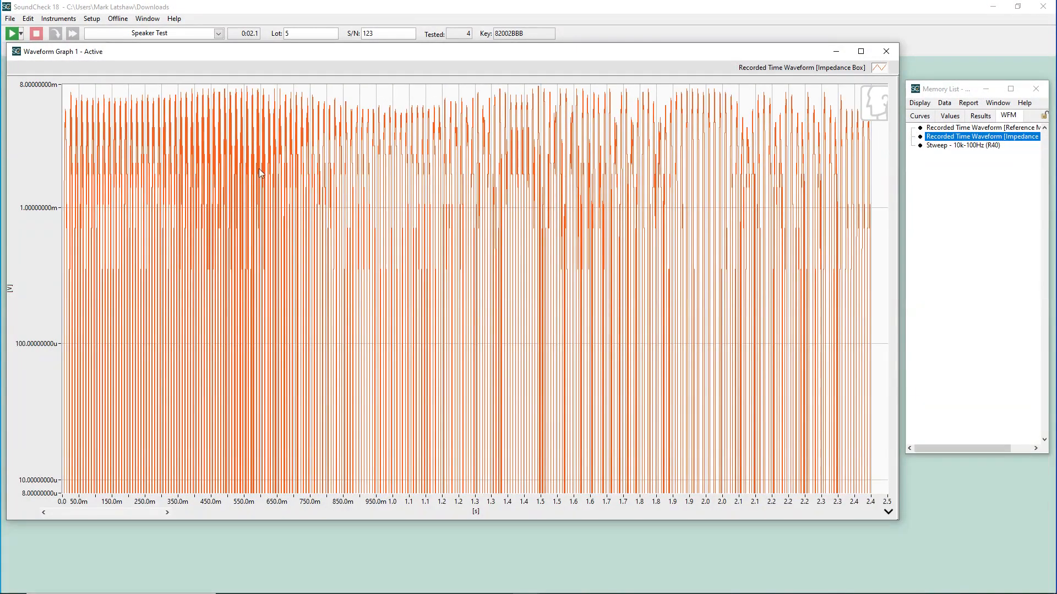
click(886, 51)
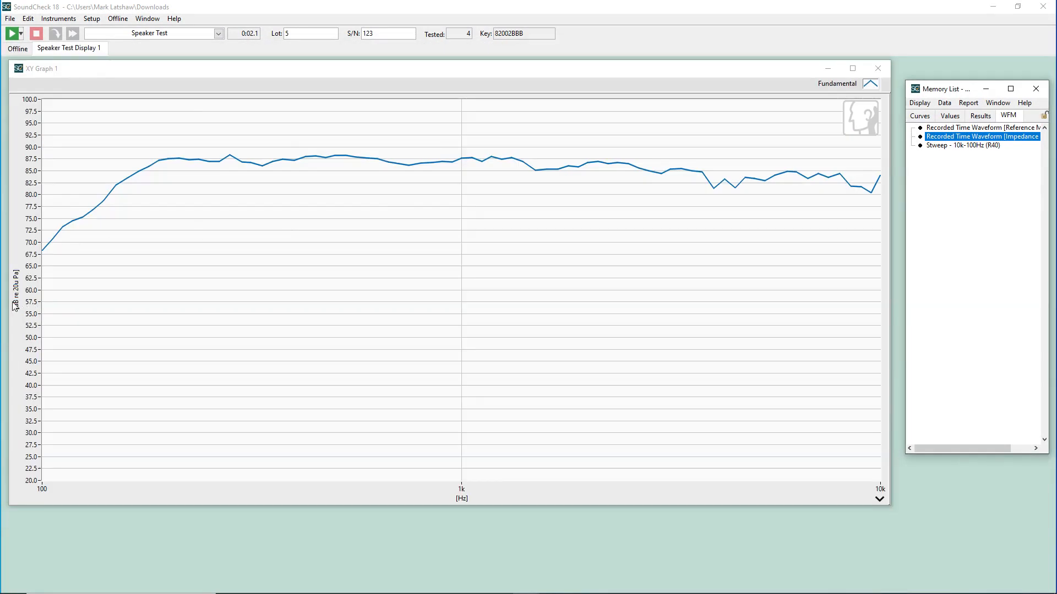
Try logarithmic mapping on the XY graph's Y axis and return it to linear.
right_click(37, 296)
mouse_move(88, 328)
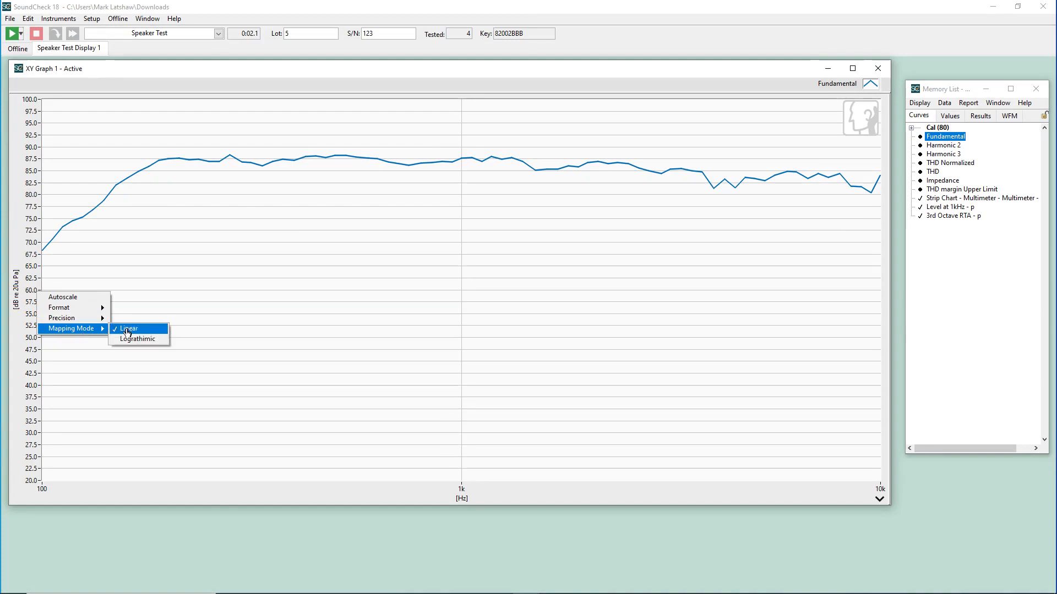
click(145, 337)
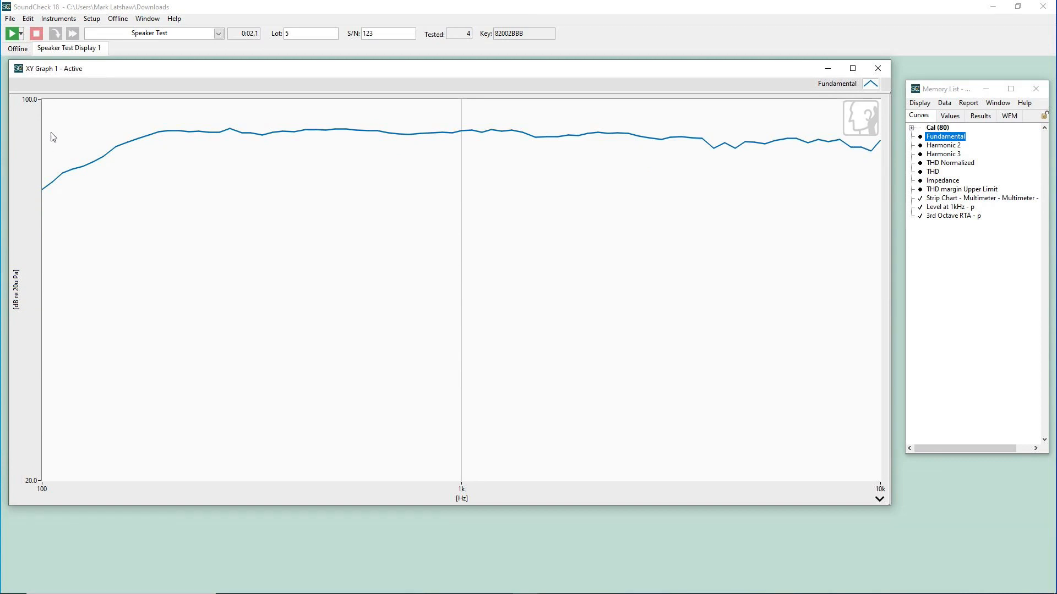
right_click(37, 253)
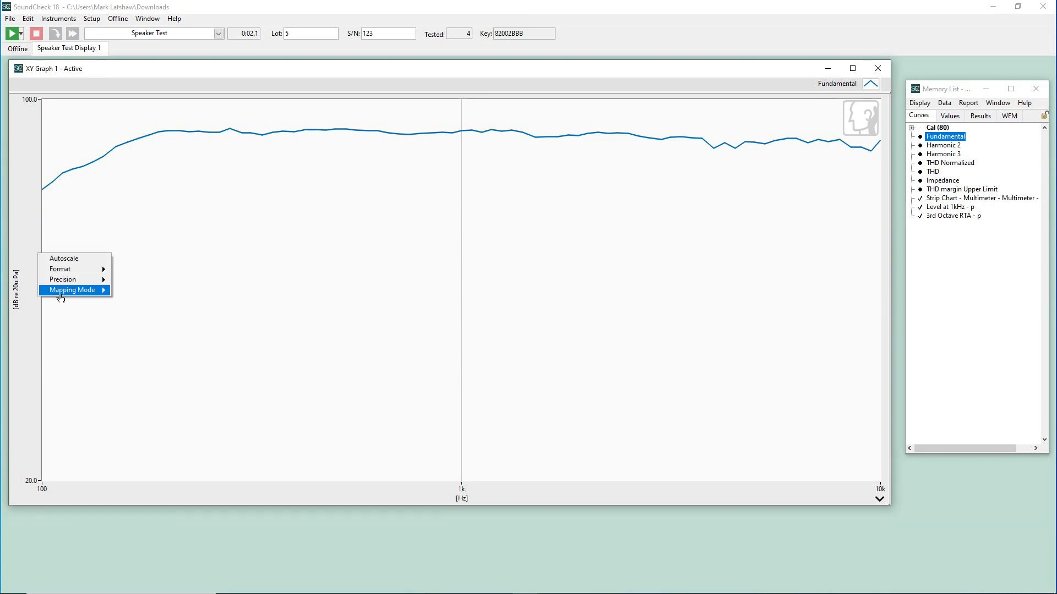
click(141, 289)
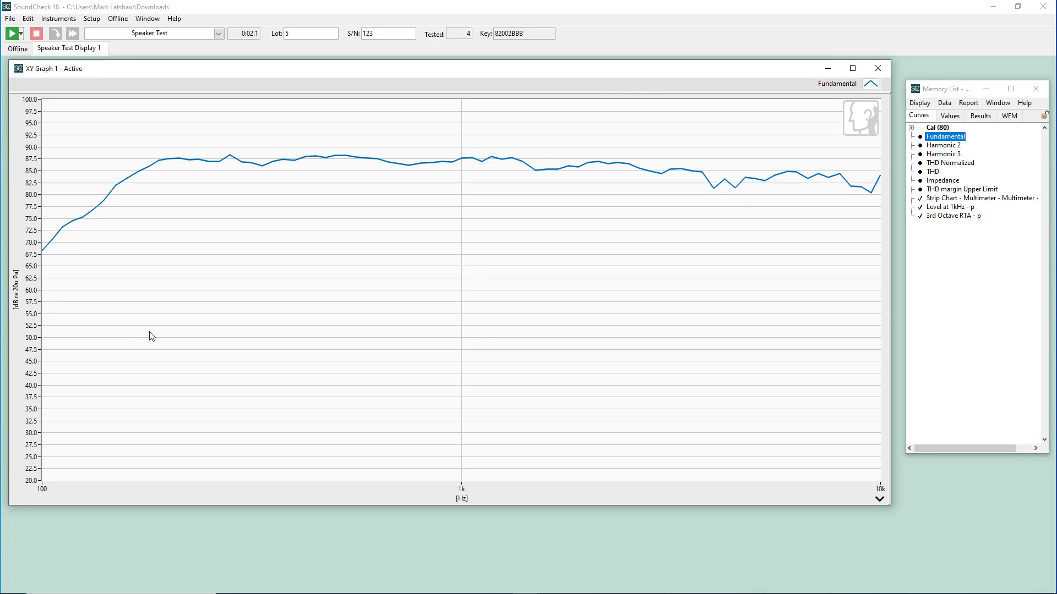
Set the XY graph's X axis to Decimal format with a precision of 3.
right_click(462, 490)
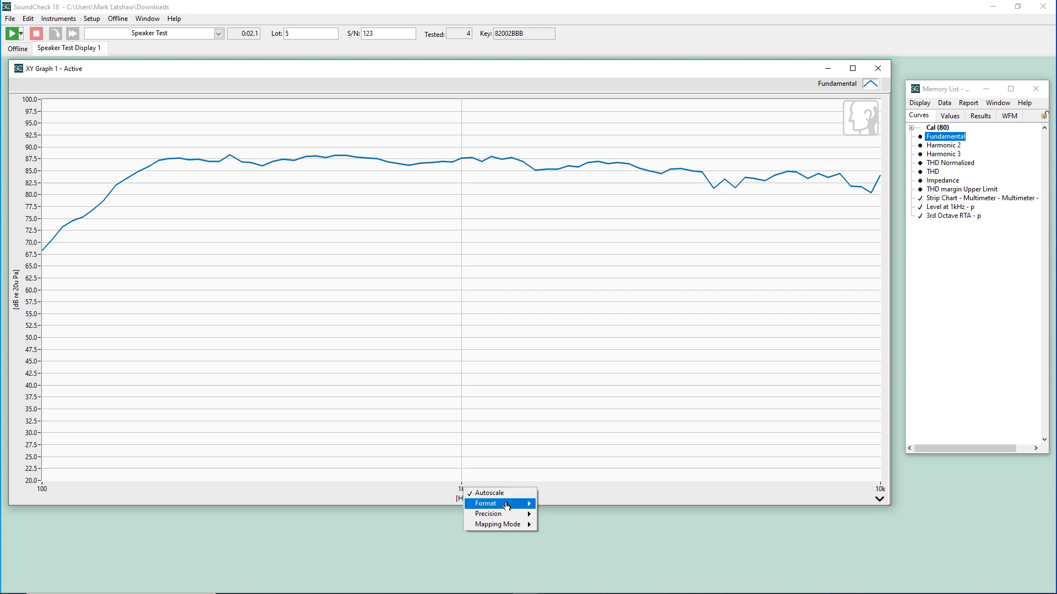
mouse_move(506, 505)
click(569, 503)
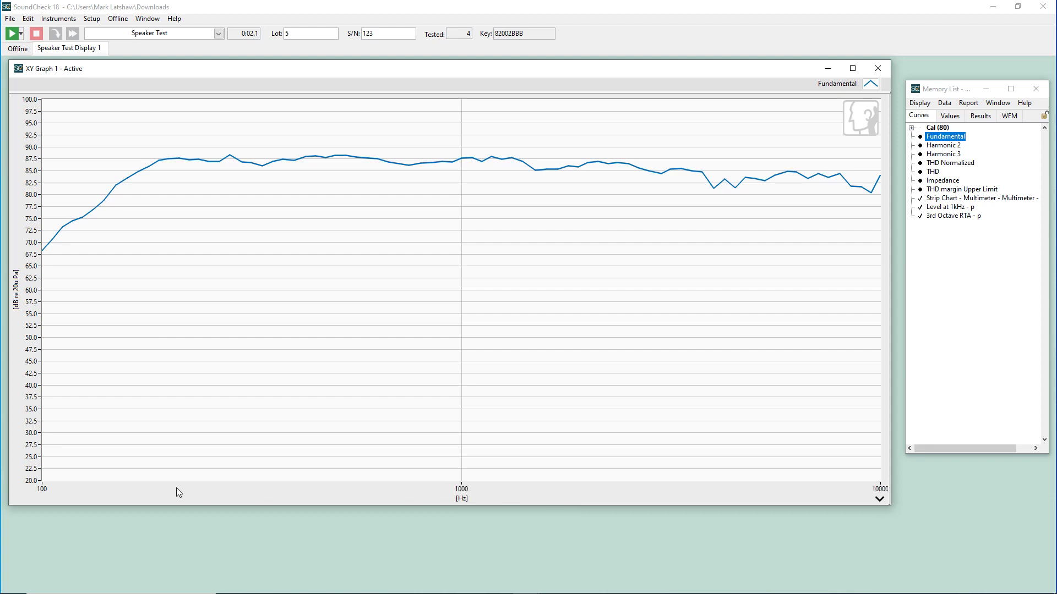
right_click(471, 490)
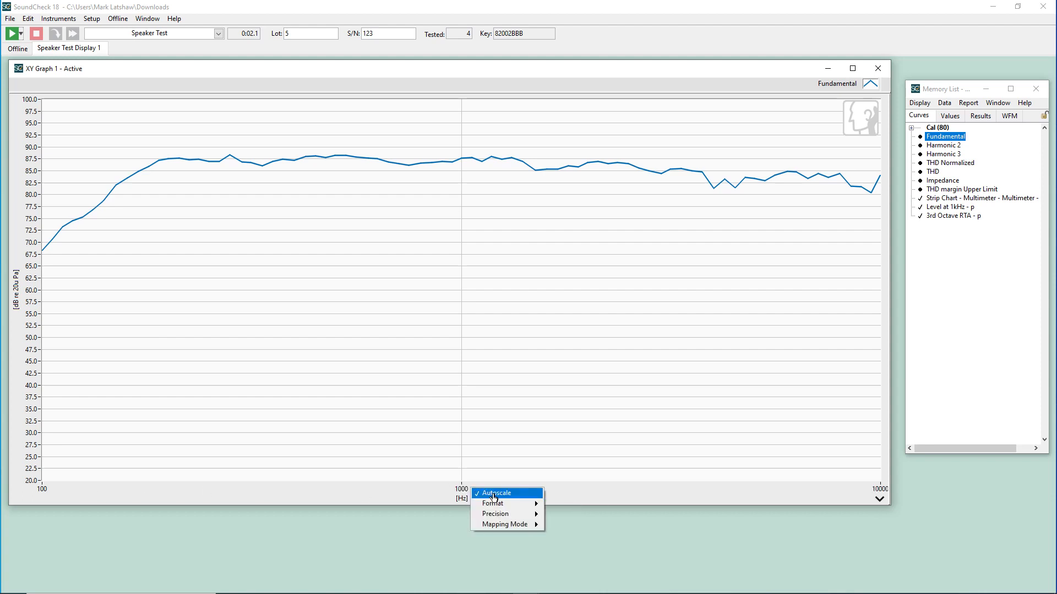
mouse_move(507, 516)
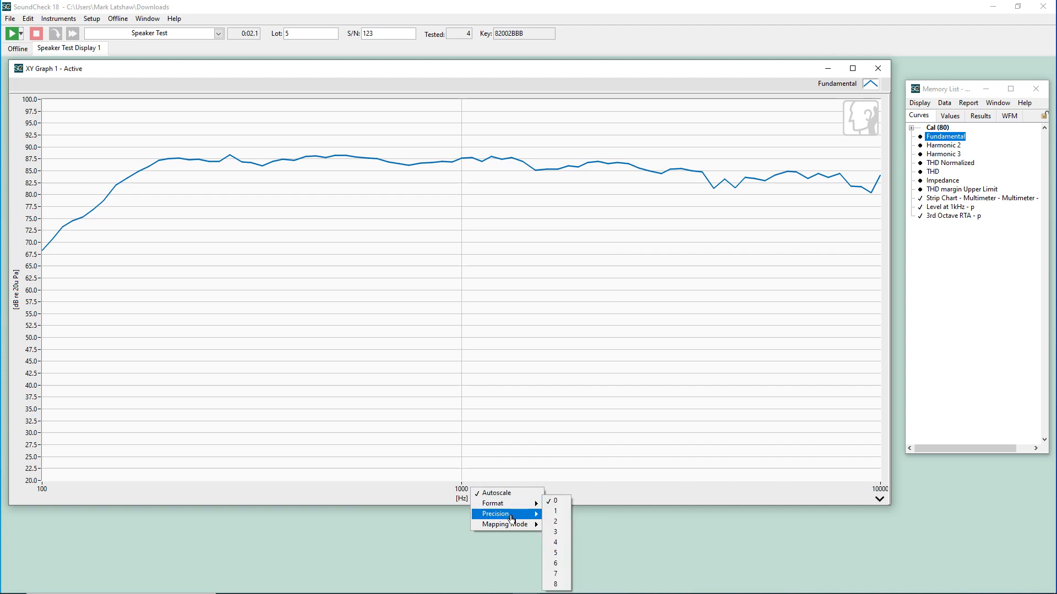
click(556, 533)
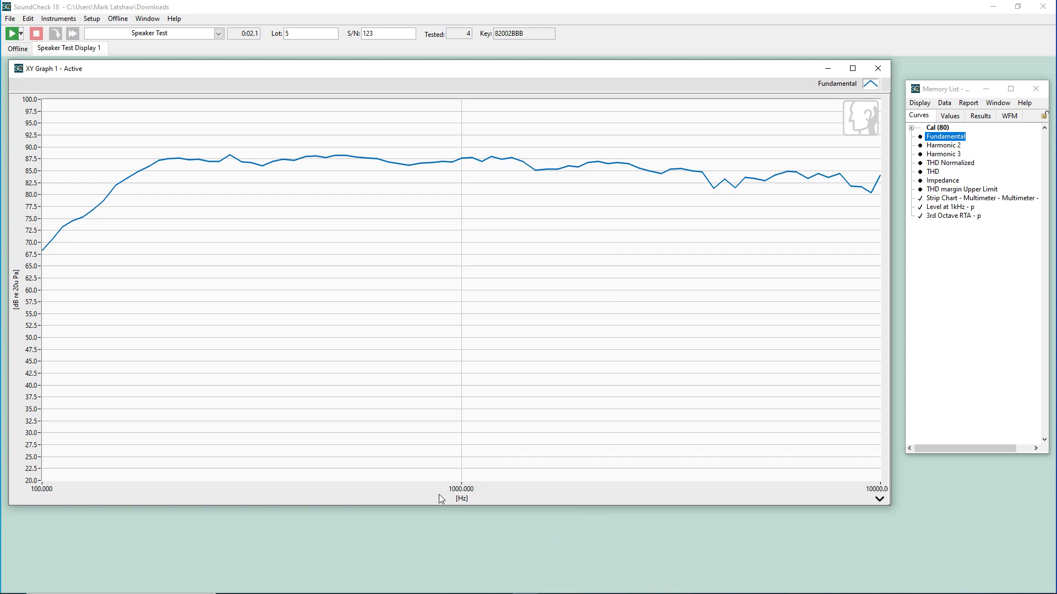
Try linear mapping on XY Graph 1's X axis and return it to logarithmic.
right_click(498, 492)
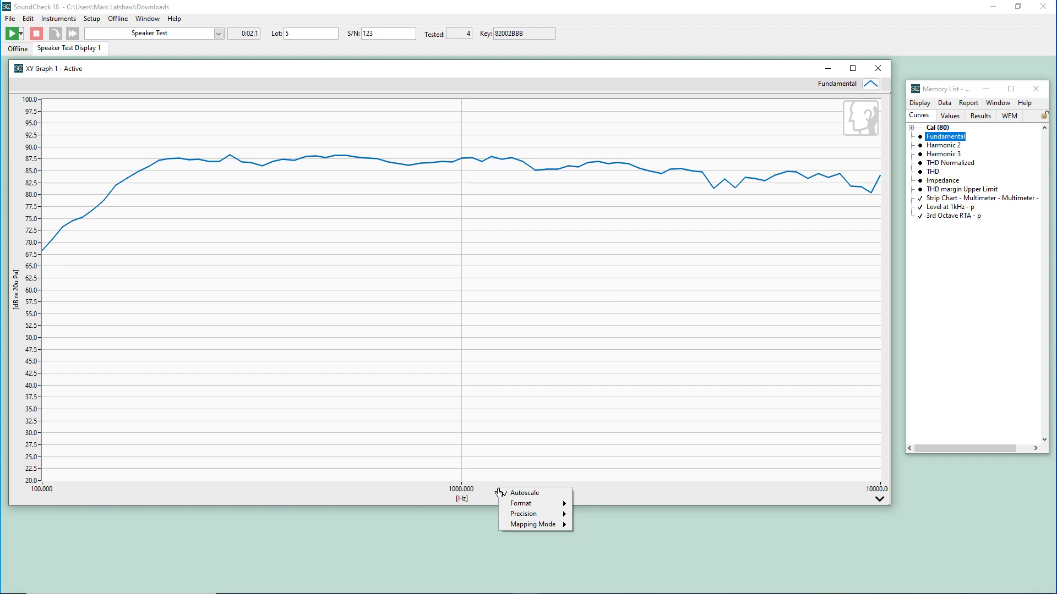
mouse_move(539, 515)
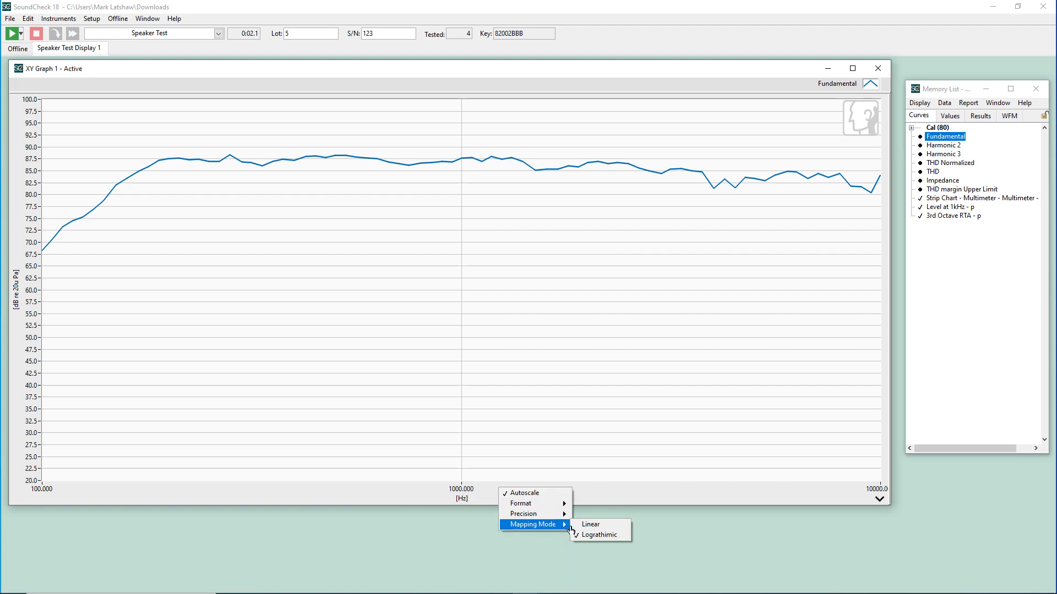
click(605, 527)
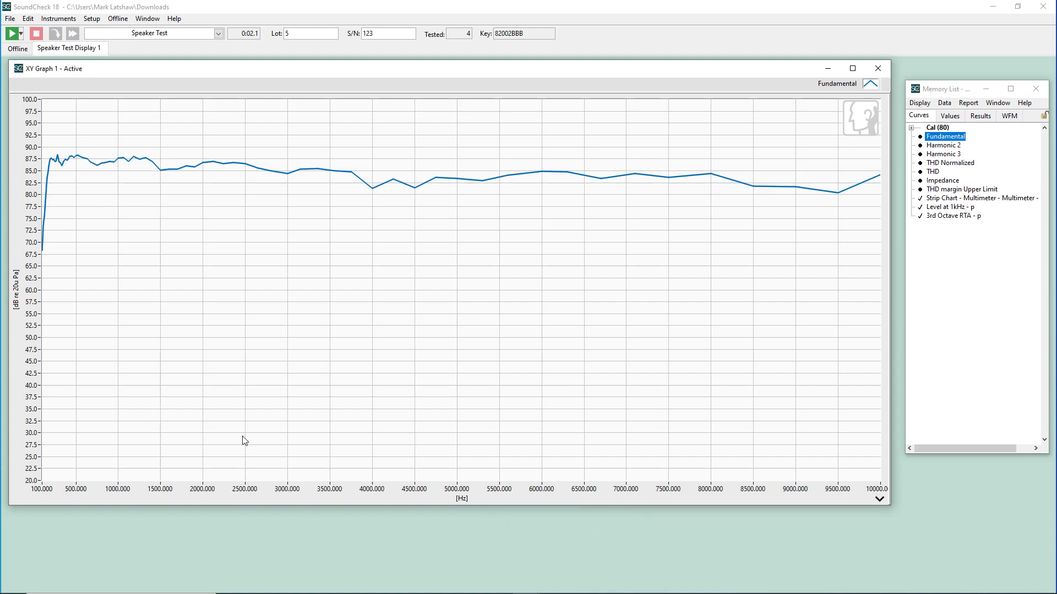
right_click(377, 494)
mouse_move(441, 526)
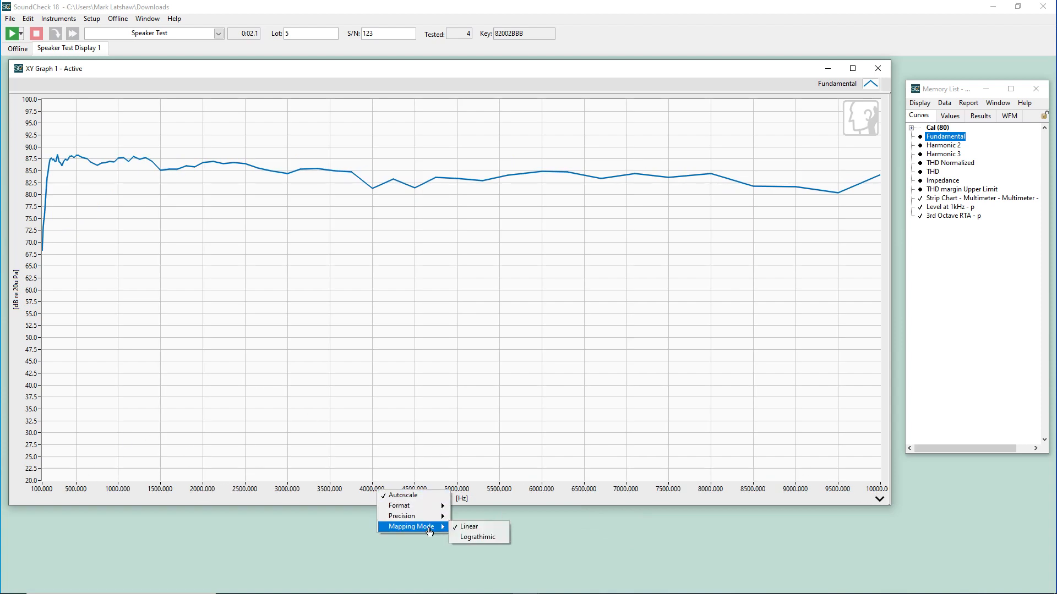
click(474, 538)
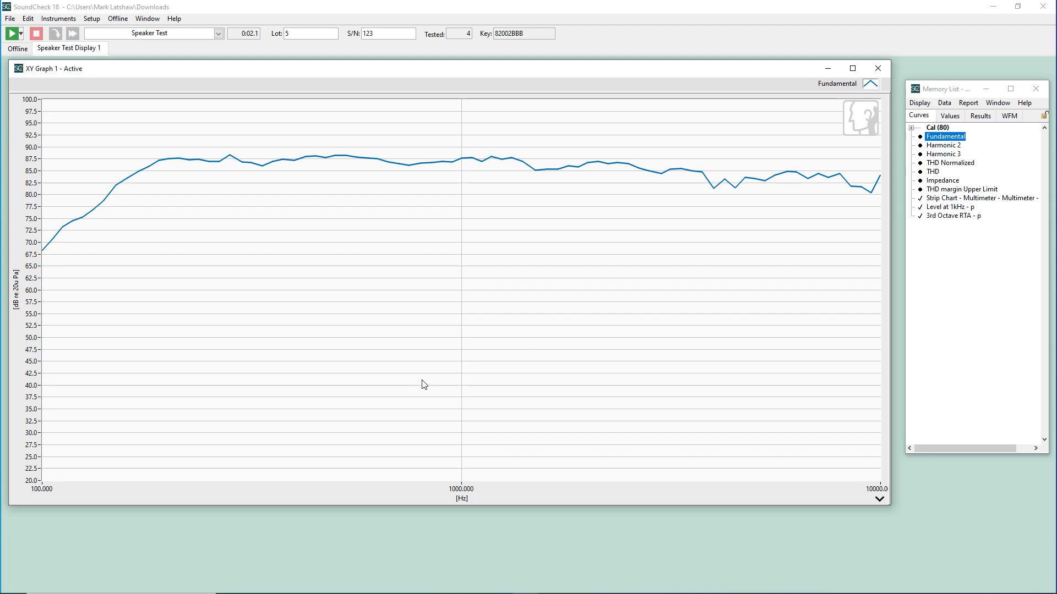
Open the Strip Chart - Multimeter curve in its own graph, enlarge the window and set its X axis mapping to linear.
double_click(977, 198)
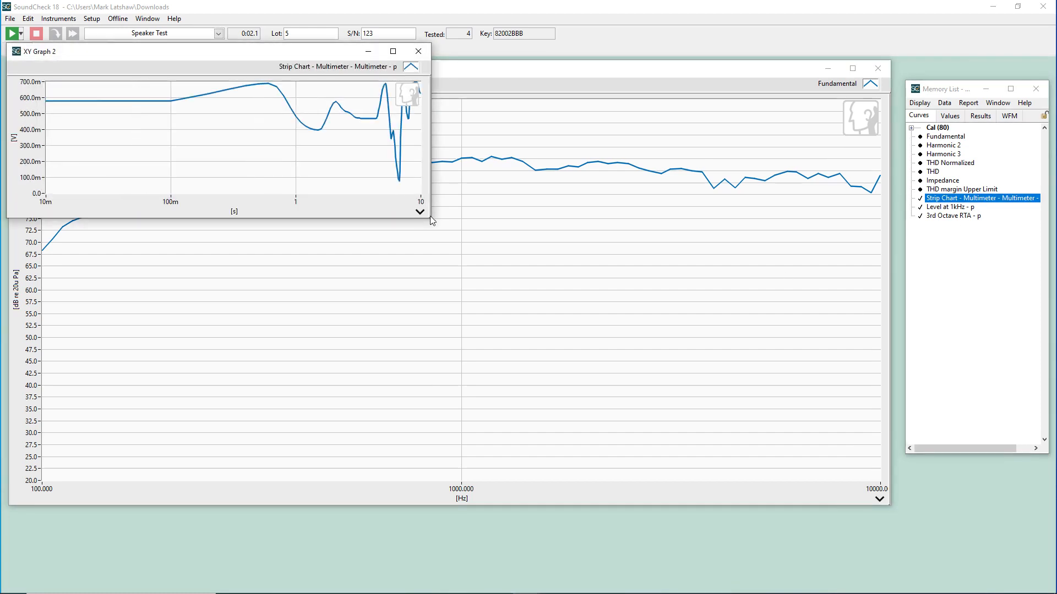
drag(433, 222, 888, 506)
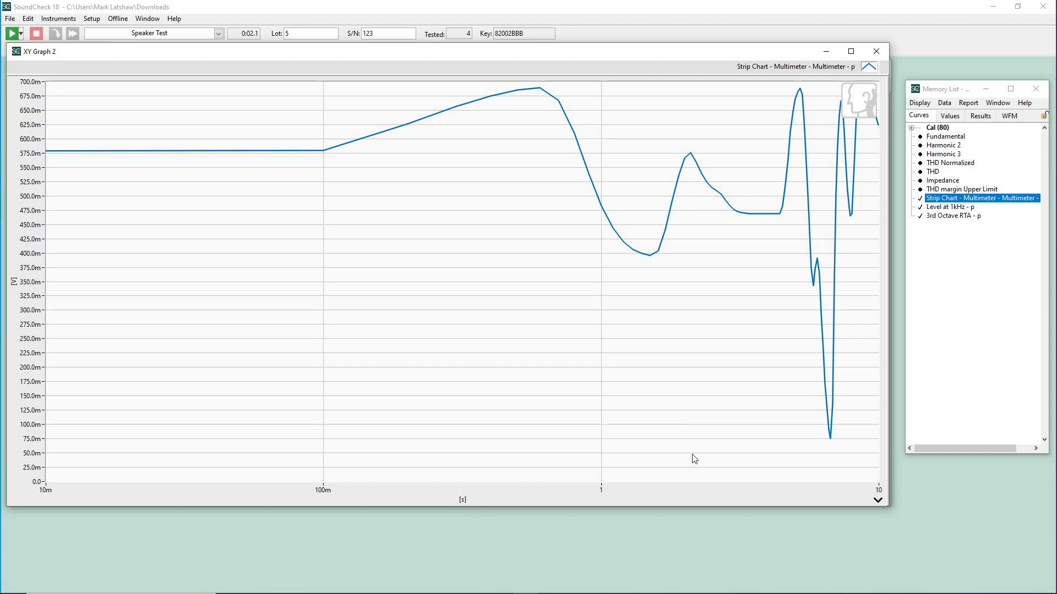
right_click(426, 487)
mouse_move(473, 523)
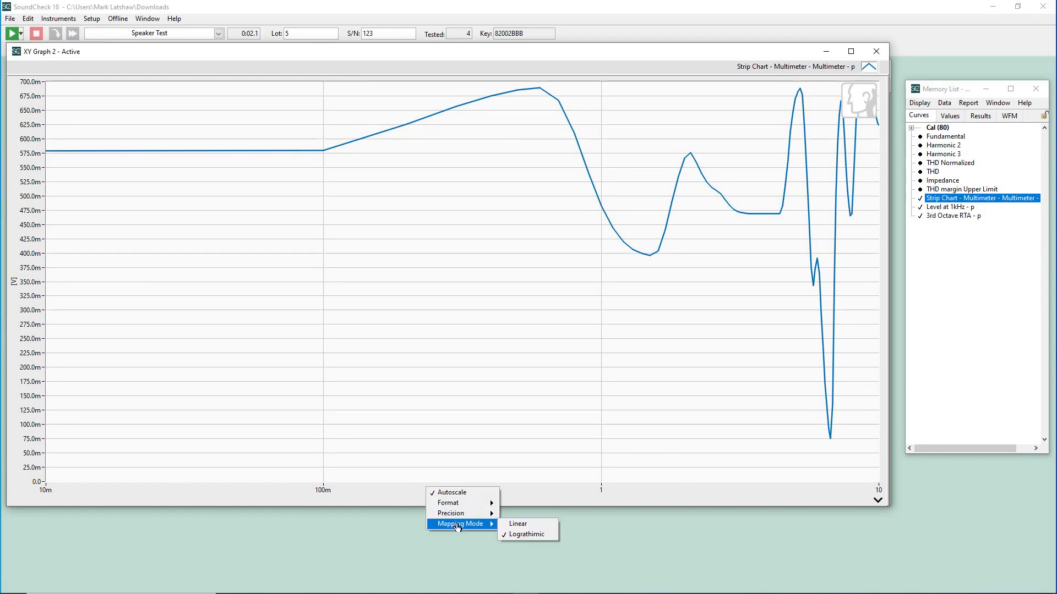
click(527, 528)
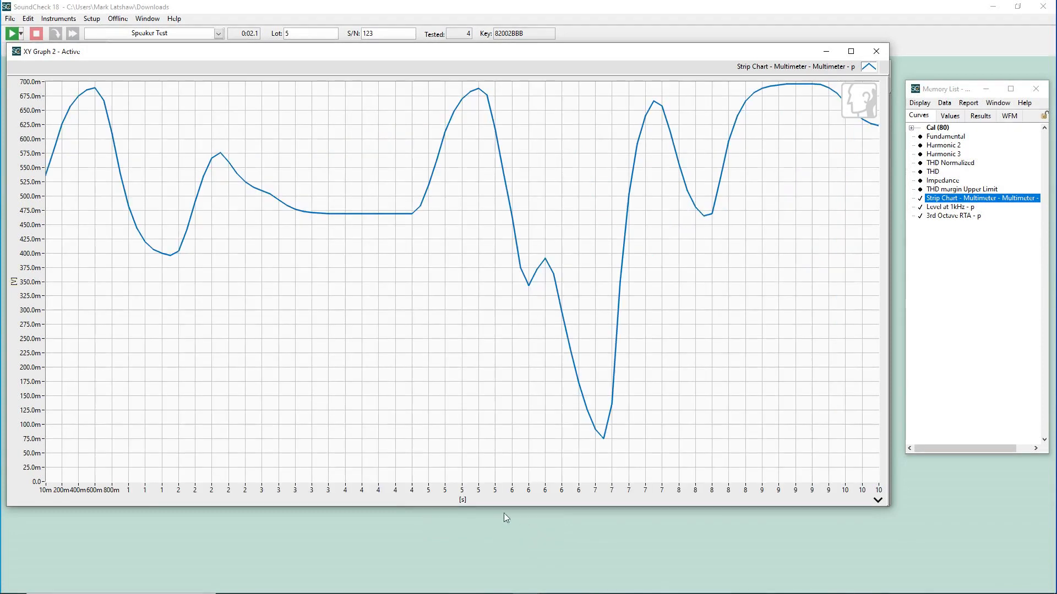
Set the strip chart graph's X axis precision to 2 and close that graph.
right_click(502, 493)
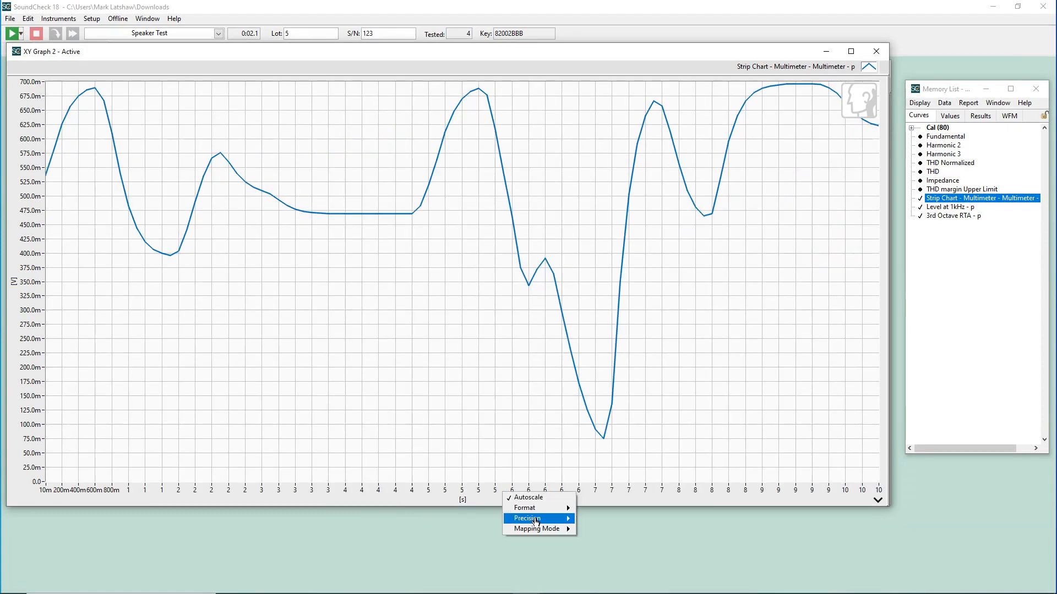
mouse_move(537, 519)
click(599, 526)
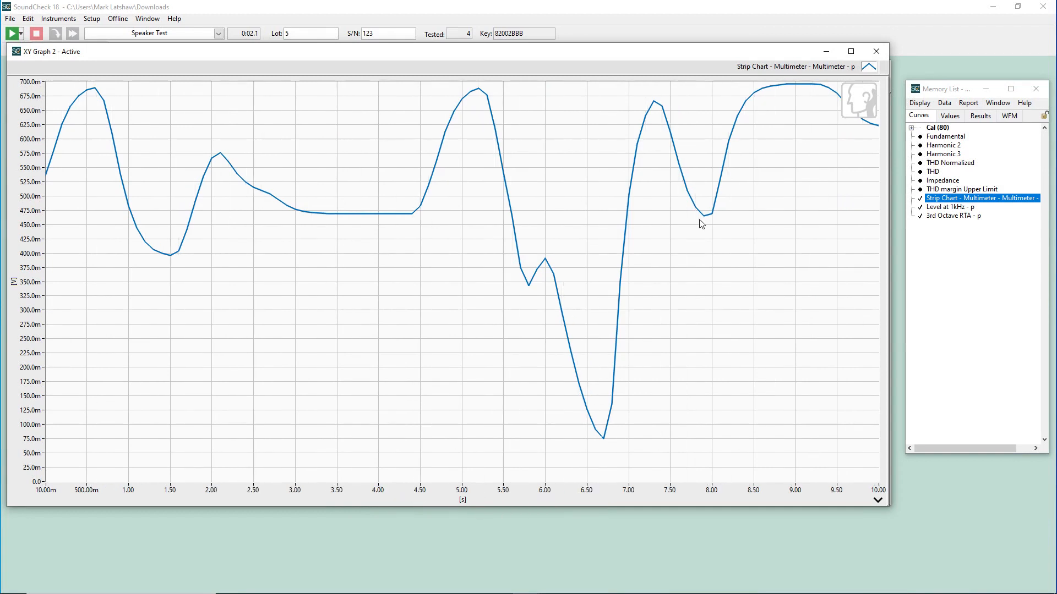
click(877, 51)
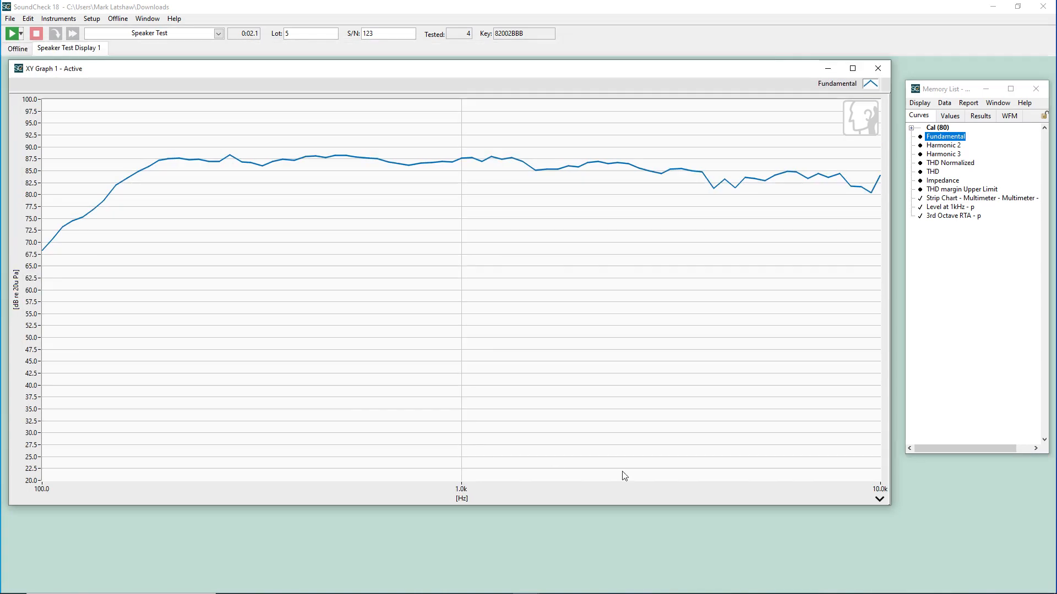
Expand XY Graph 1's tool controls and look over the options available for the plot area.
click(880, 500)
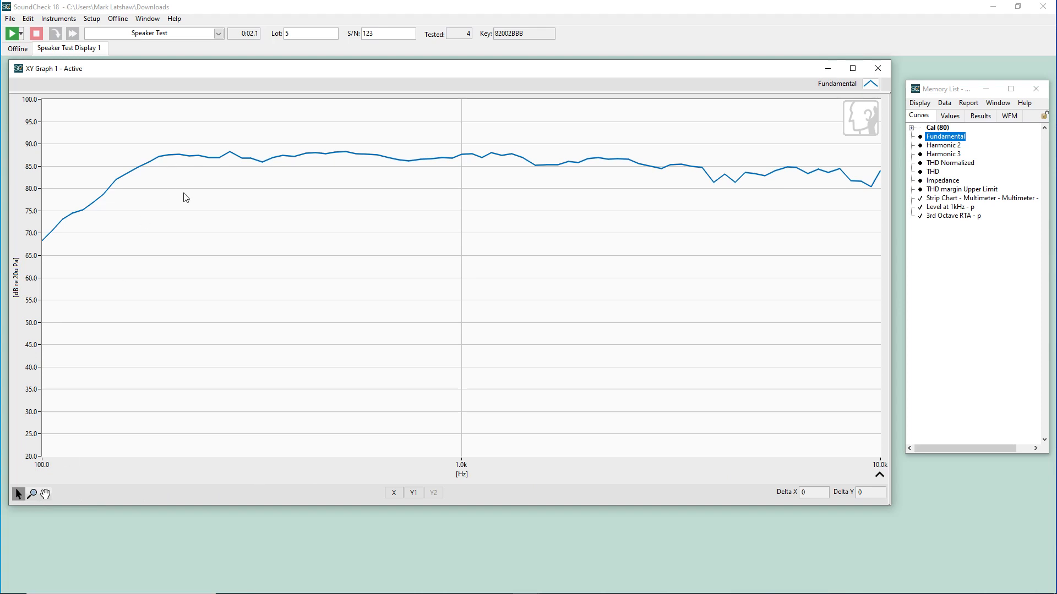
right_click(214, 238)
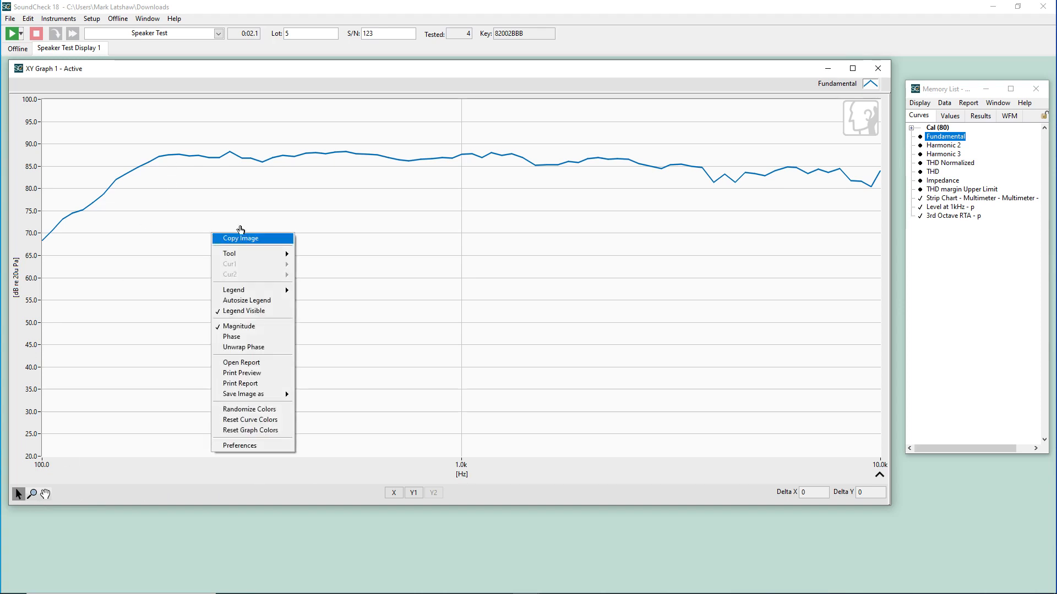
click(265, 166)
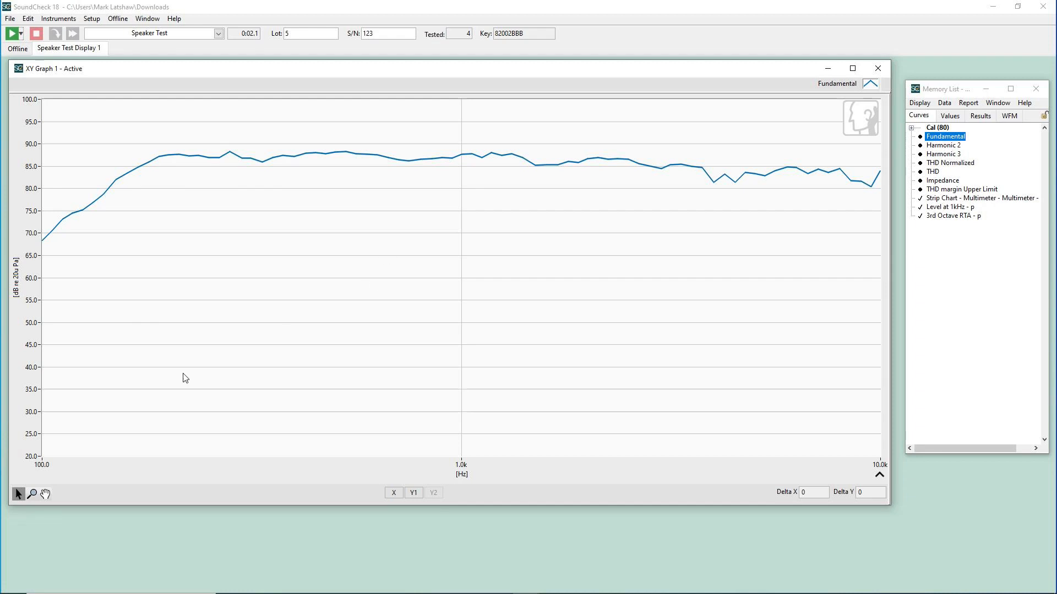
Zoom in on both axes of the Fundamental curve, to about 2.8k–4.9k Hz and 79.3–88 dB.
click(32, 495)
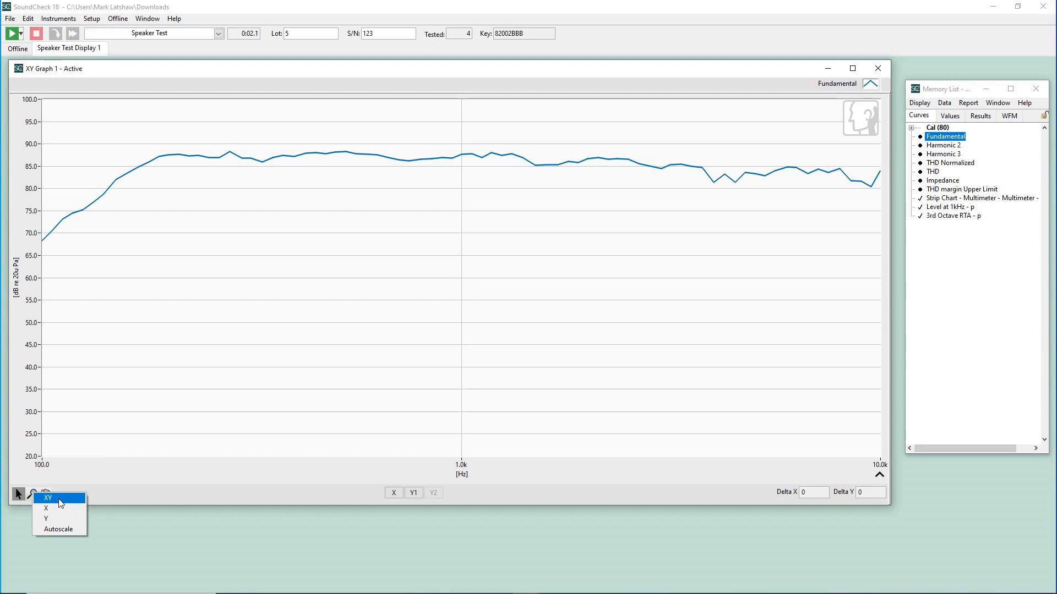
click(60, 502)
drag(647, 154, 752, 196)
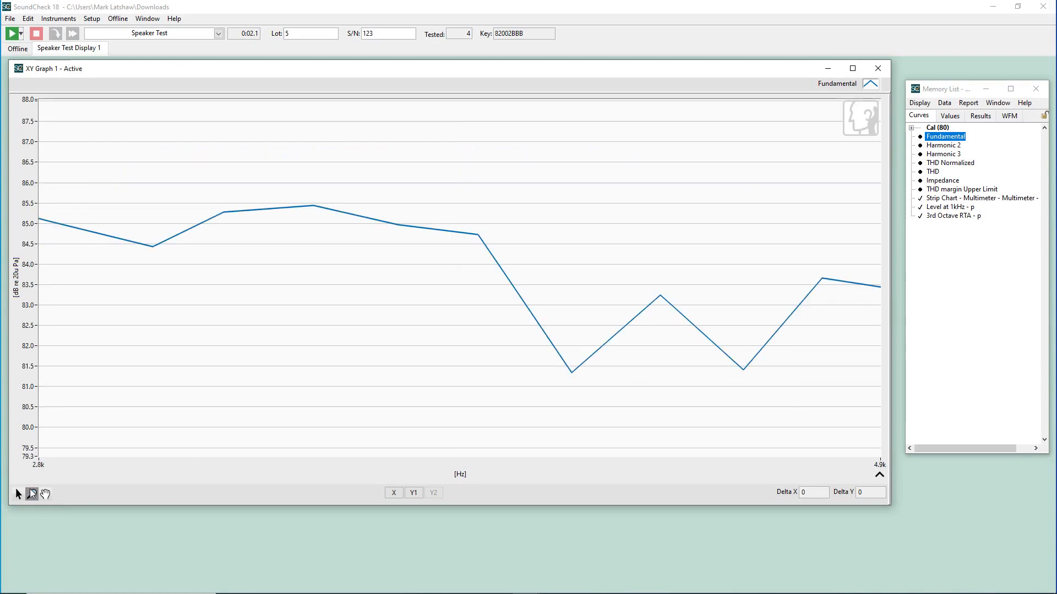
Zoom the X axis alone to about 3.3k–4.3k Hz, and the Y axis alone to about 80.5–85.8 dB.
click(32, 495)
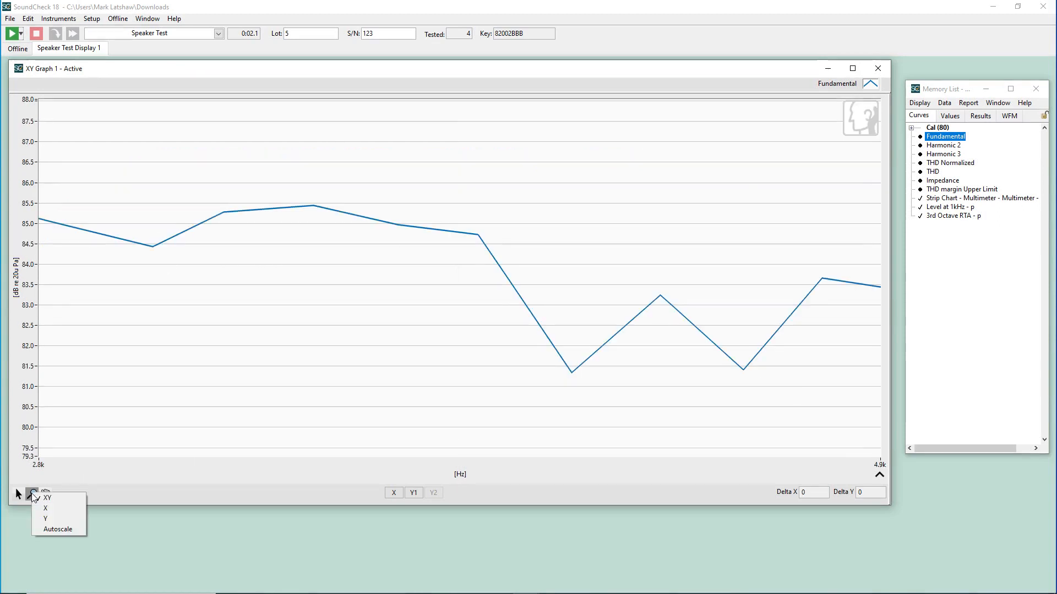
click(58, 509)
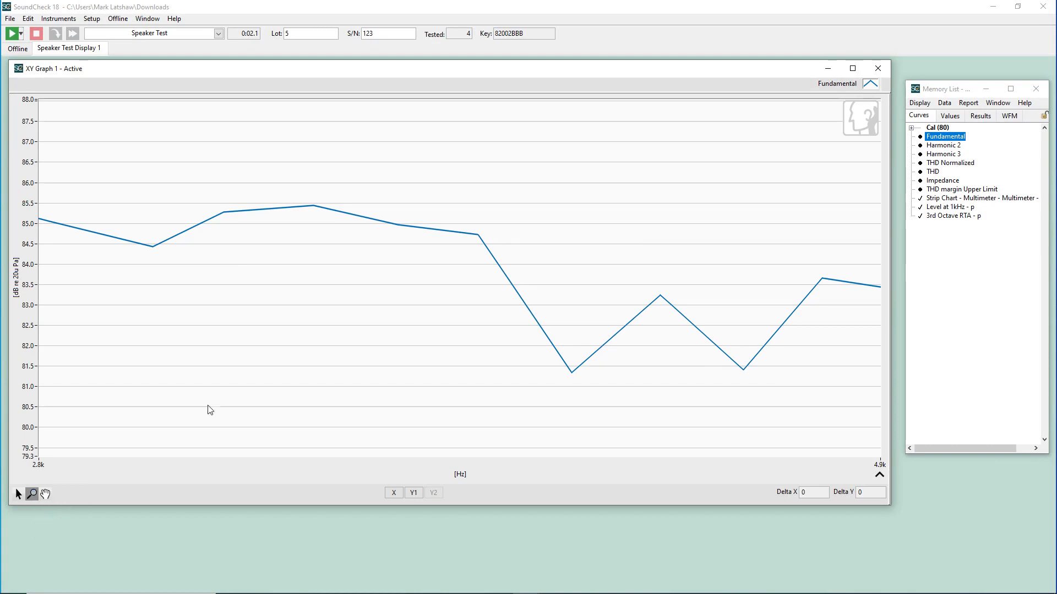
drag(310, 189, 686, 273)
click(32, 495)
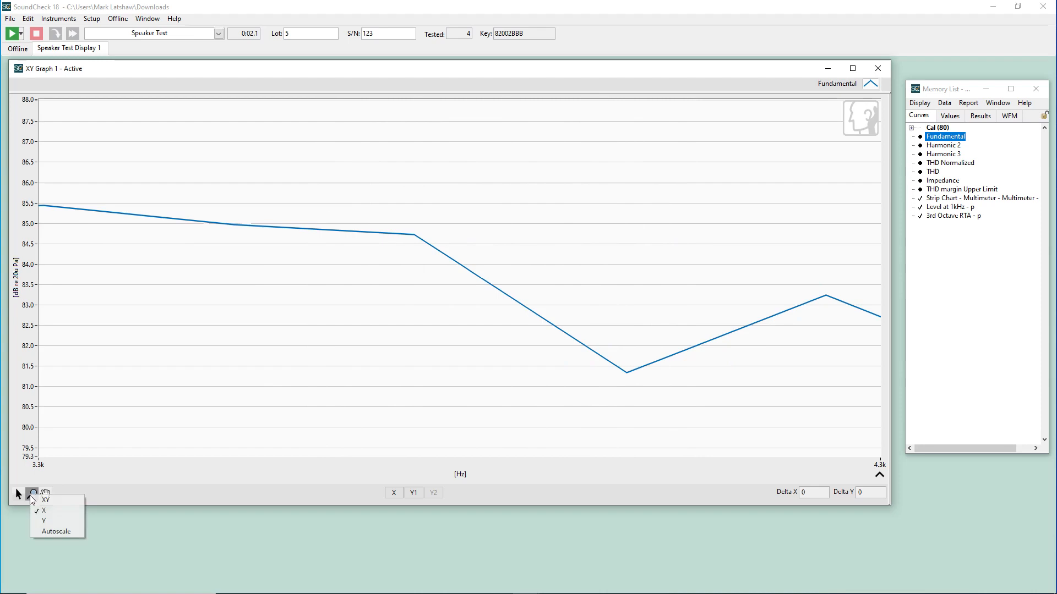
click(43, 523)
drag(57, 193, 392, 409)
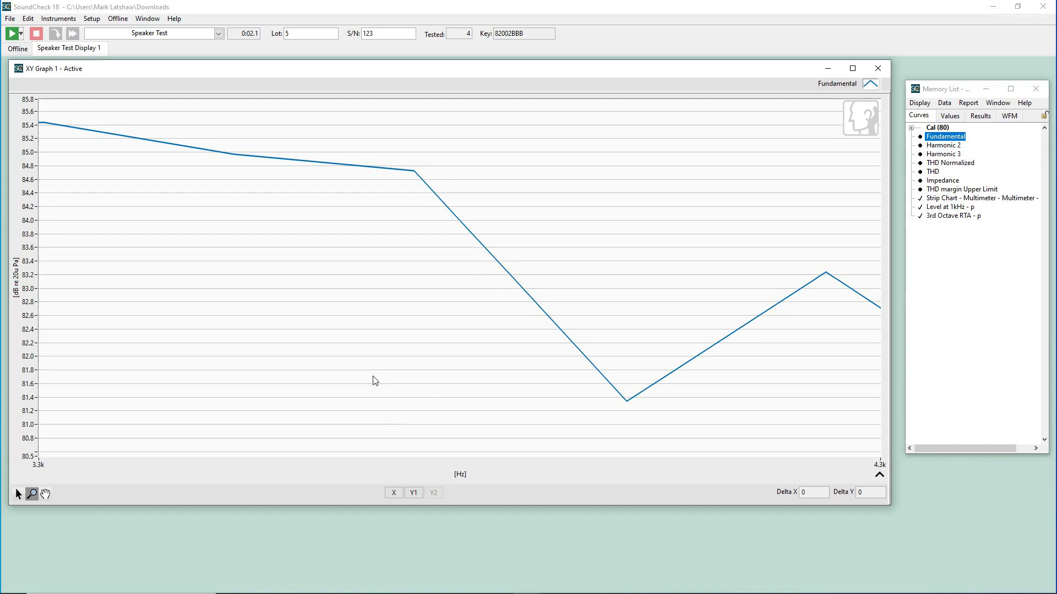
Autoscale the zoomed XY graph and set its X axis precision to 2.
click(32, 494)
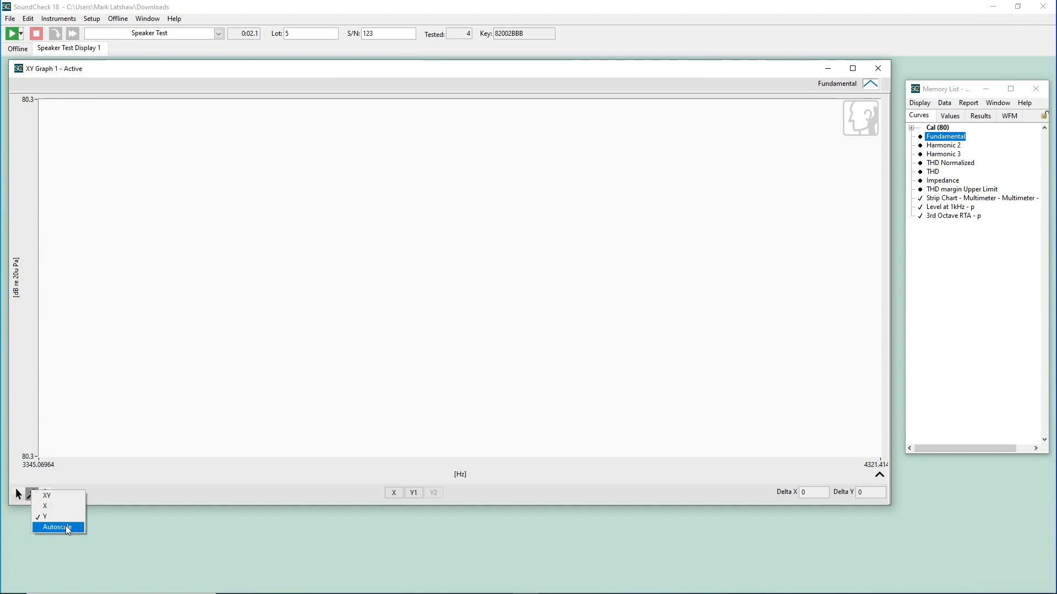
click(65, 526)
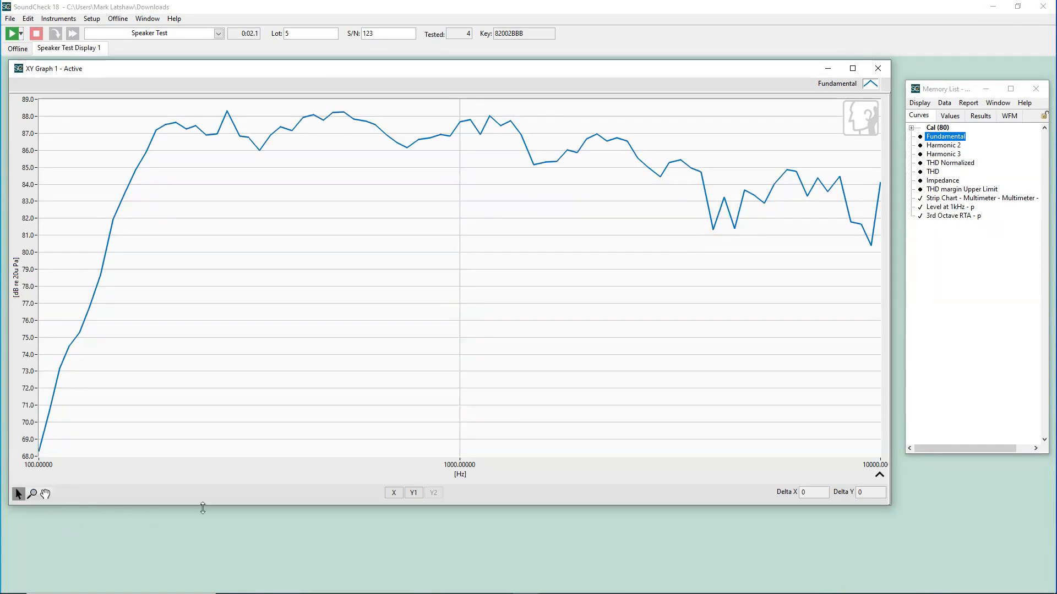
right_click(507, 470)
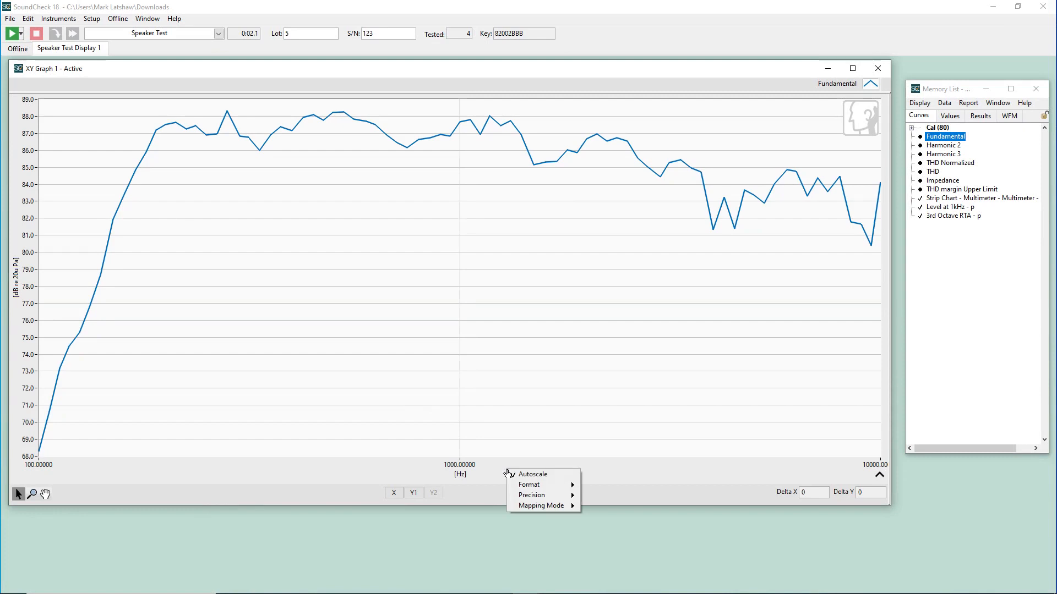
mouse_move(550, 495)
click(590, 516)
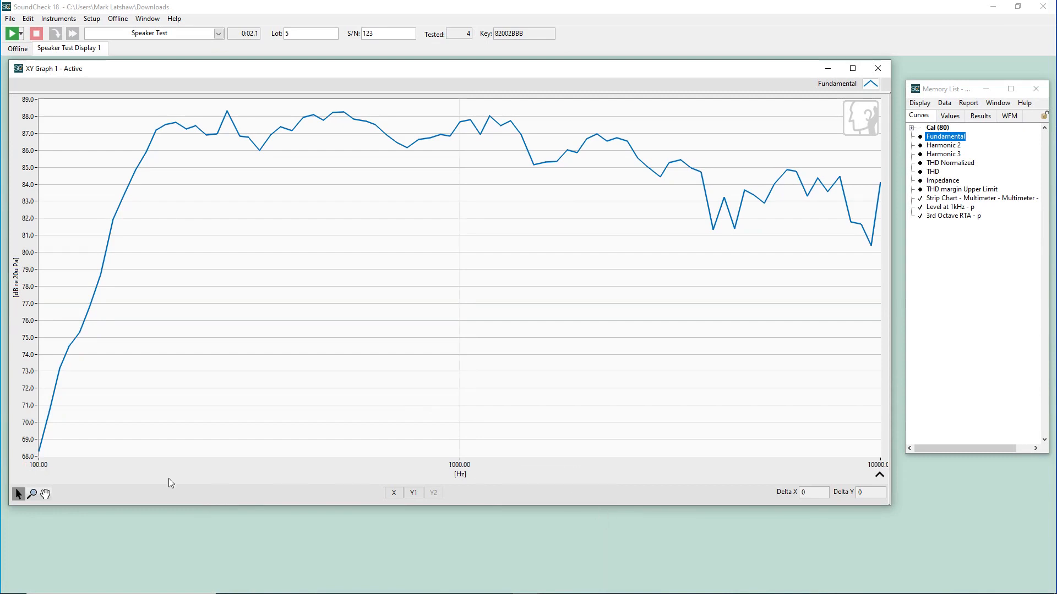
Zoom in on part of the Fundamental curve and pan the plot to about 240–1153 Hz.
click(35, 493)
click(50, 497)
drag(507, 114, 795, 255)
click(45, 493)
drag(437, 279, 523, 303)
drag(273, 205, 514, 191)
mouse_move(171, 187)
mouse_down()
mouse_move(337, 184)
mouse_move(352, 218)
mouse_up()
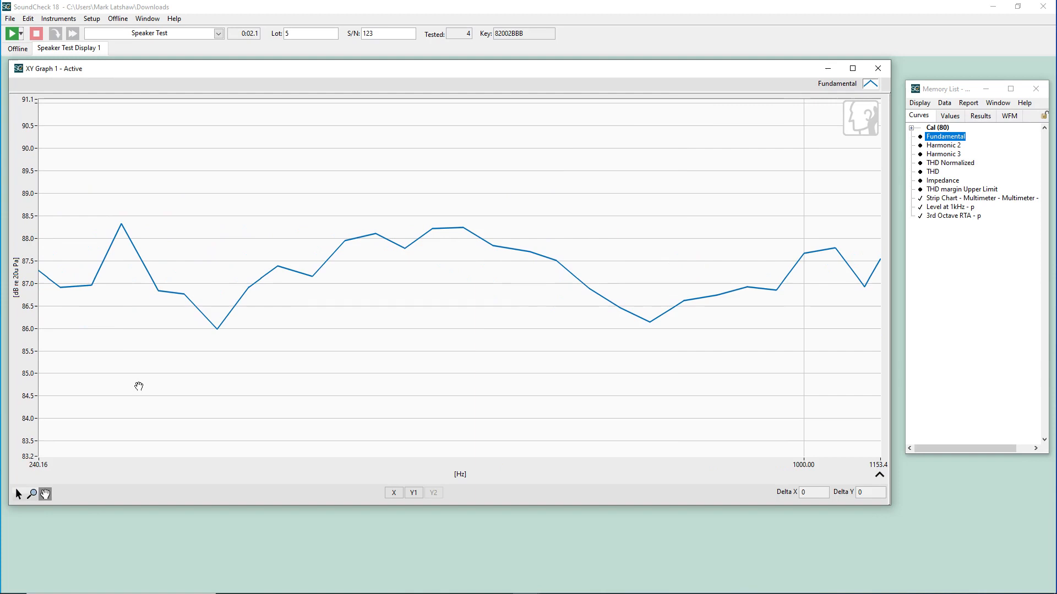
Zoom in further on both axes and pan the plot to about 276–374 Hz.
click(32, 493)
click(55, 500)
drag(105, 196, 268, 361)
click(45, 495)
drag(451, 351, 424, 337)
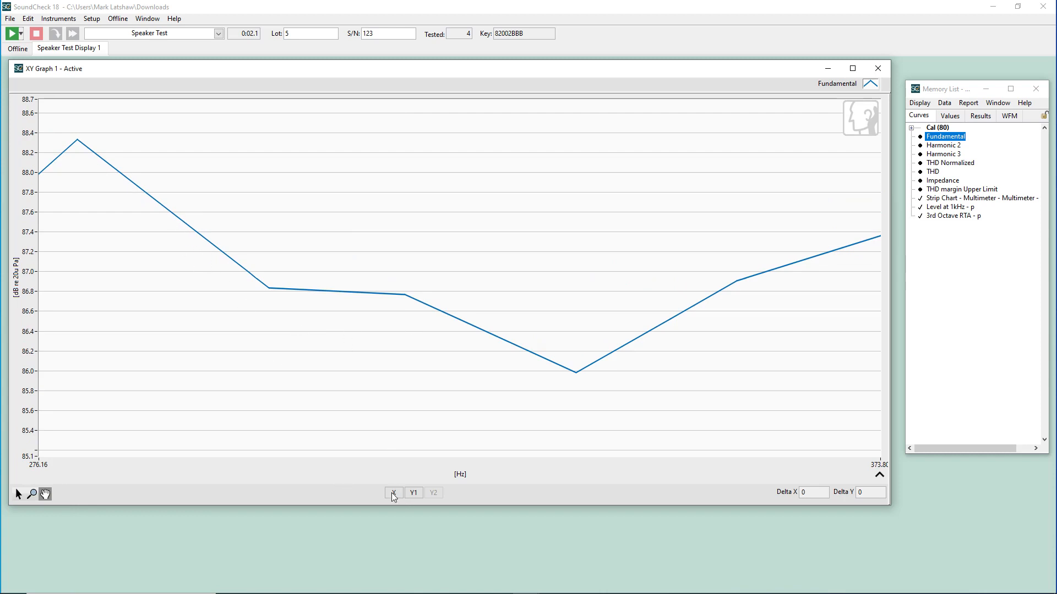
Autoscale the graph's Y1 axis and X axis, and return to the standard pointer tool.
click(414, 493)
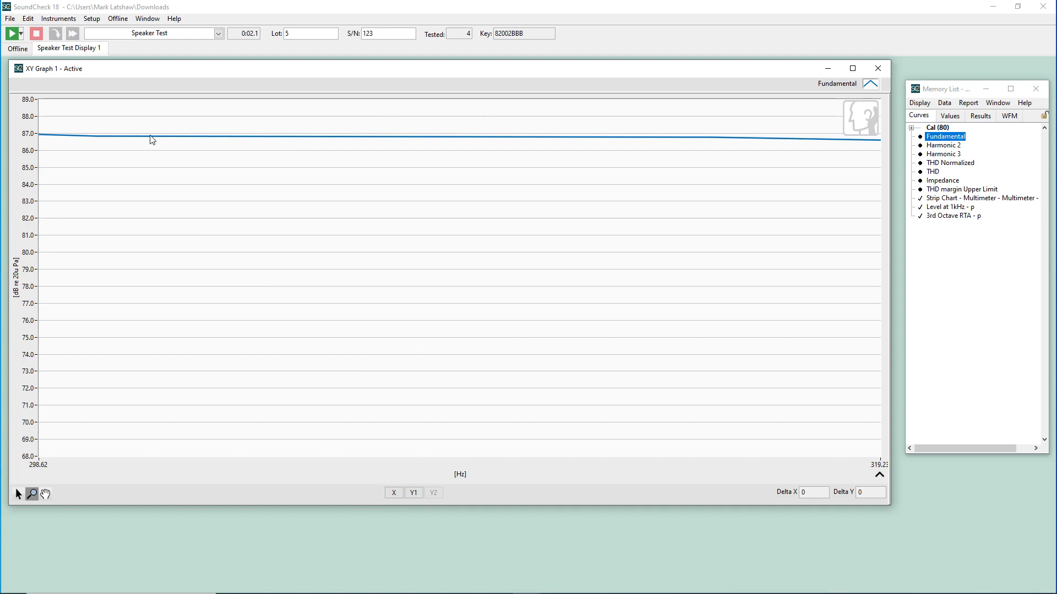
click(393, 493)
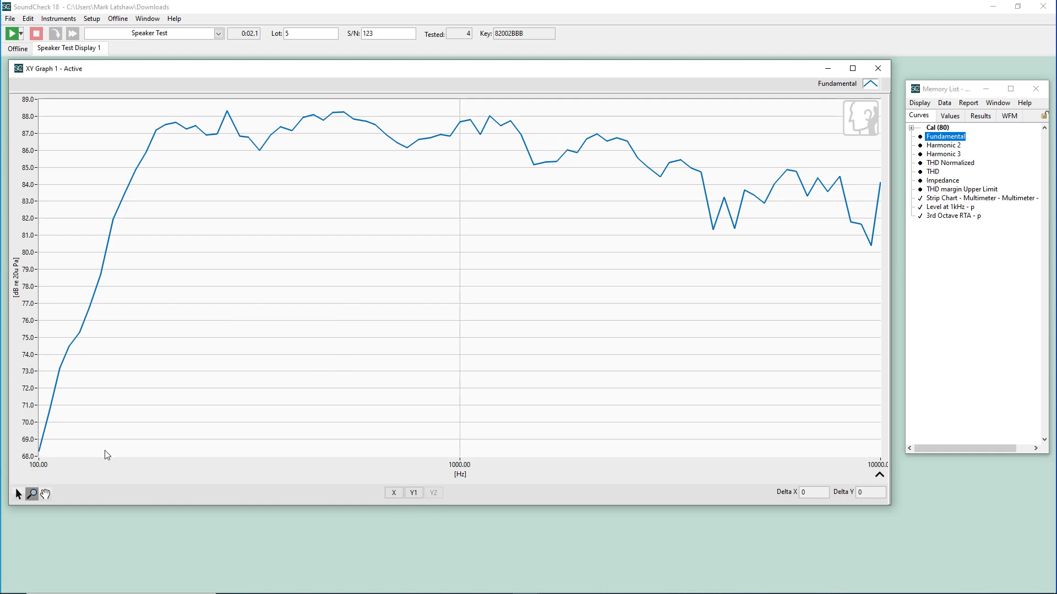
click(19, 494)
Hide the Fundamental curve in the graph and make it visible again.
click(874, 86)
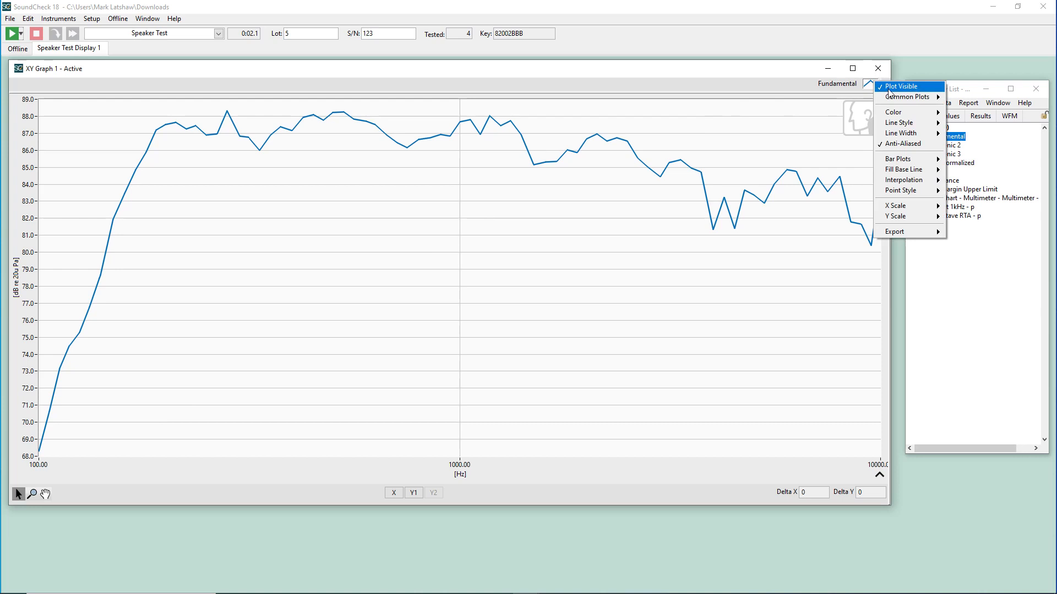
click(888, 88)
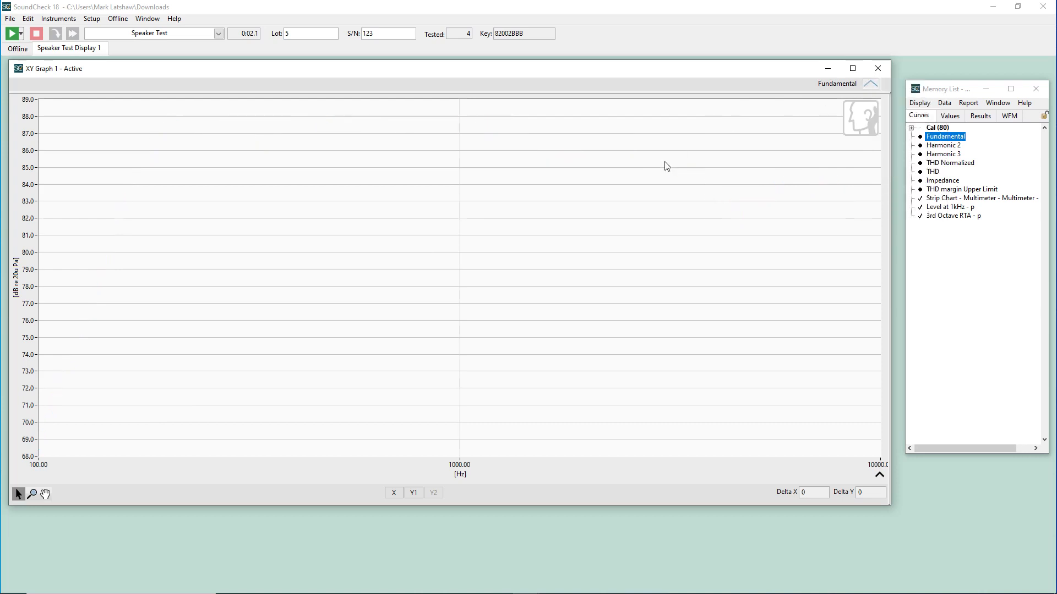
click(874, 85)
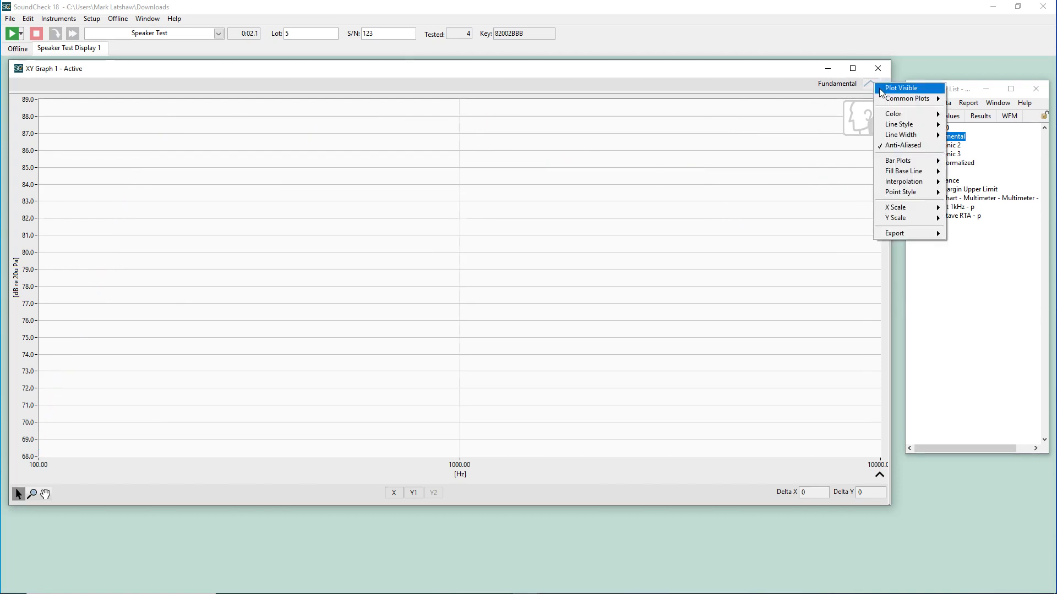
click(880, 88)
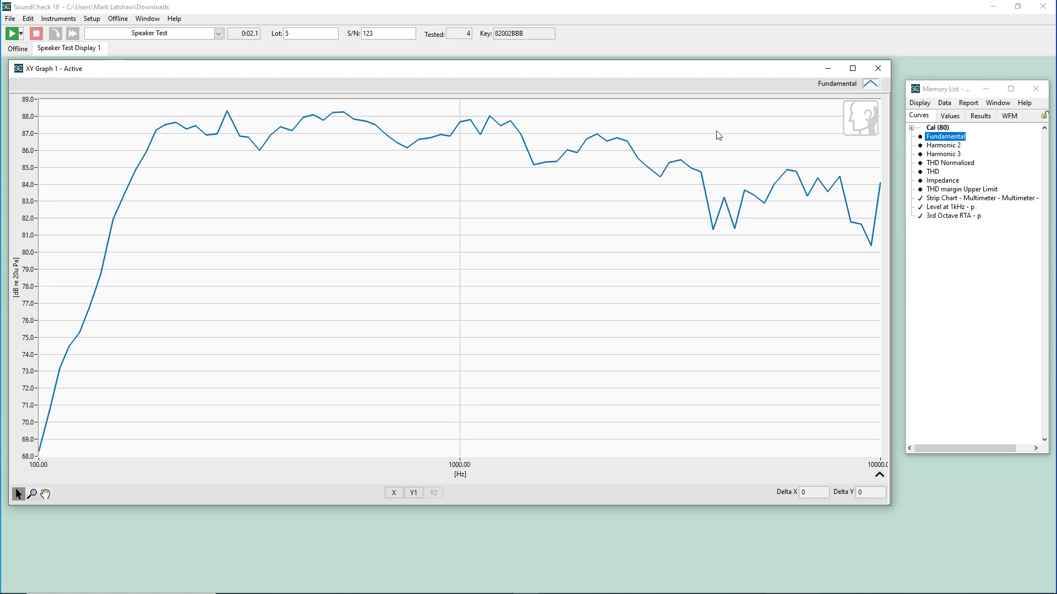
Change the Fundamental curve's common plot style to points only, and to points joined by a line.
click(868, 87)
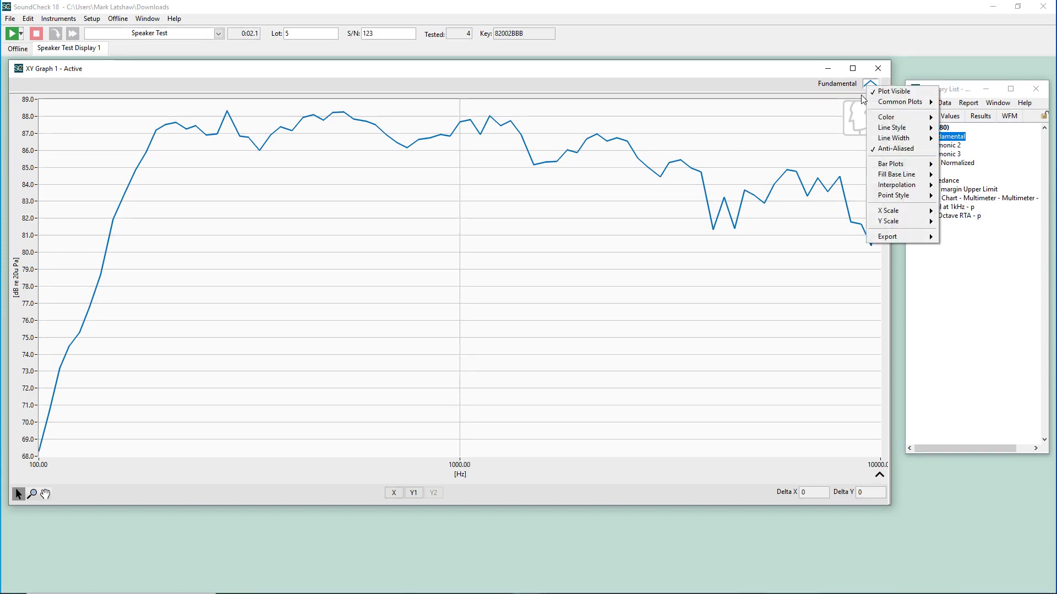
mouse_move(908, 109)
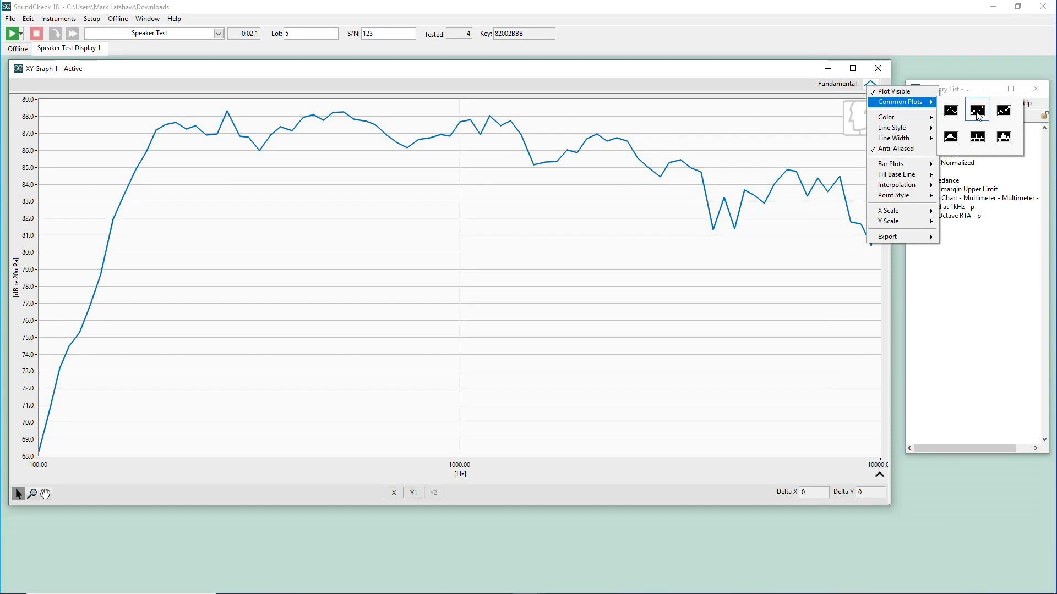
click(978, 112)
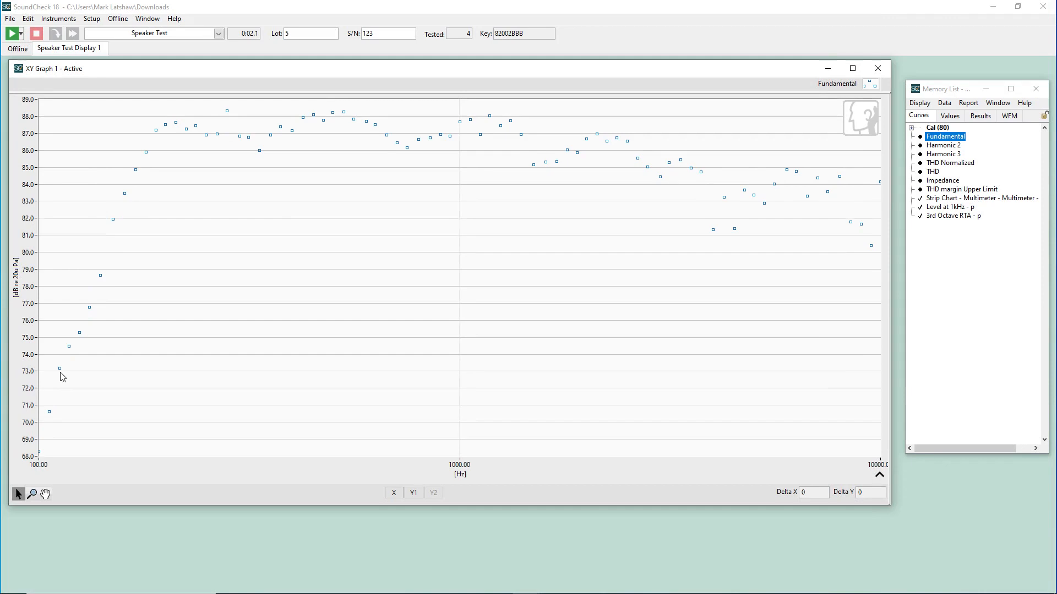
click(869, 84)
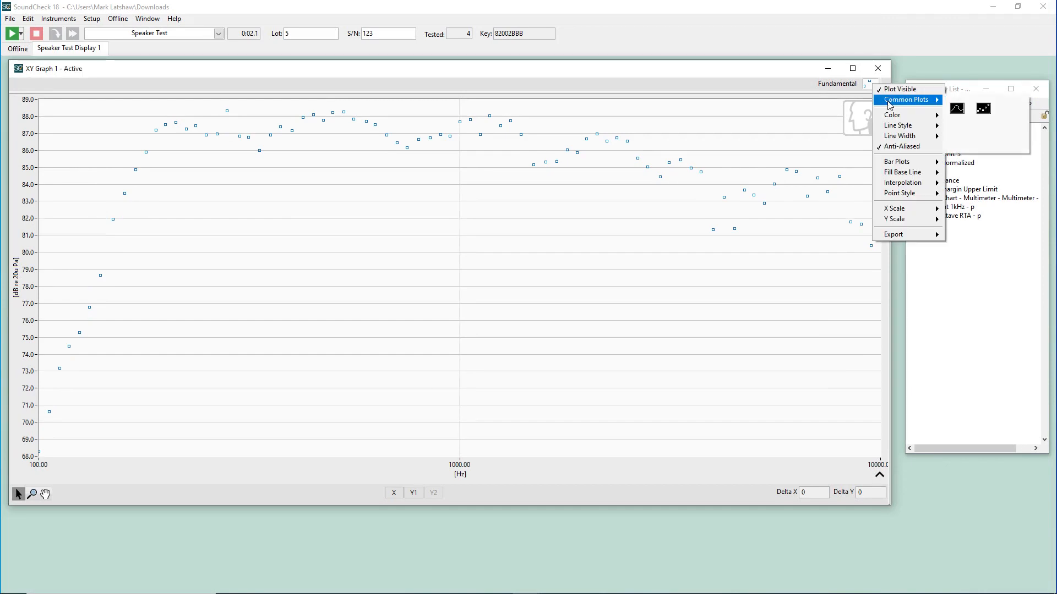
click(1012, 106)
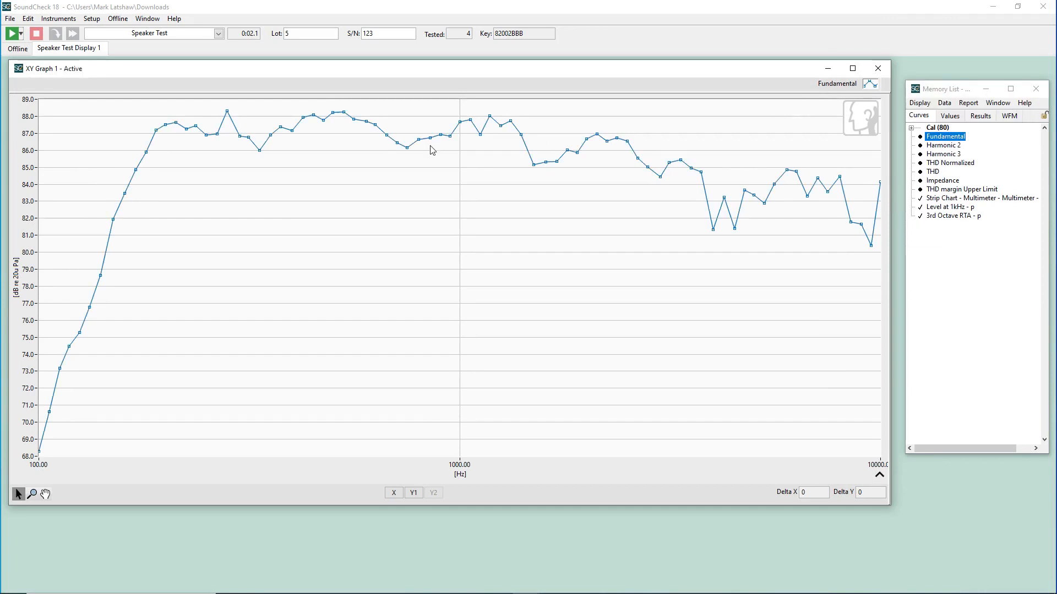
Display the Fundamental curve as a filled area, and change it to vertical lines at each data point.
click(871, 87)
mouse_move(891, 104)
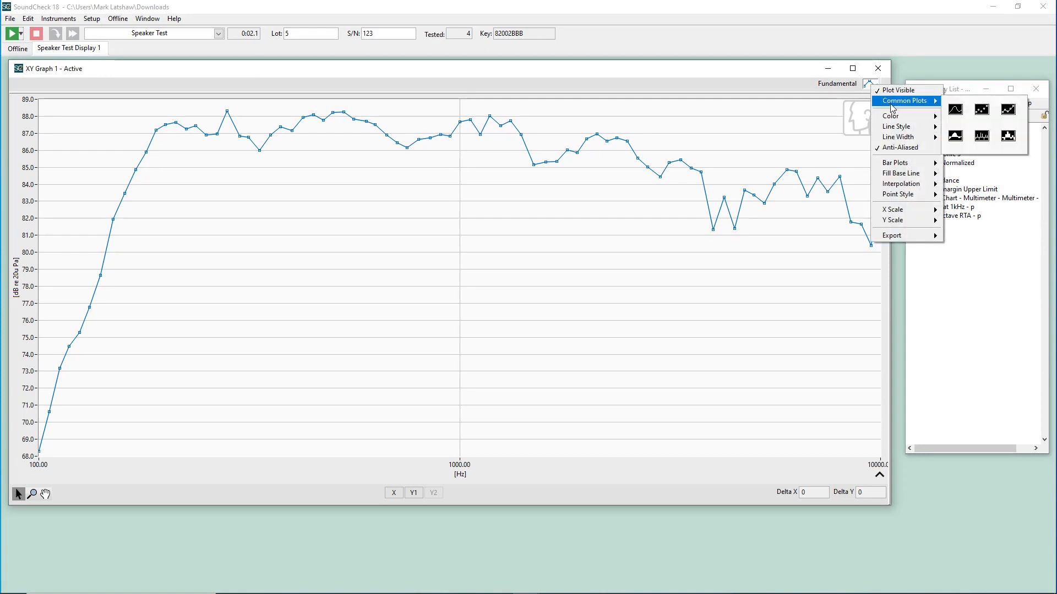
click(957, 138)
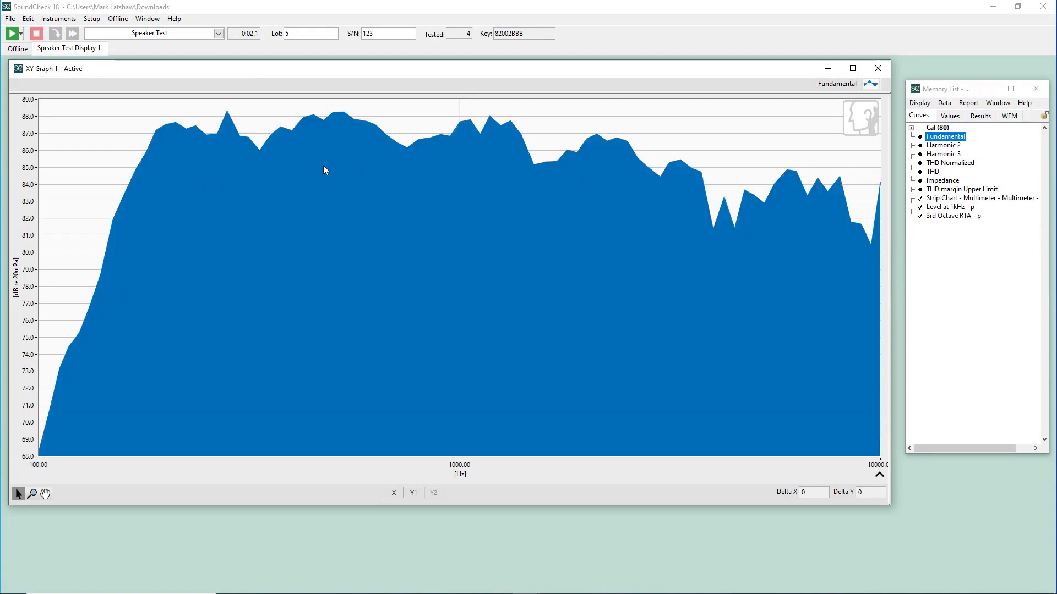
click(869, 84)
click(980, 137)
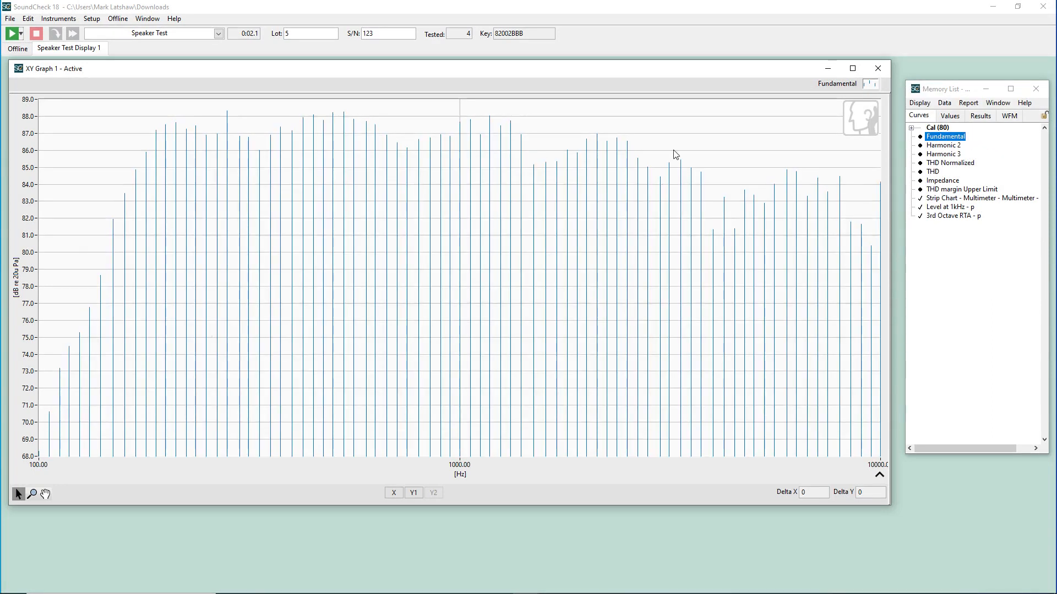
Display the Fundamental curve as filled bars, and return it to the plain line common plot style.
click(869, 85)
mouse_move(924, 105)
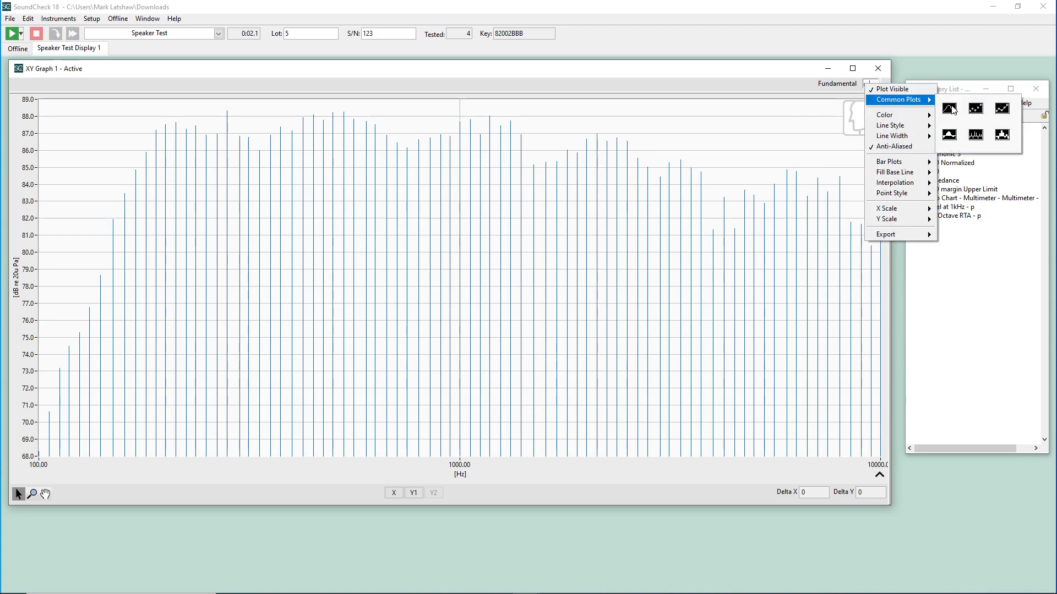
click(1002, 132)
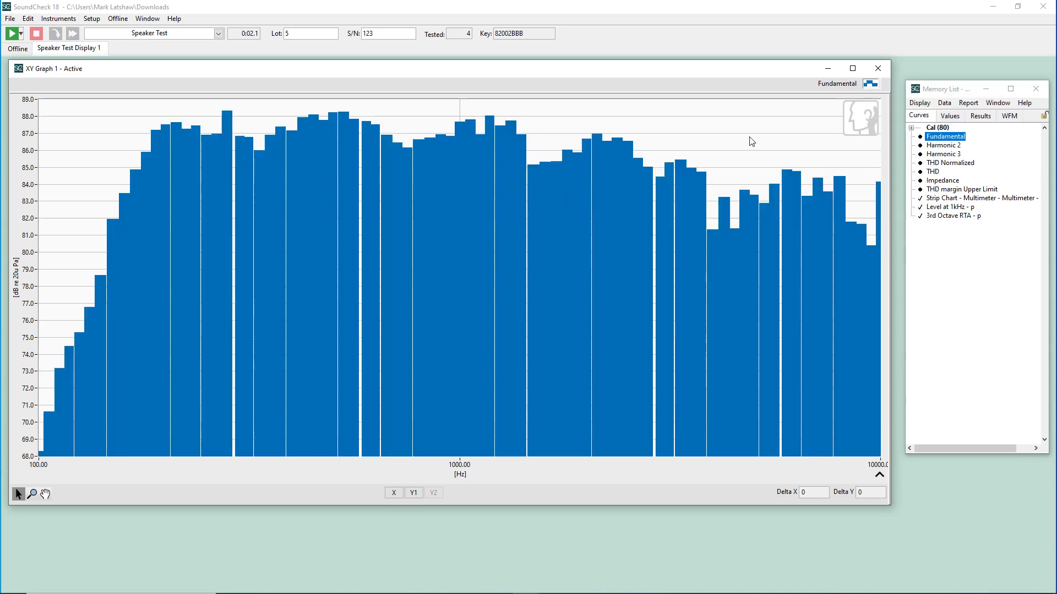
click(869, 85)
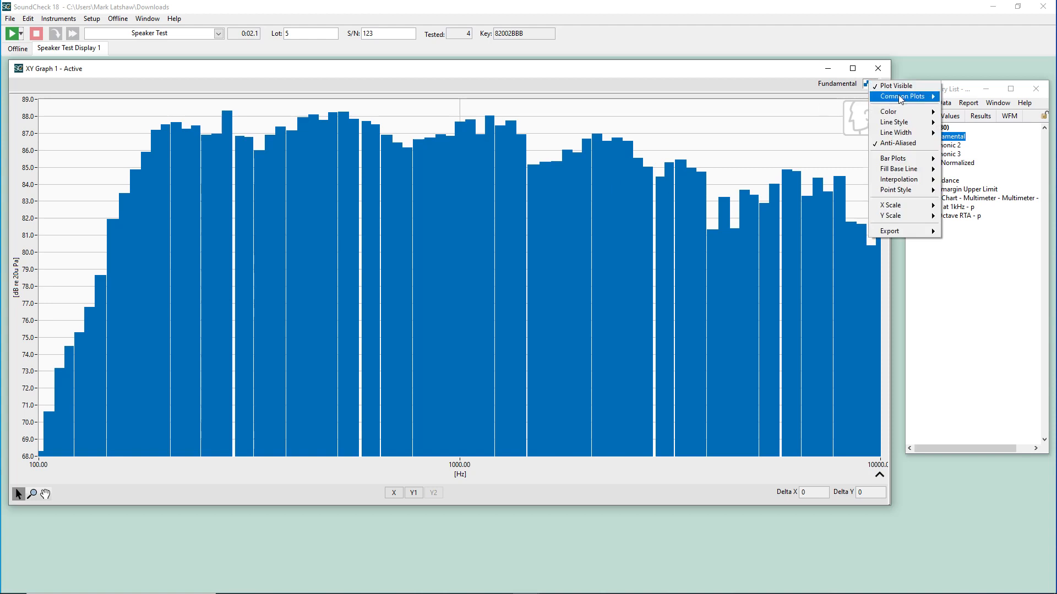
mouse_move(905, 96)
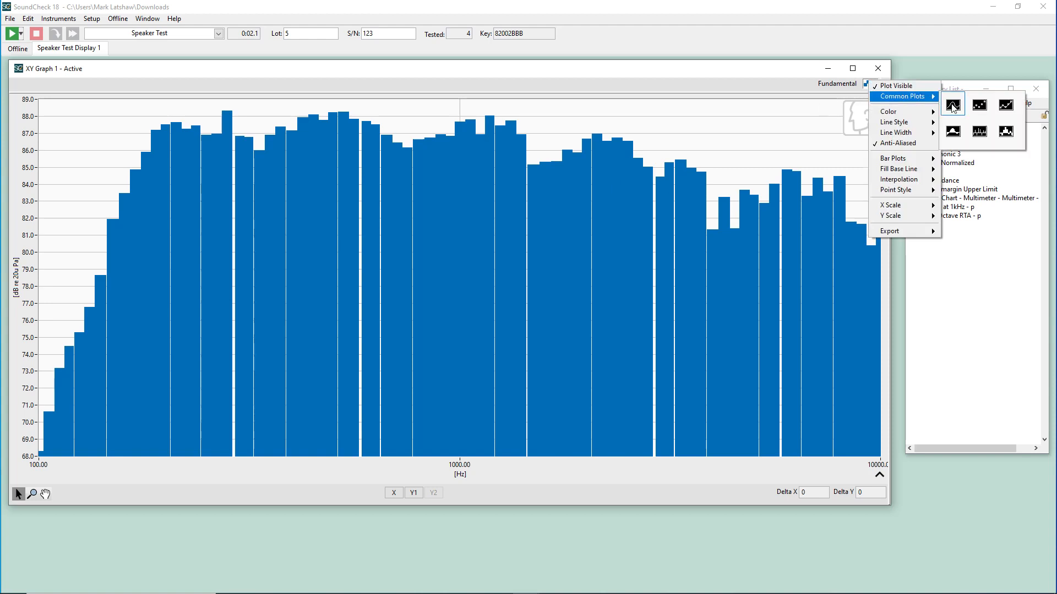
click(953, 107)
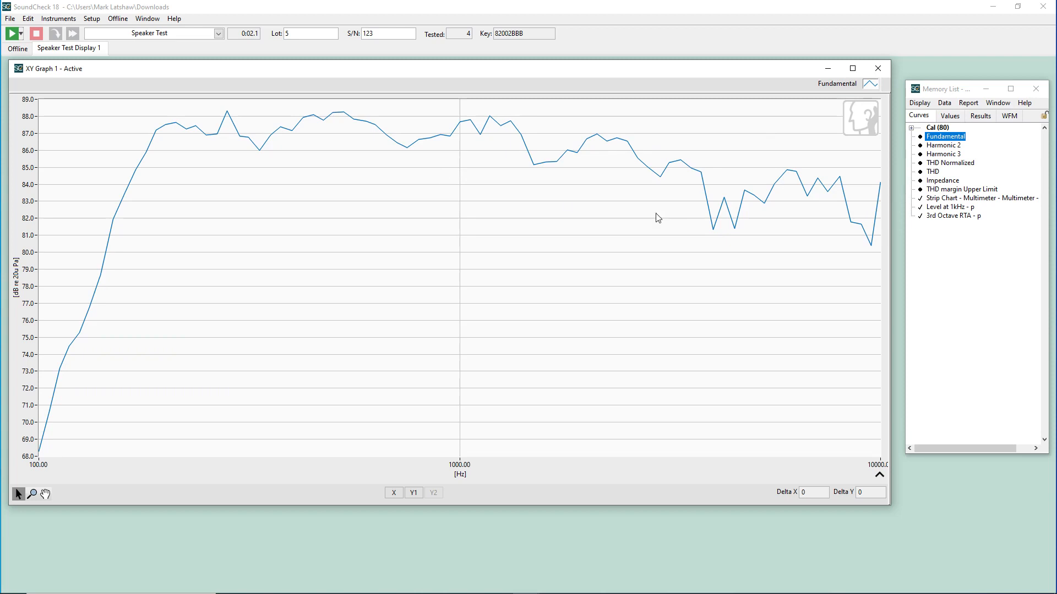
Plot the Level at 1kHz - p curve in its own graph as points only, and close that graph.
click(941, 248)
double_click(950, 208)
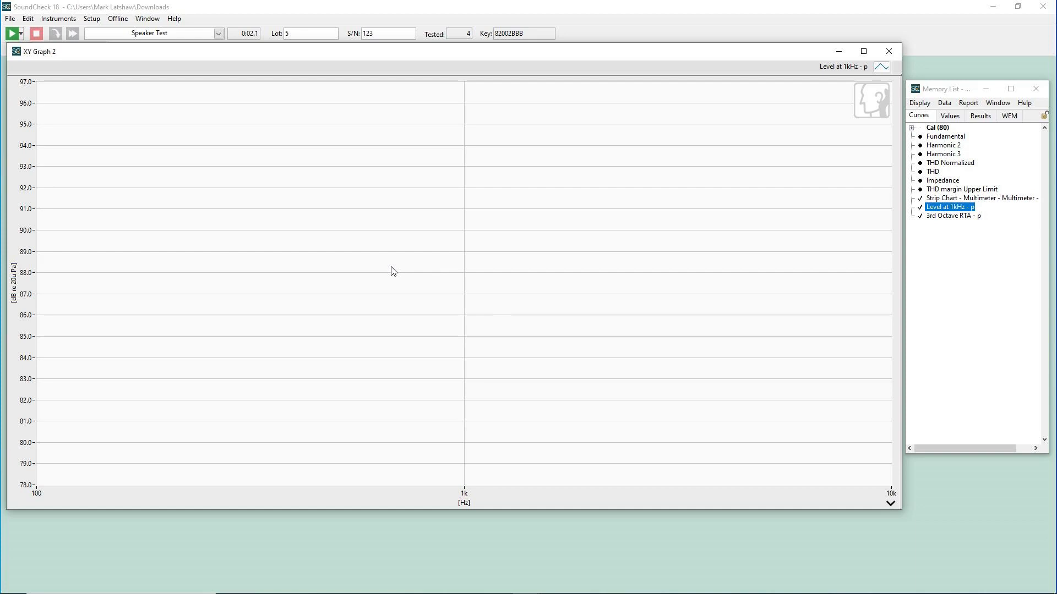
click(880, 66)
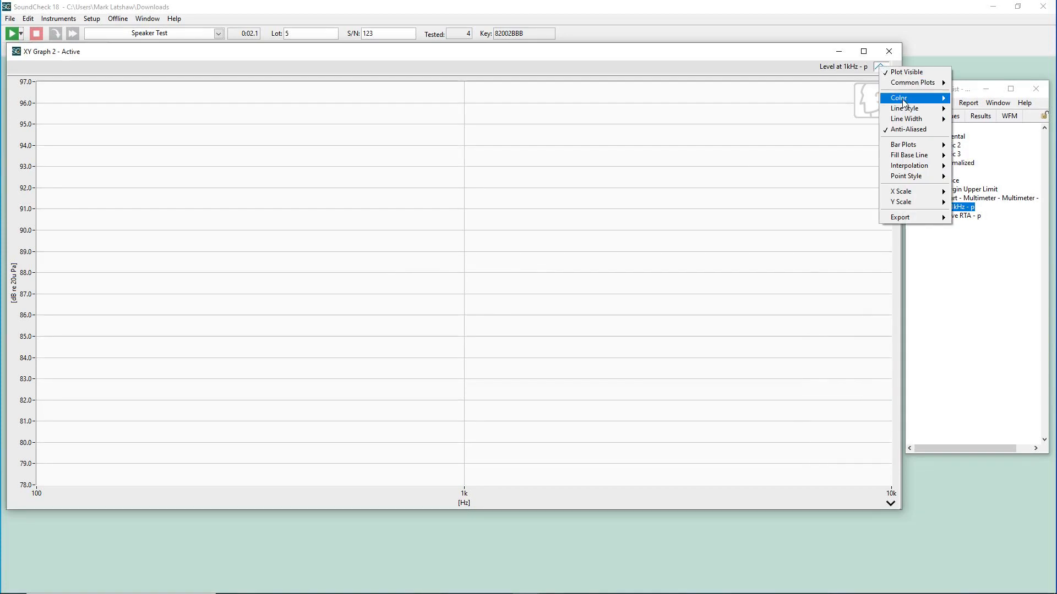
mouse_move(903, 103)
mouse_move(905, 84)
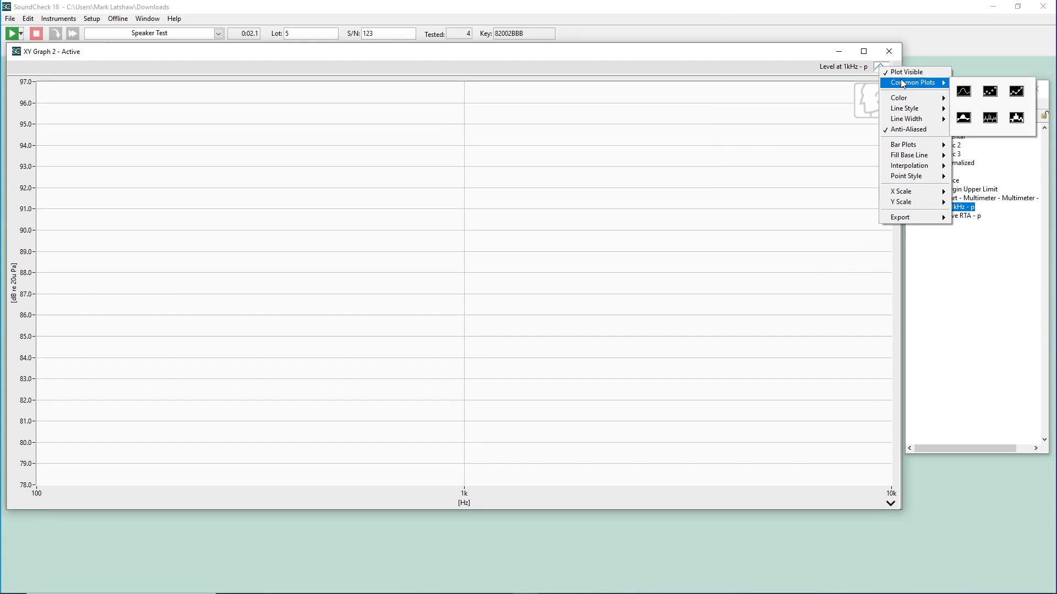
click(989, 99)
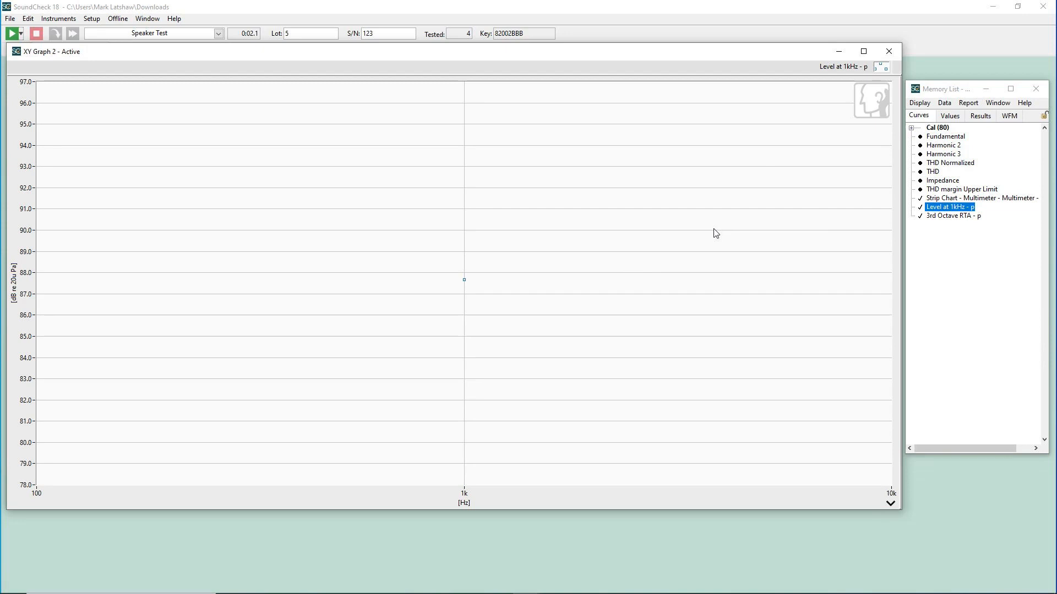
click(887, 52)
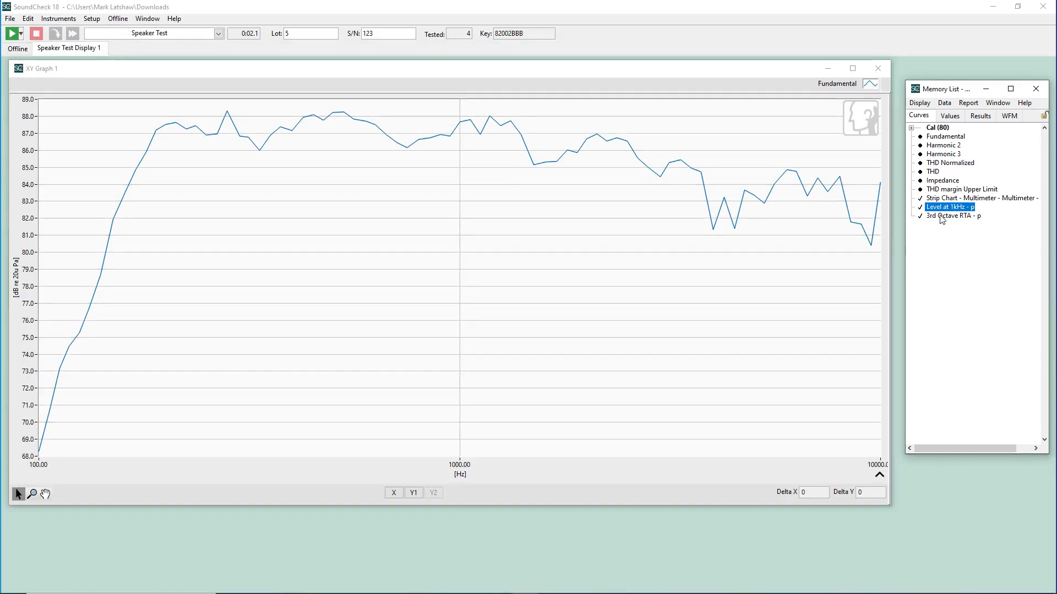
Open the 3rd Octave RTA - p curve in an enlarged new graph and display it as filled bars.
double_click(942, 217)
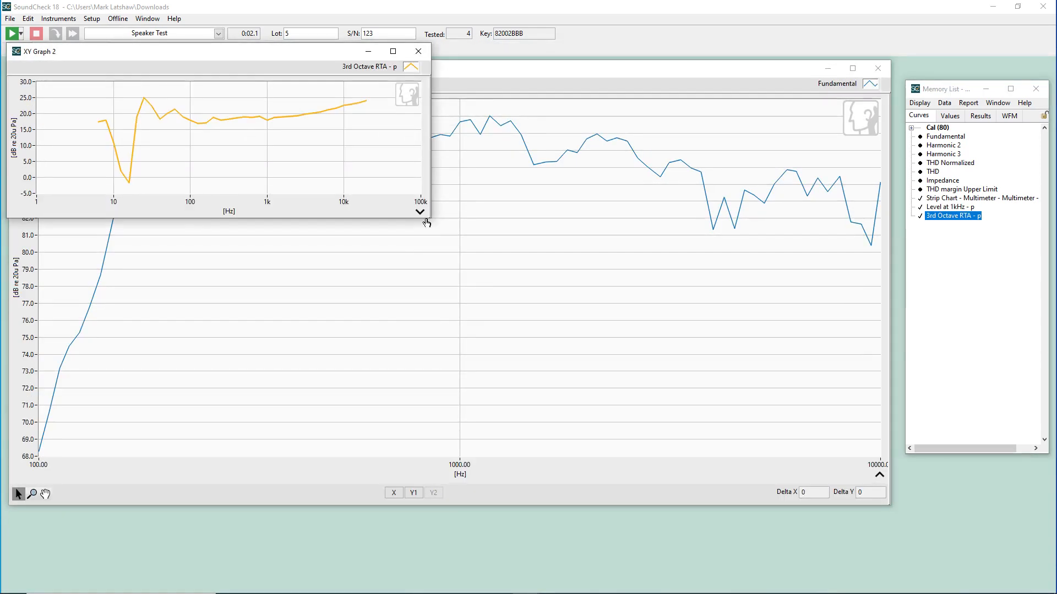
drag(430, 220, 887, 509)
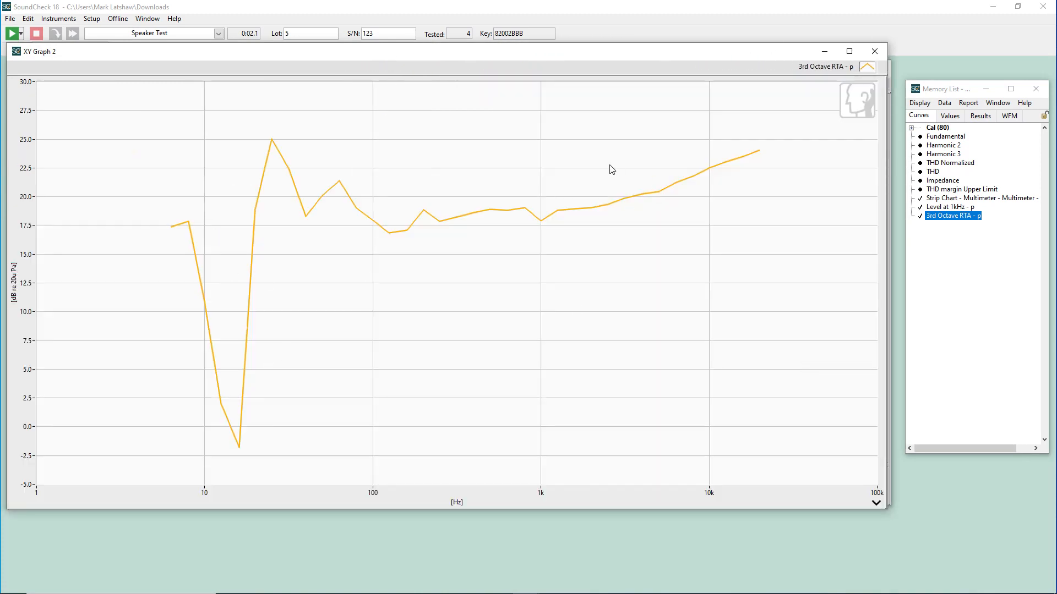
click(868, 71)
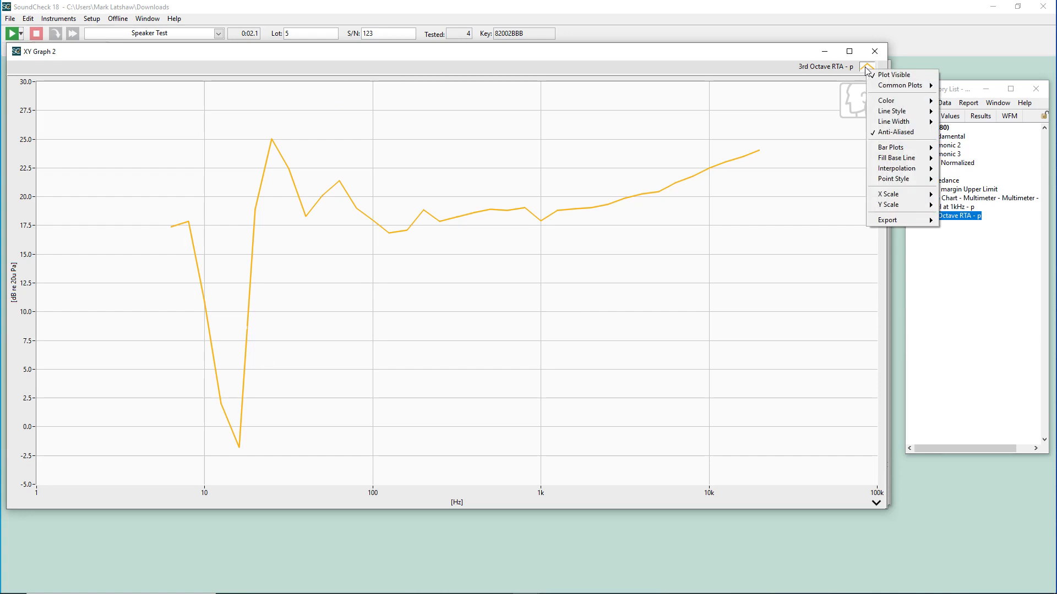
mouse_move(880, 88)
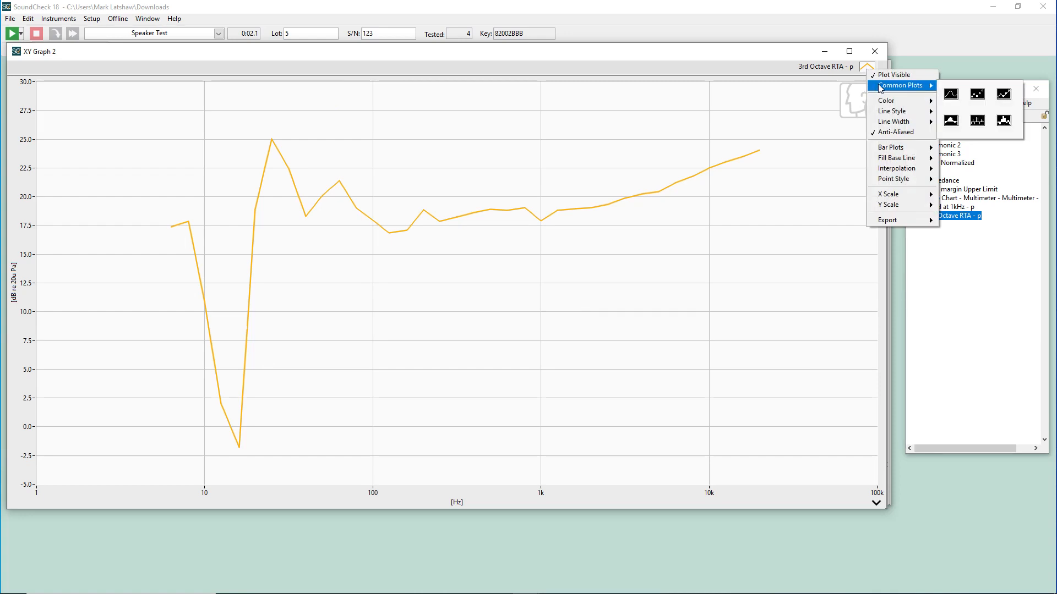
click(1003, 120)
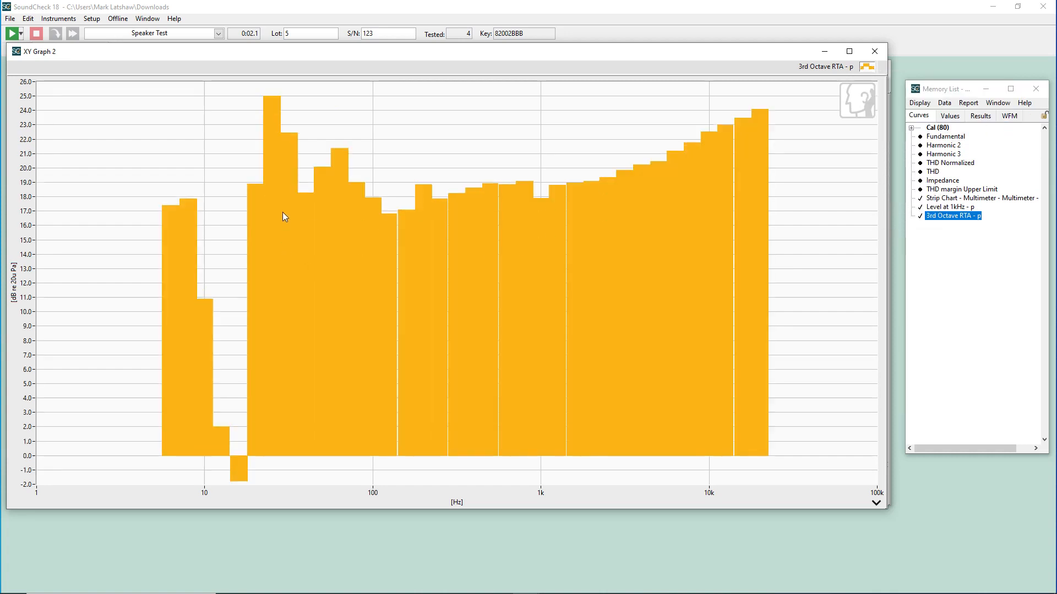
Plot the THD and THD Normalized curves together in a new graph.
click(888, 206)
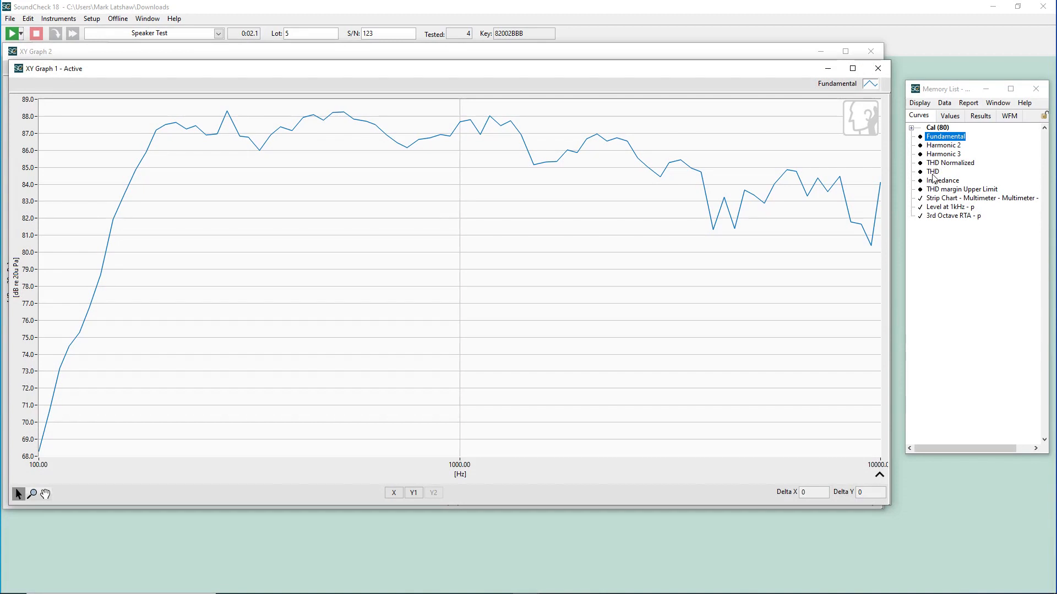
click(932, 172)
drag(950, 163, 378, 354)
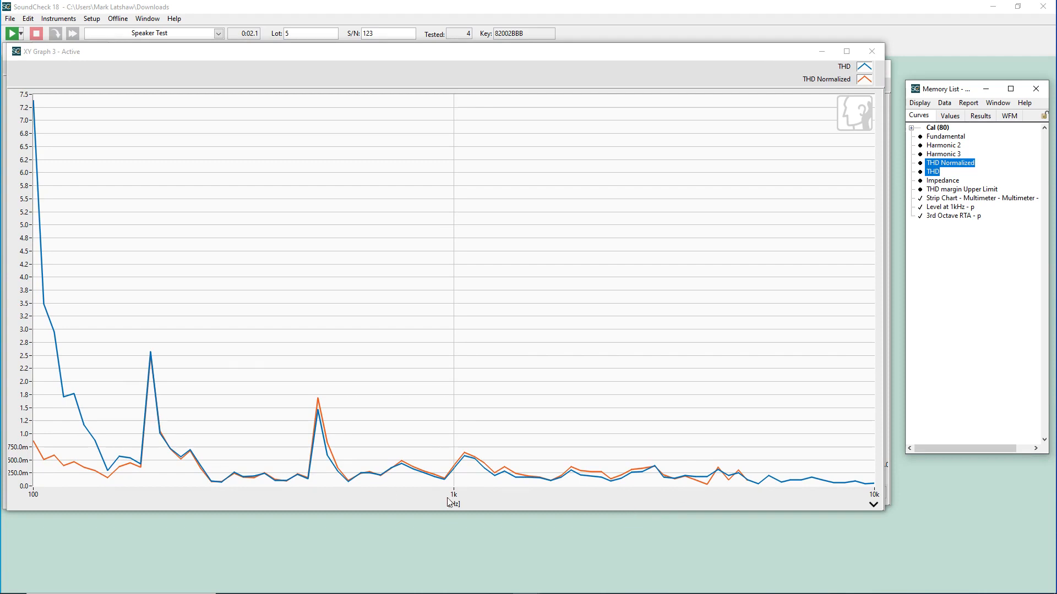
Show the THD graph's tool palette and zoom in on both axes around the first distortion peak, about 149–298 Hz.
click(875, 503)
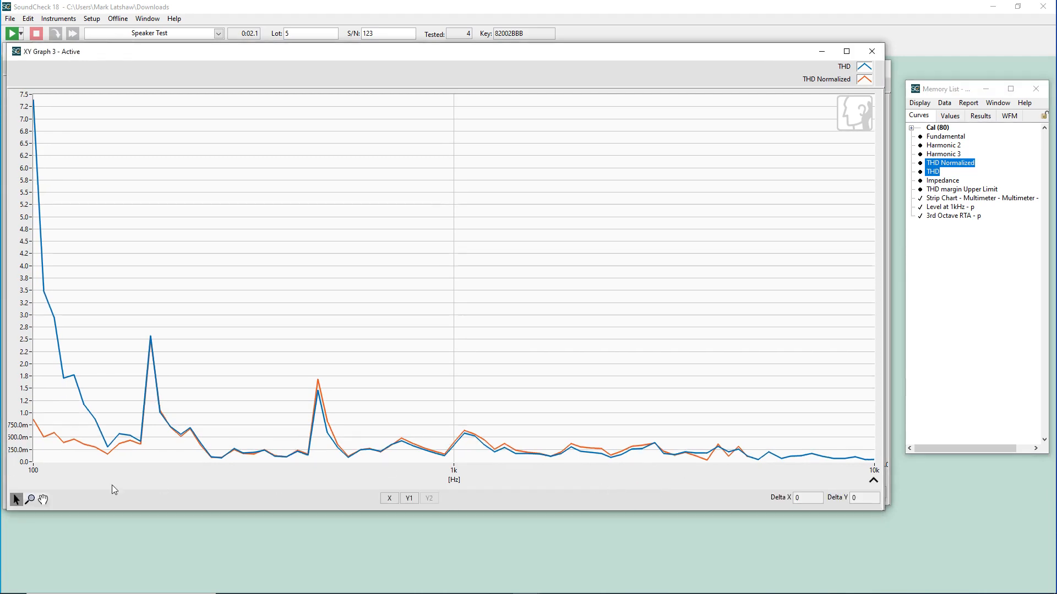
click(30, 500)
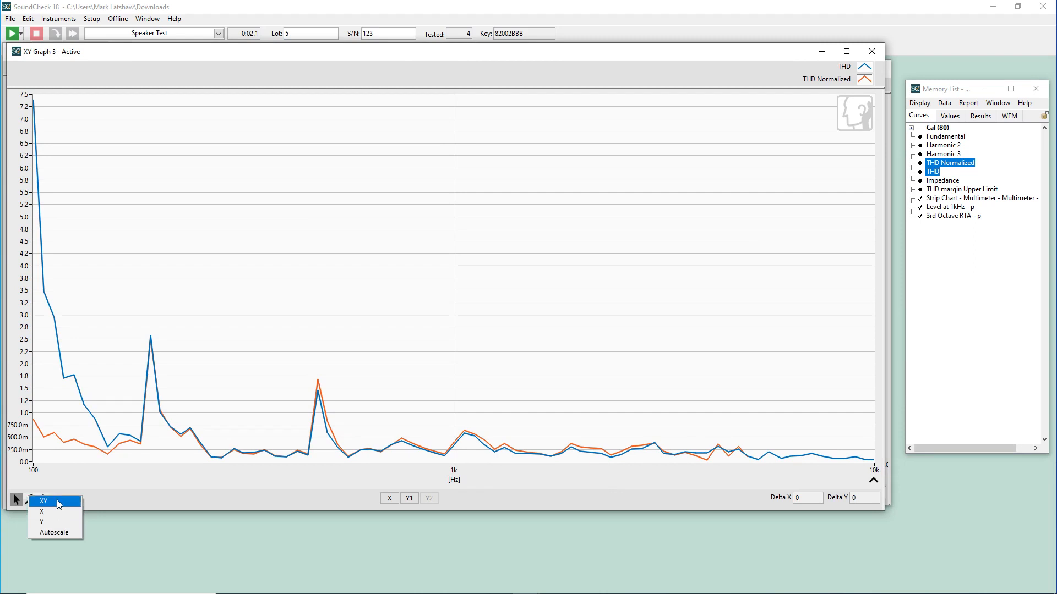
click(43, 501)
drag(107, 331, 234, 469)
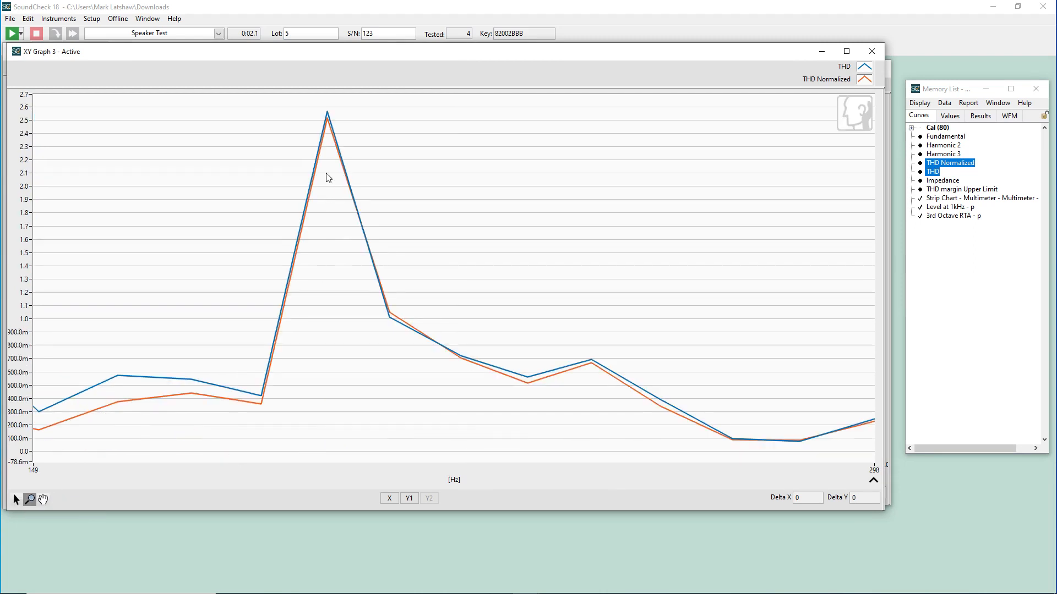
Change the THD curve's line style to dotted.
click(864, 67)
mouse_move(887, 109)
click(960, 131)
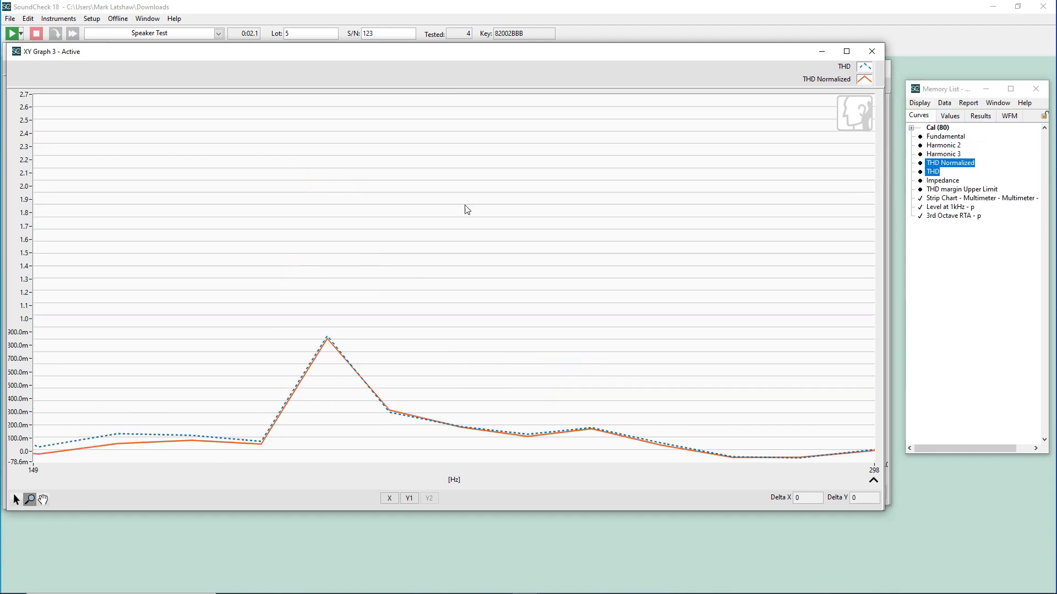
Pan the THD graph to about 284–567 Hz and autoscale its X and Y1 axes.
click(42, 499)
drag(670, 404, 384, 368)
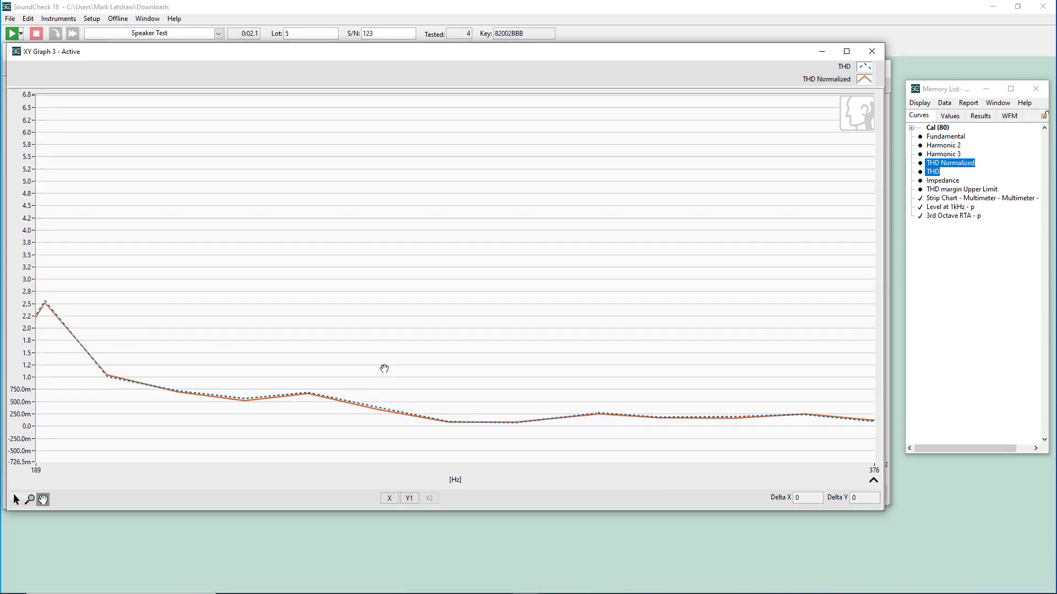
drag(670, 408, 279, 394)
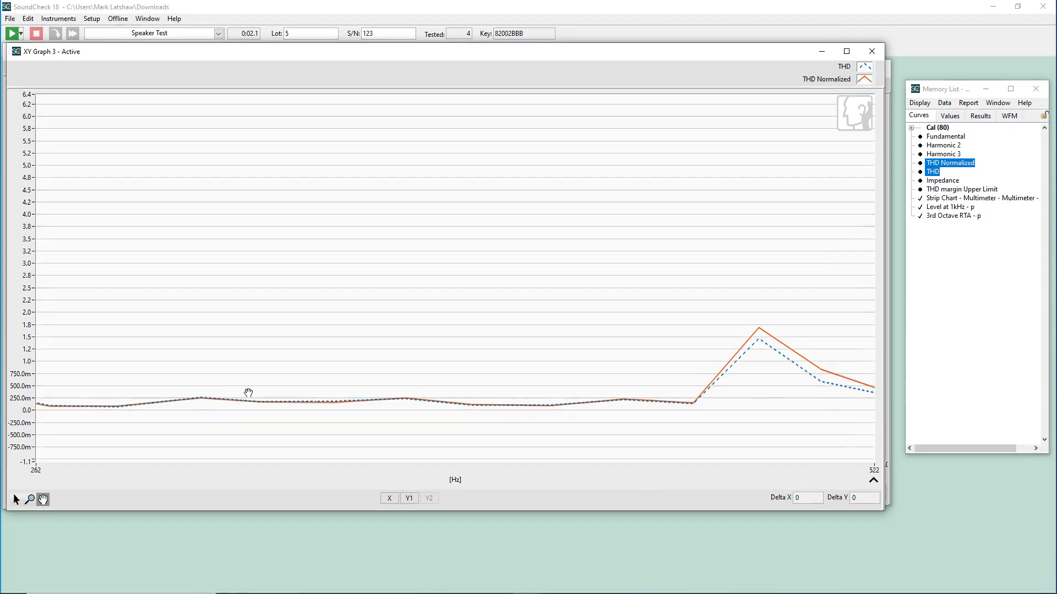
drag(726, 394, 597, 394)
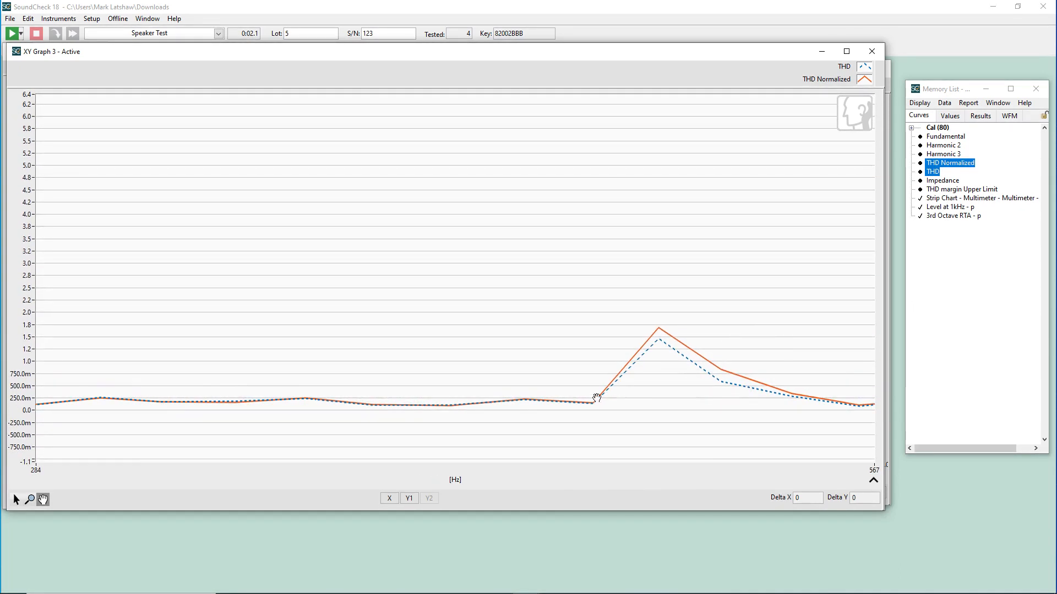
click(389, 498)
click(408, 498)
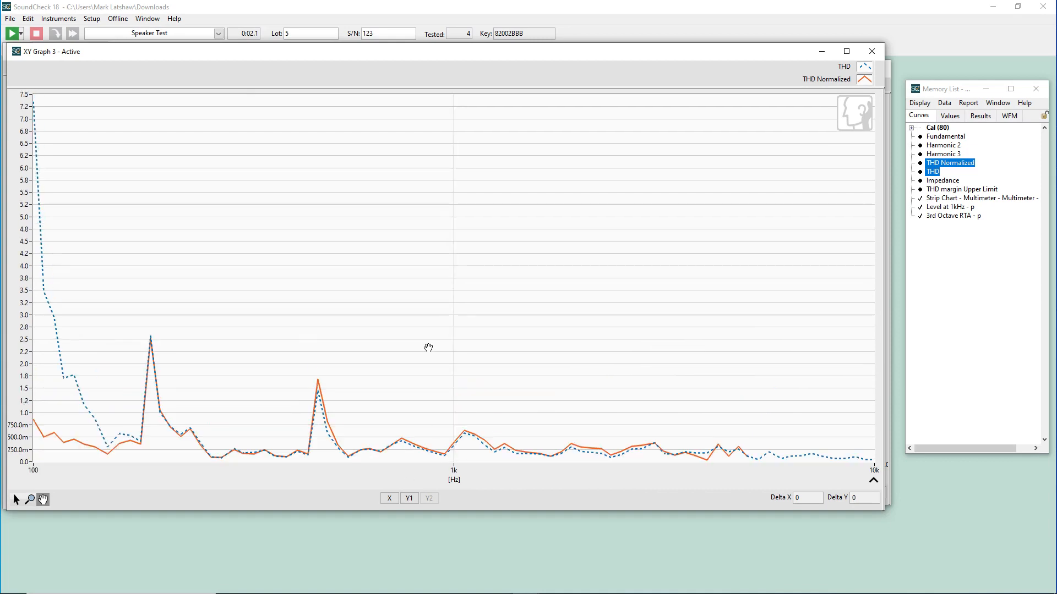
Set the THD Normalized curve's line width to the thickest option and close the THD graph.
right_click(863, 82)
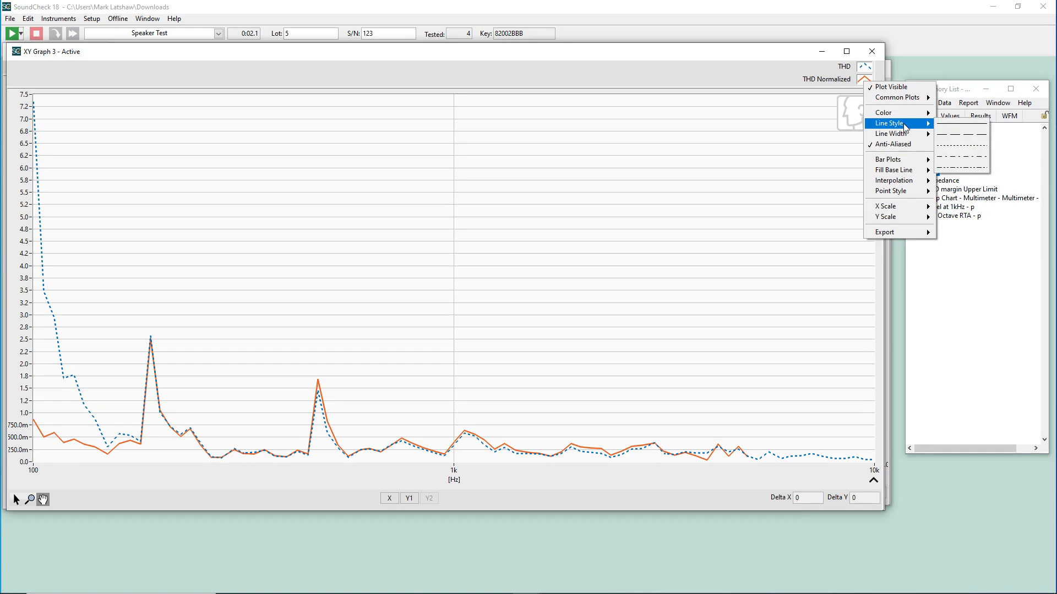
mouse_move(901, 137)
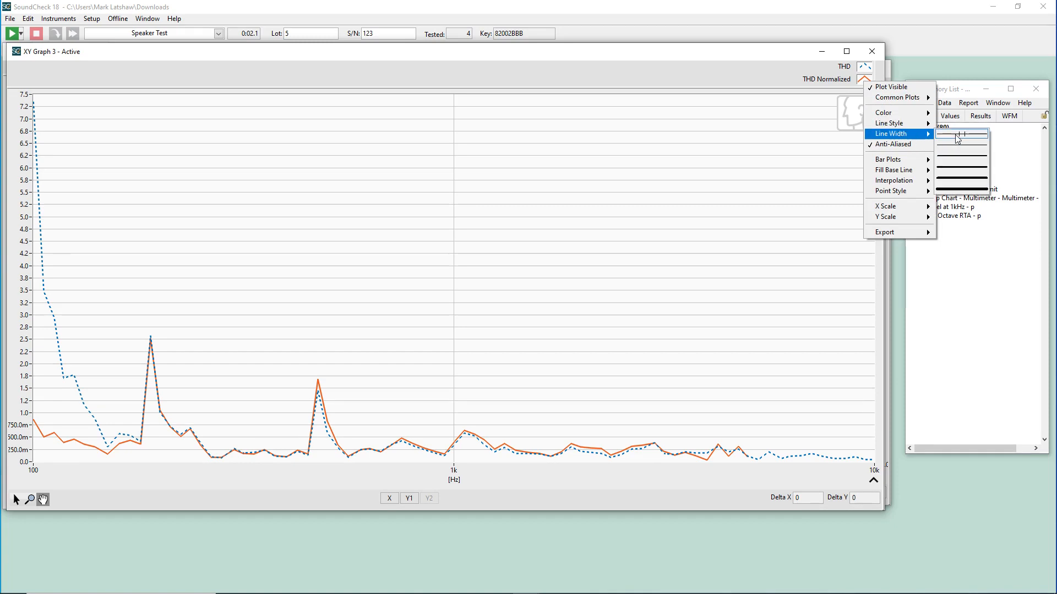
click(958, 189)
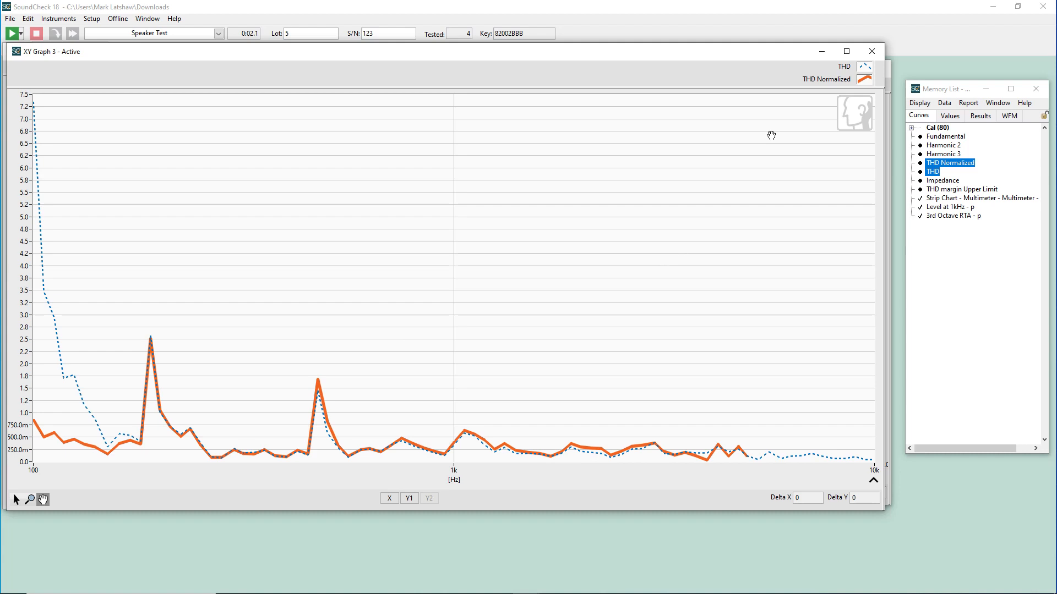
click(871, 51)
Switch the 3rd Octave RTA curve to horizontal adjoining bars and return it to vertical adjoining bars.
click(868, 64)
click(868, 67)
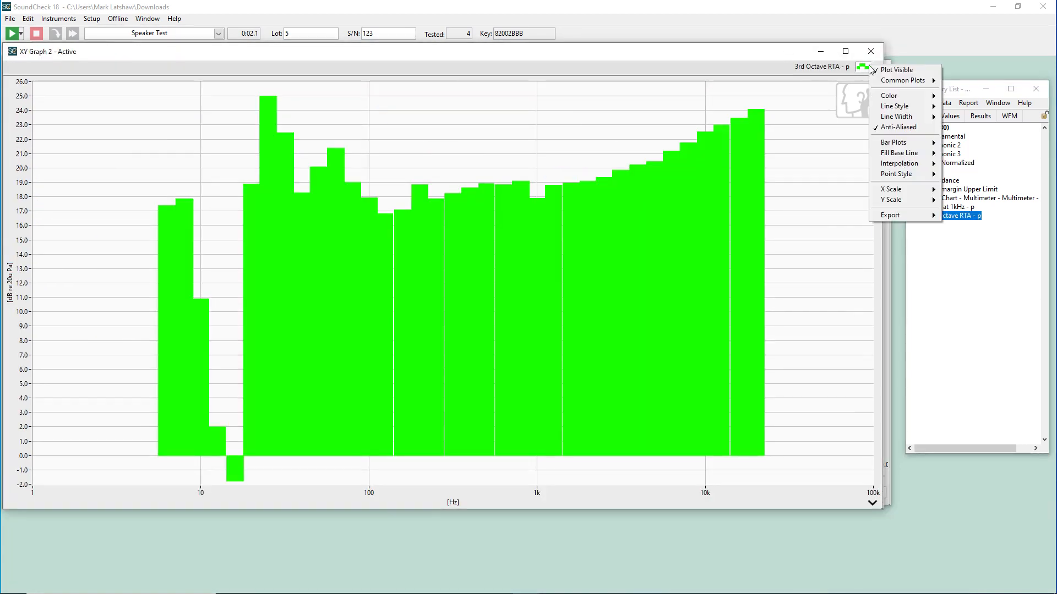
mouse_move(908, 143)
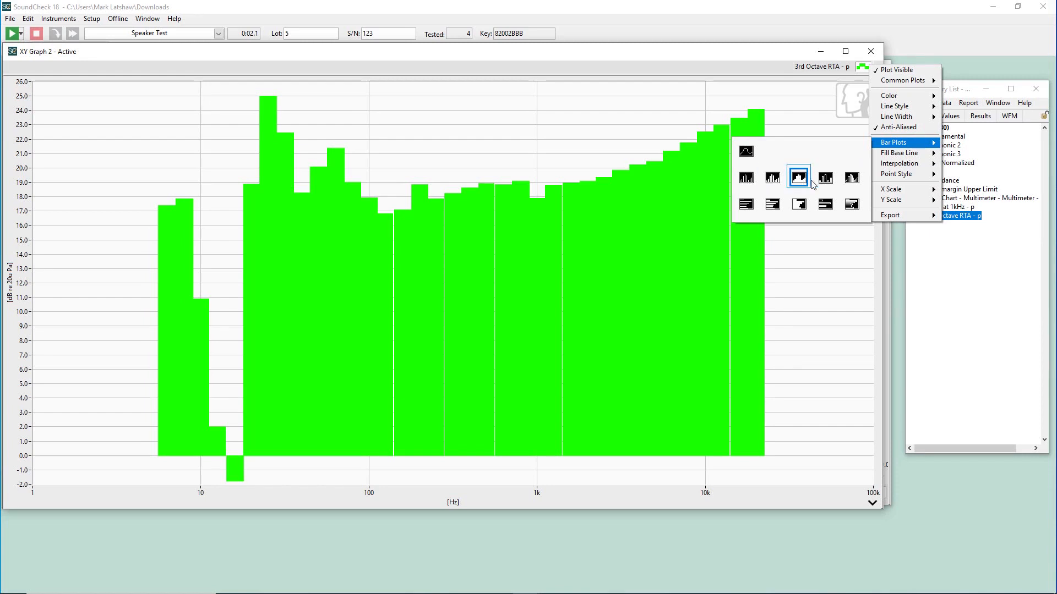
click(799, 207)
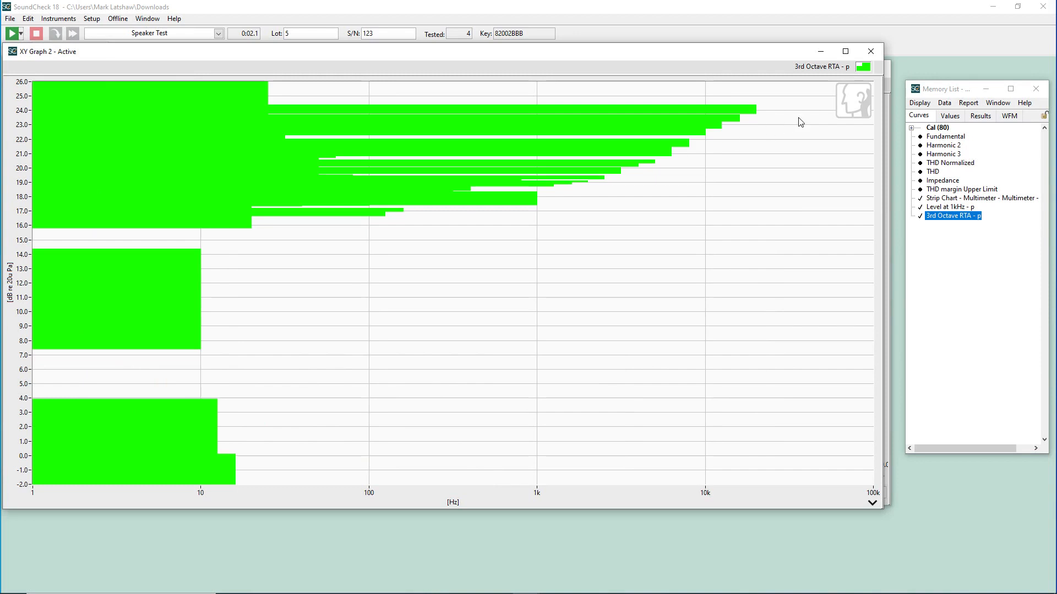
click(864, 69)
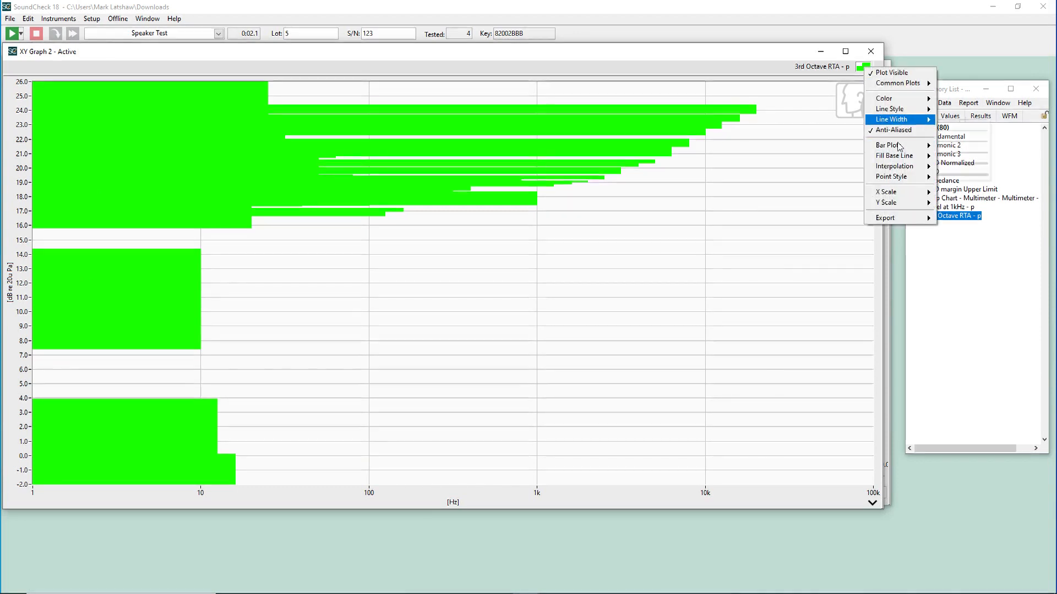
mouse_move(901, 149)
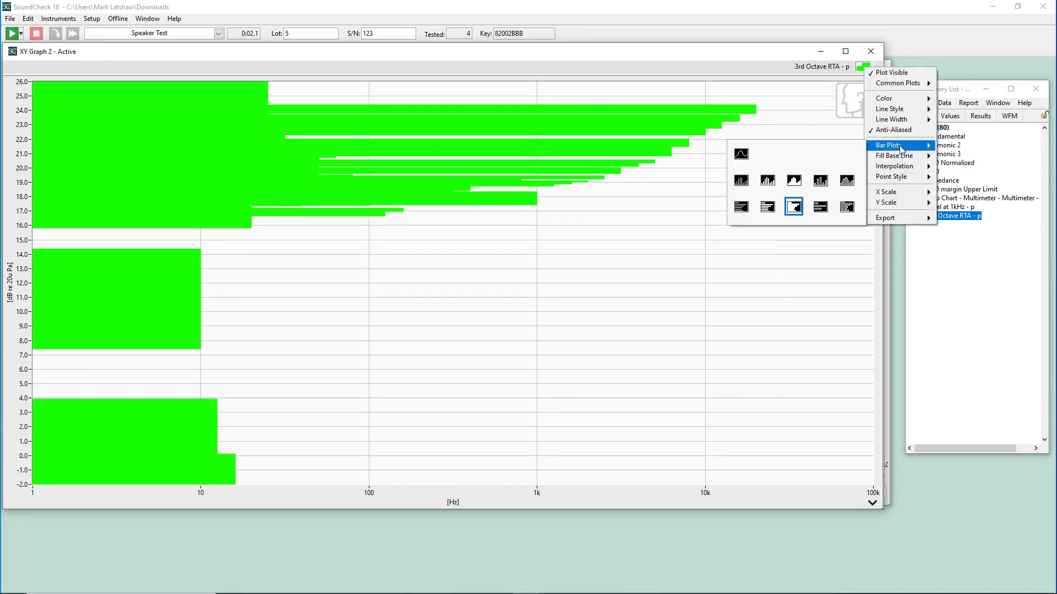
click(793, 181)
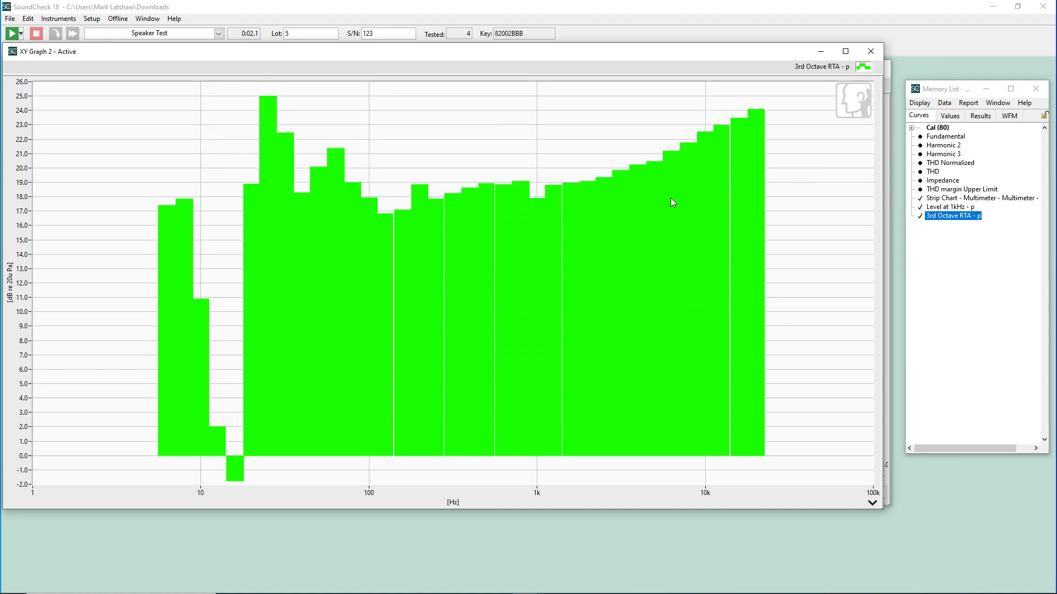
Set the 3rd Octave RTA curve's fill base line to -Infinity.
click(863, 67)
mouse_move(886, 159)
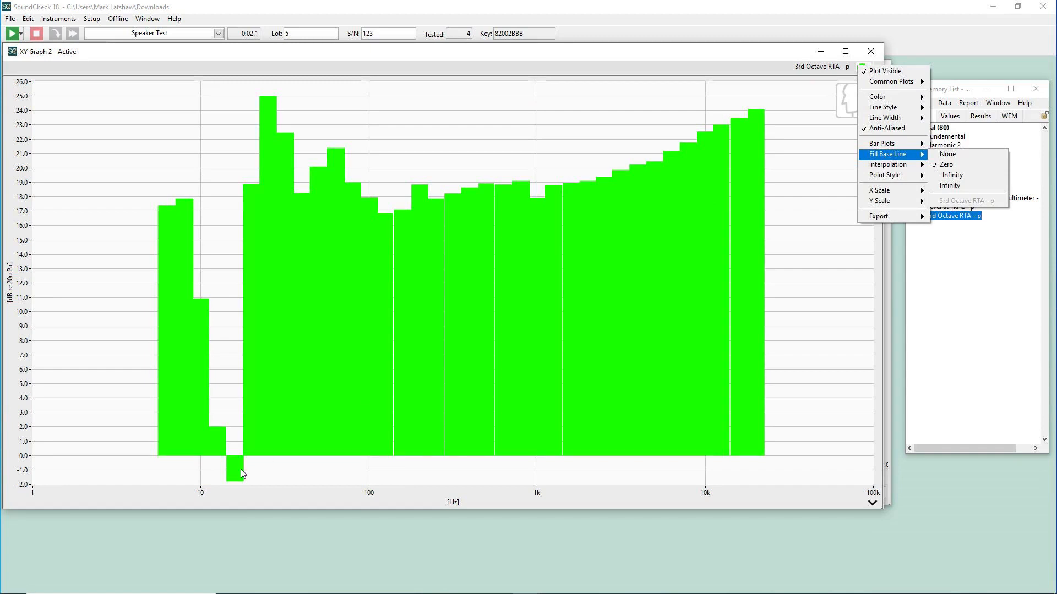
click(181, 458)
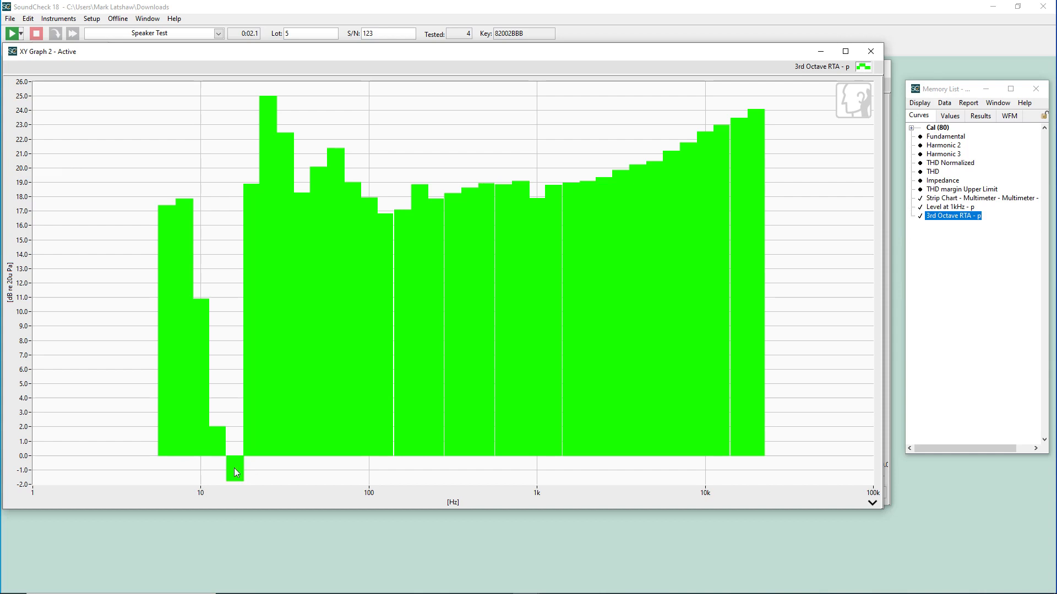
click(865, 67)
mouse_move(914, 150)
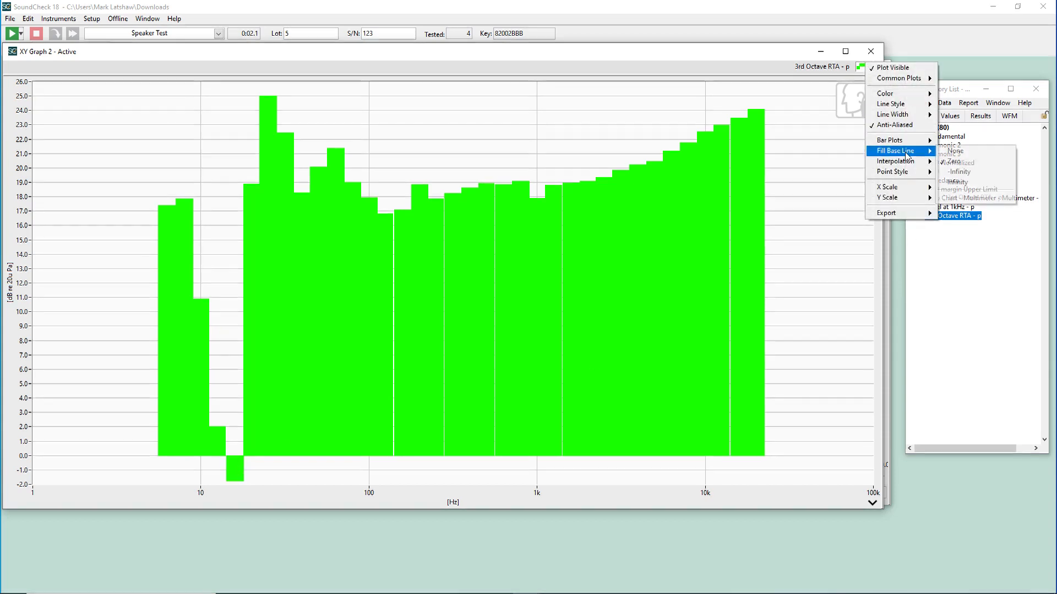
click(960, 174)
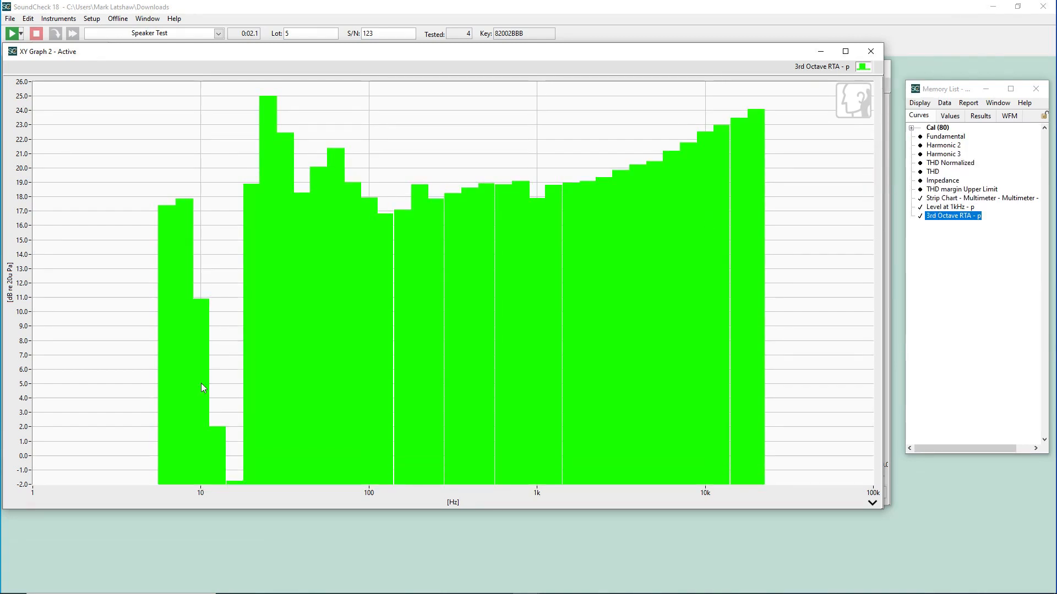
Try the Infinity fill base line on the 3rd Octave RTA curve and return it to -Infinity.
click(866, 67)
mouse_move(907, 153)
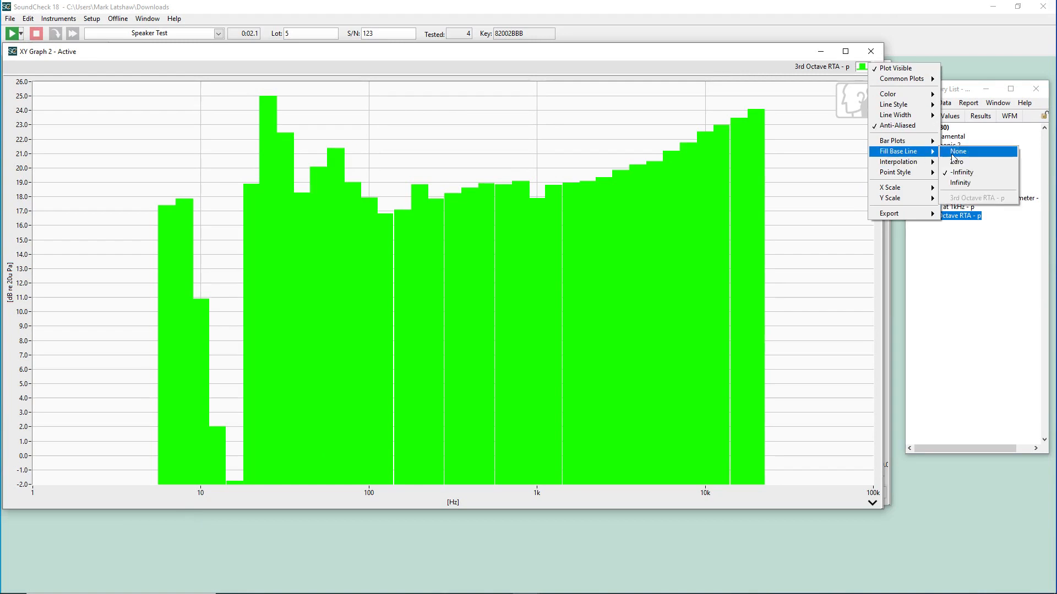
click(971, 184)
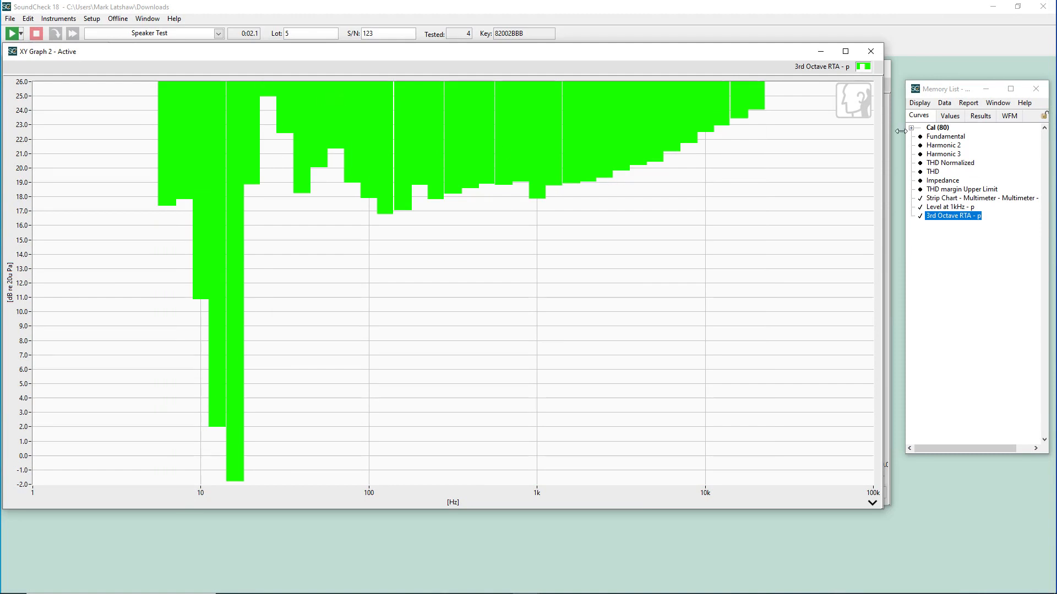
right_click(864, 72)
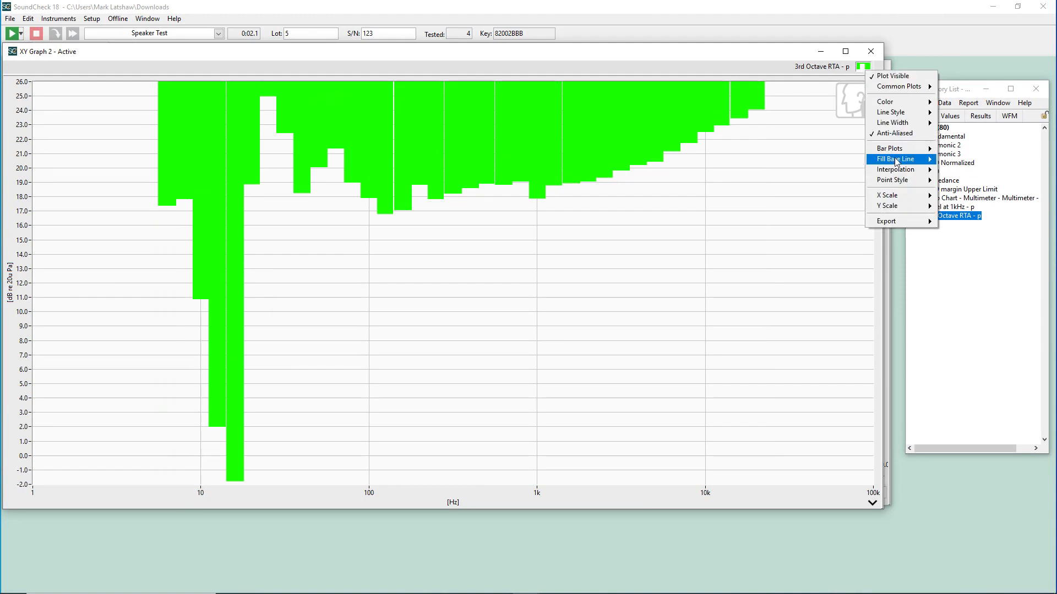
mouse_move(896, 161)
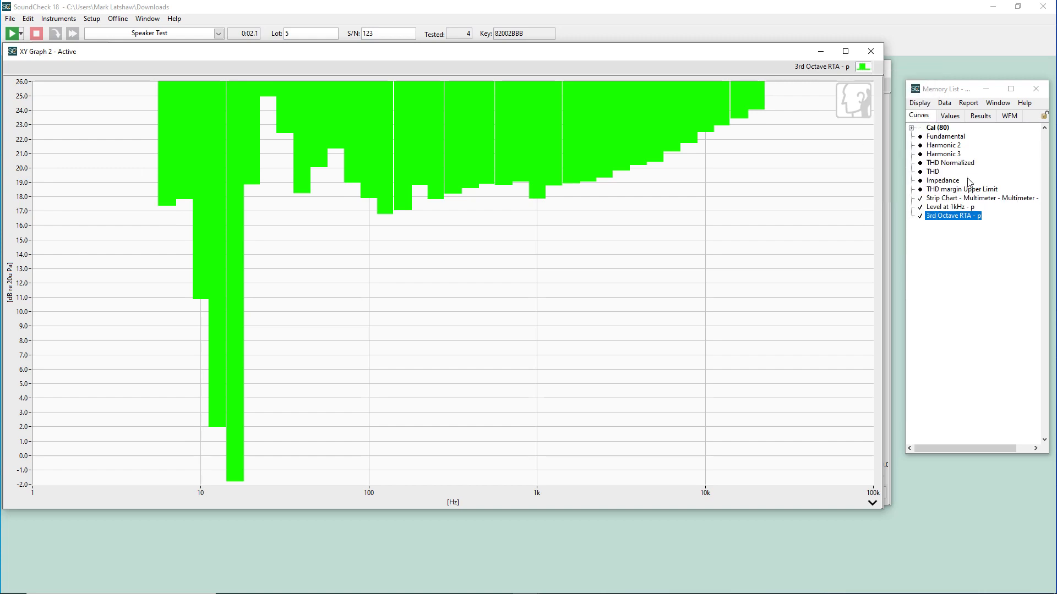
click(969, 182)
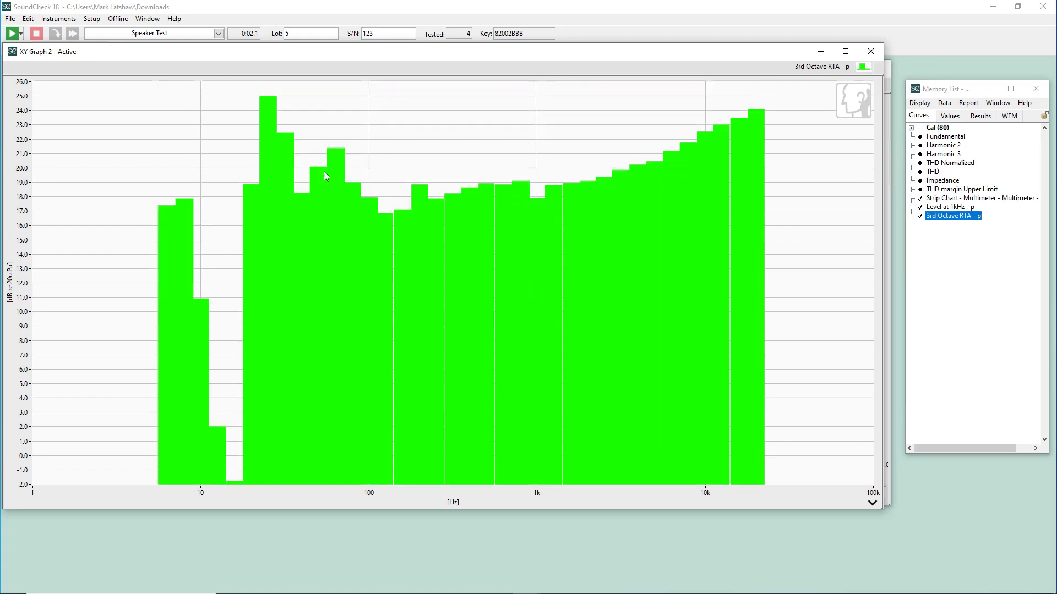
Try a stepped interpolation offset from the bar edges on the 3rd Octave RTA curve.
right_click(862, 72)
mouse_move(913, 169)
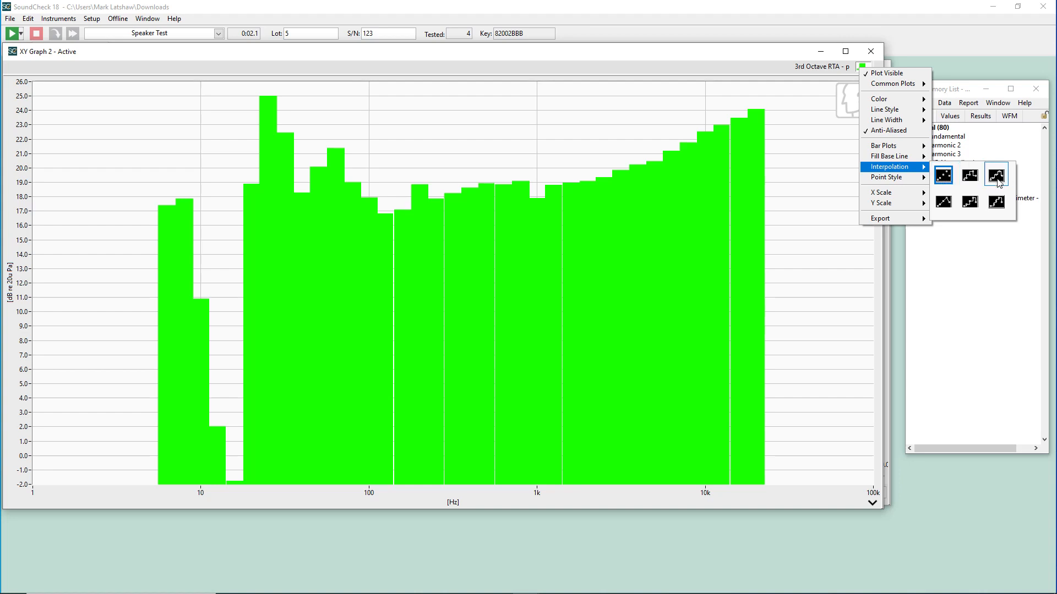
click(996, 201)
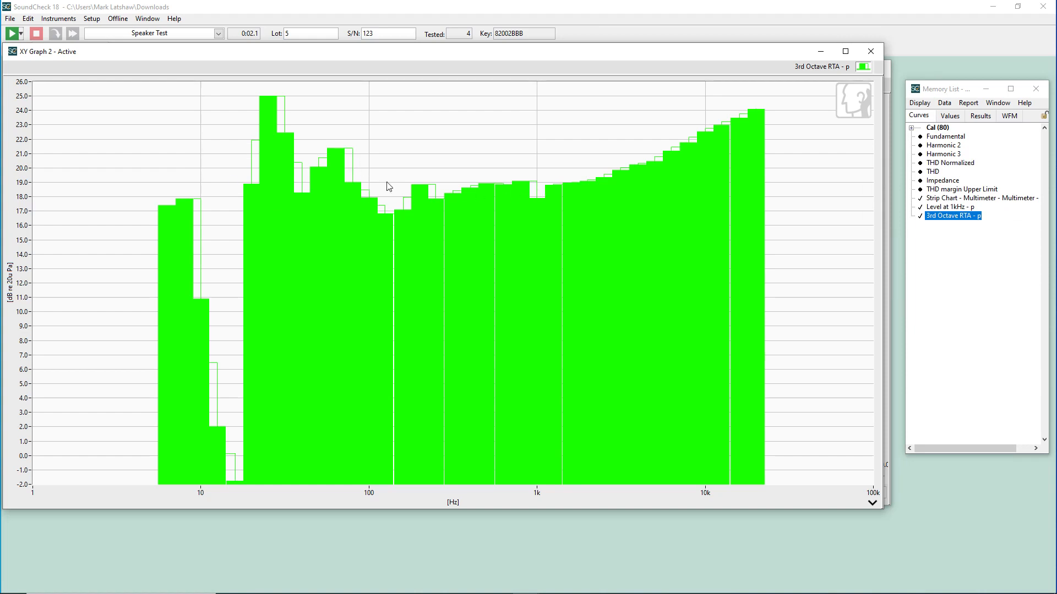
Set the 3rd Octave RTA curve's interpolation to the centred step style matching the bars, and close its graph.
click(863, 67)
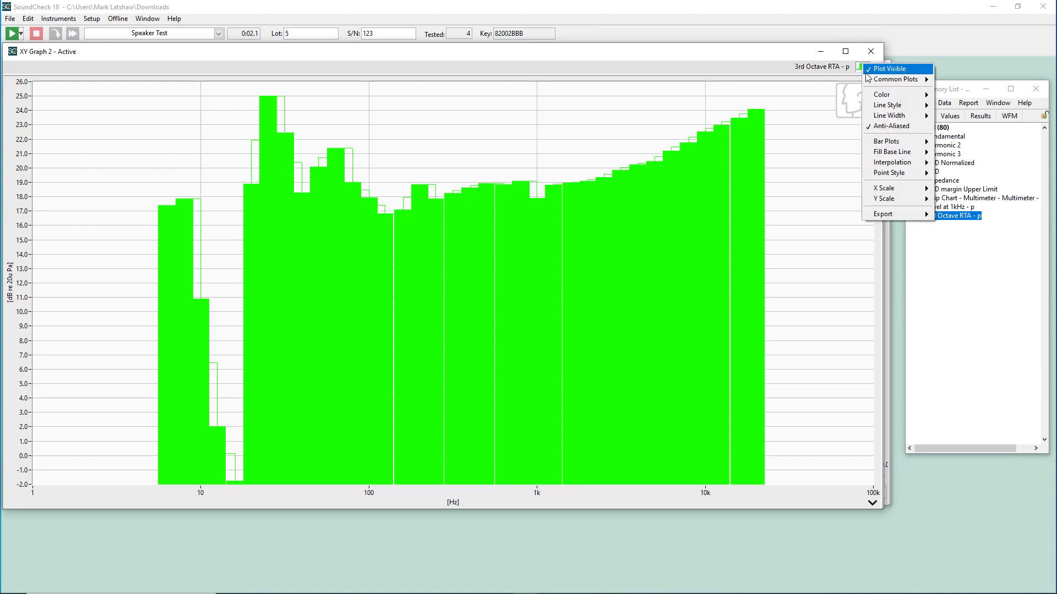
mouse_move(892, 162)
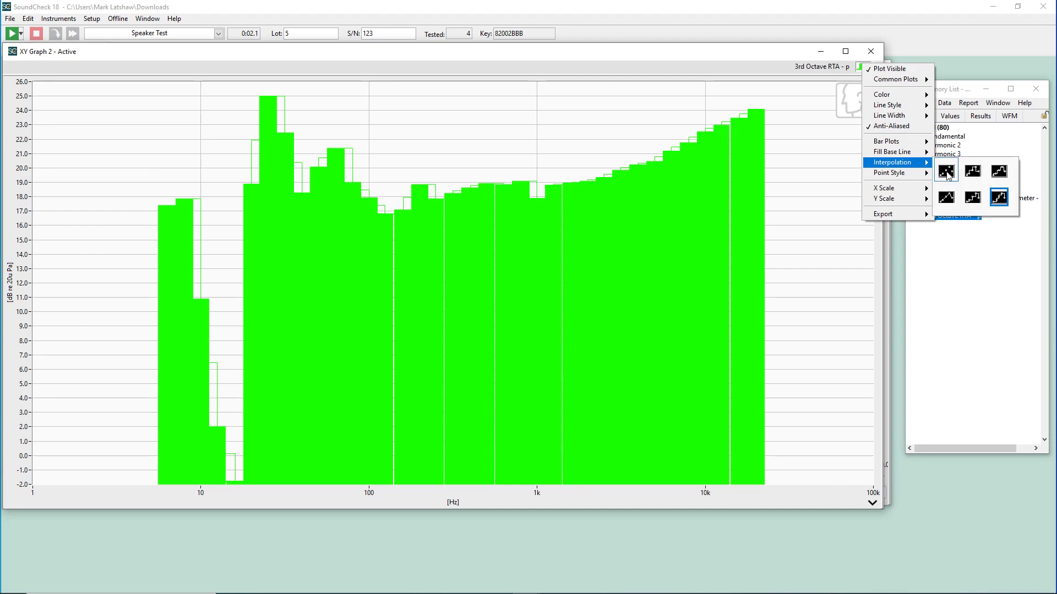
click(997, 173)
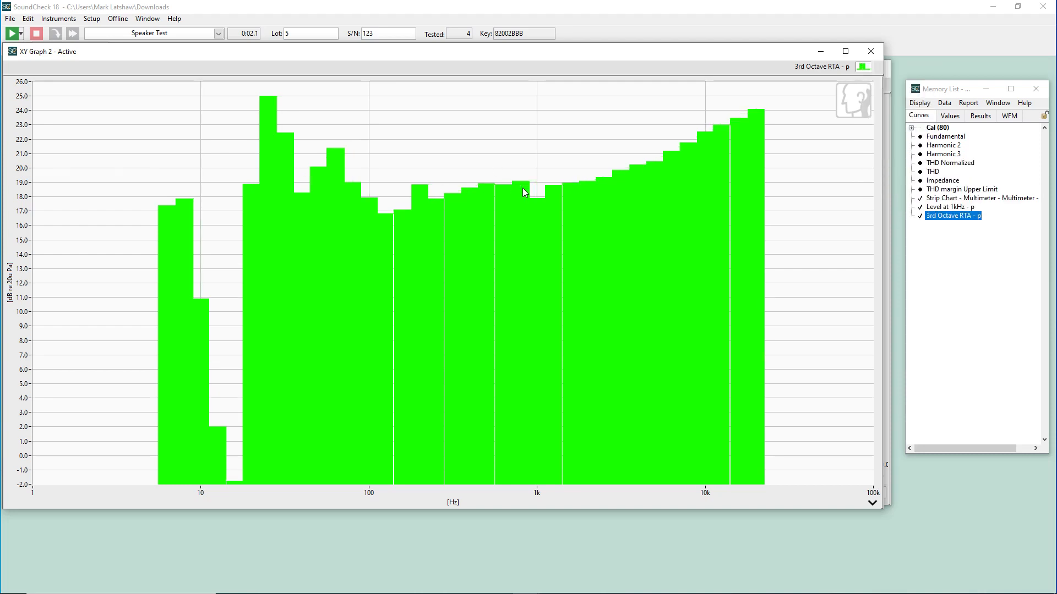
click(868, 52)
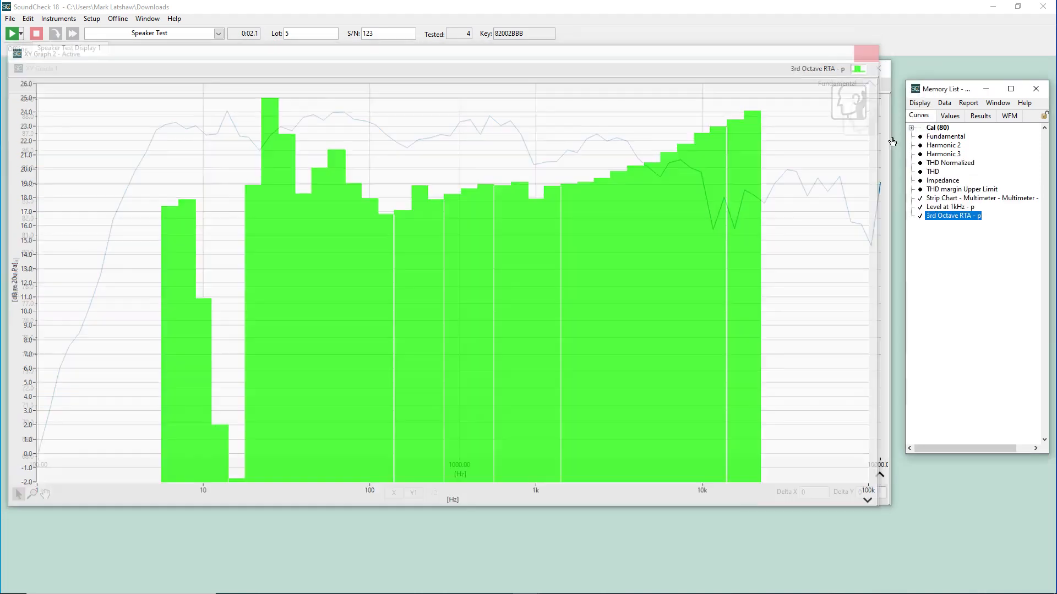
Plot the Fundamental curve as a line with point markers and set its point style to solid squares.
click(873, 87)
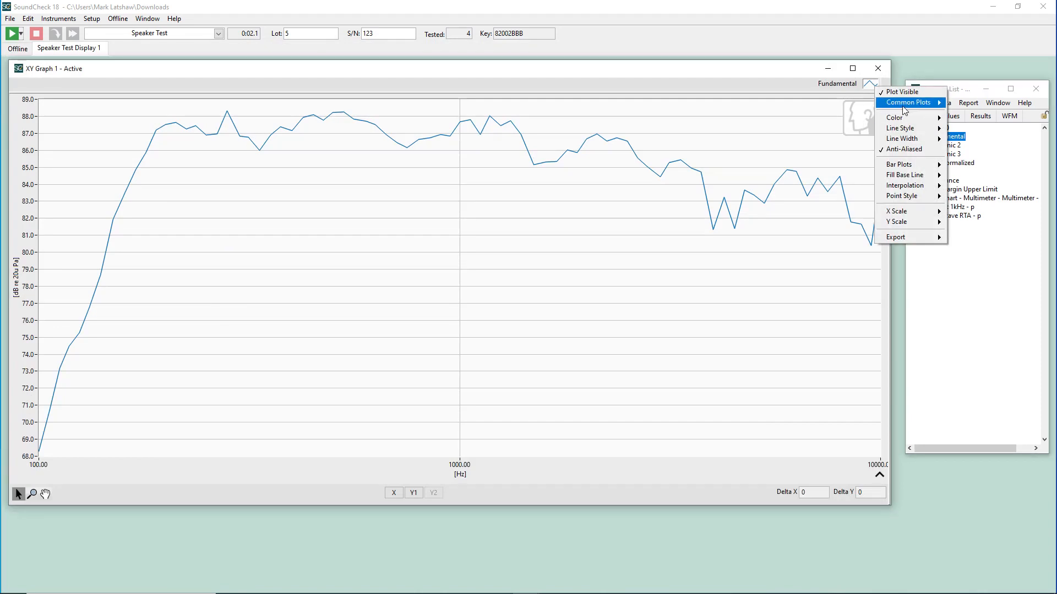
mouse_move(903, 111)
click(1011, 110)
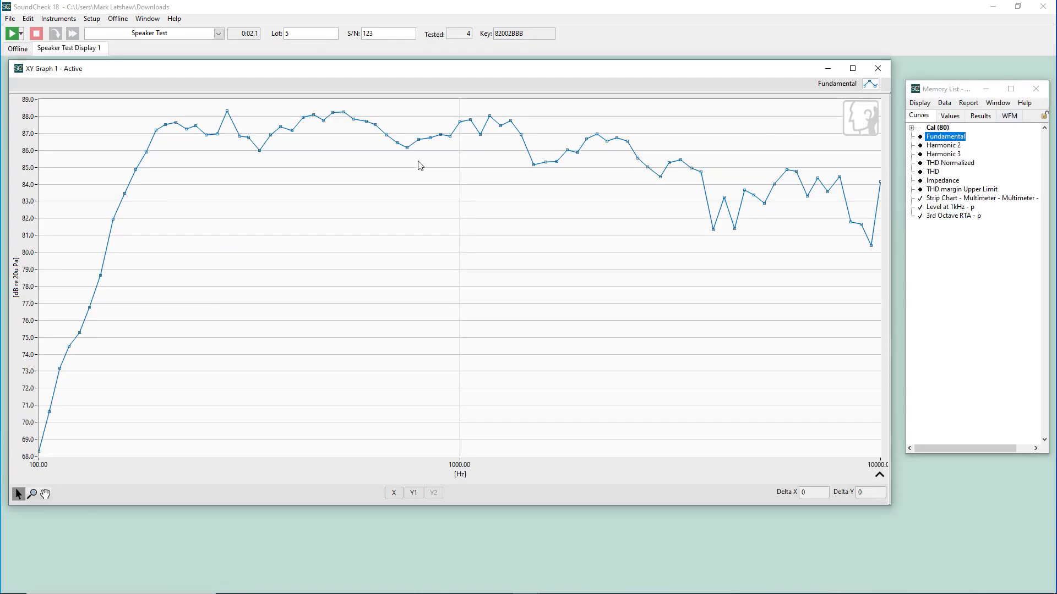
click(870, 84)
mouse_move(905, 194)
click(981, 251)
Remove the Fundamental curve's point markers, and apply the X-shaped point style instead.
click(870, 86)
mouse_move(900, 196)
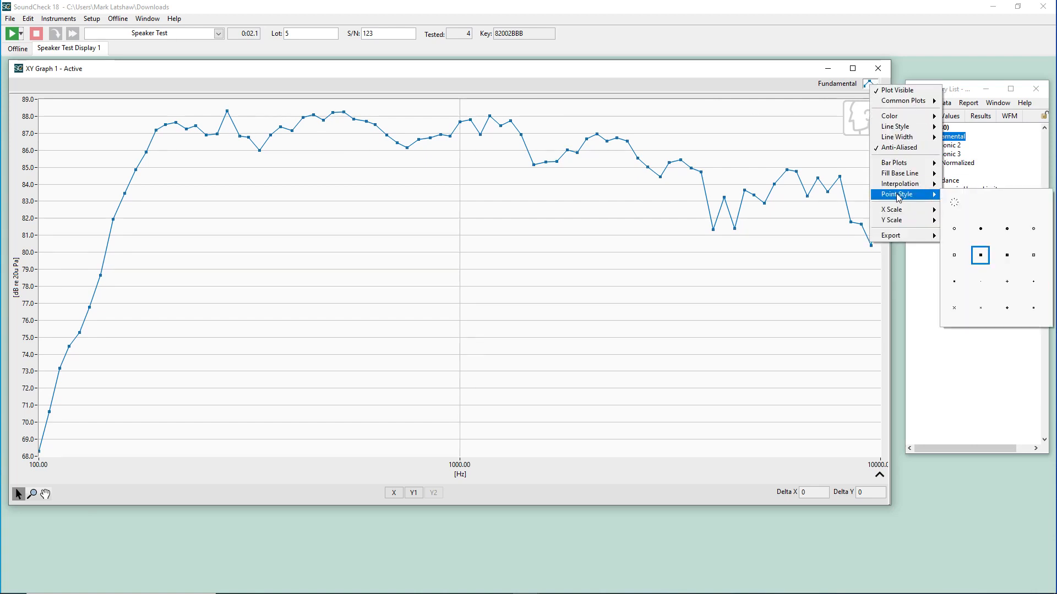
click(954, 202)
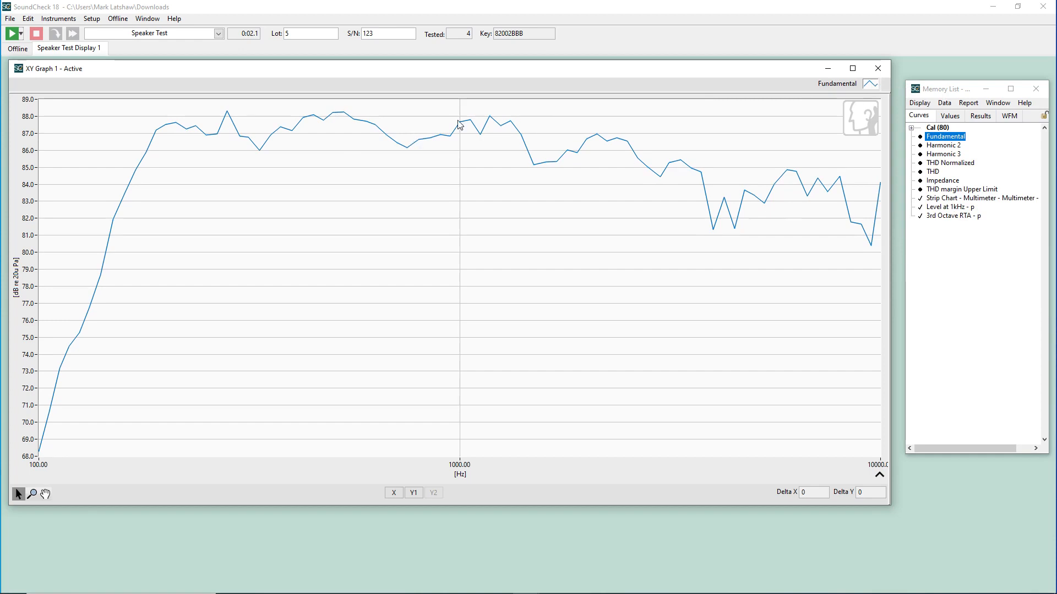
click(869, 84)
mouse_move(912, 196)
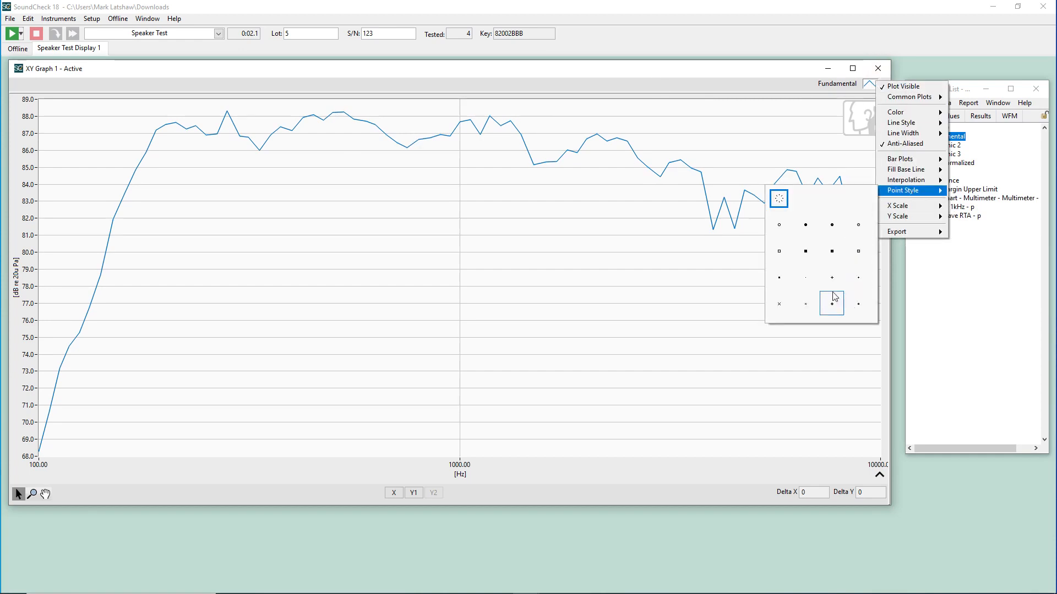
click(779, 304)
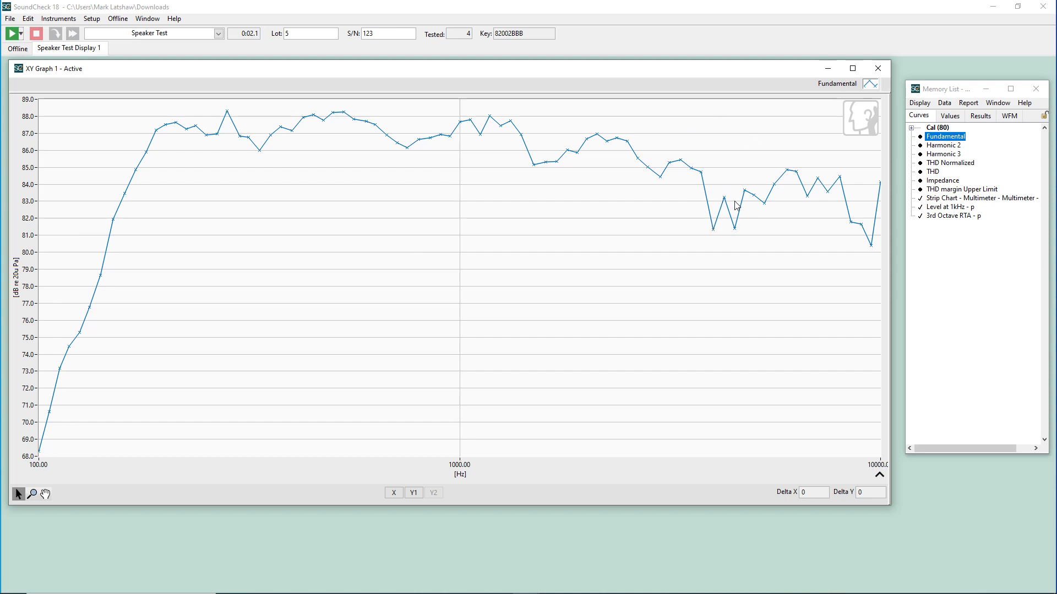
Color the Fundamental curve magenta and set it to the plain line common plot without point markers.
right_click(874, 85)
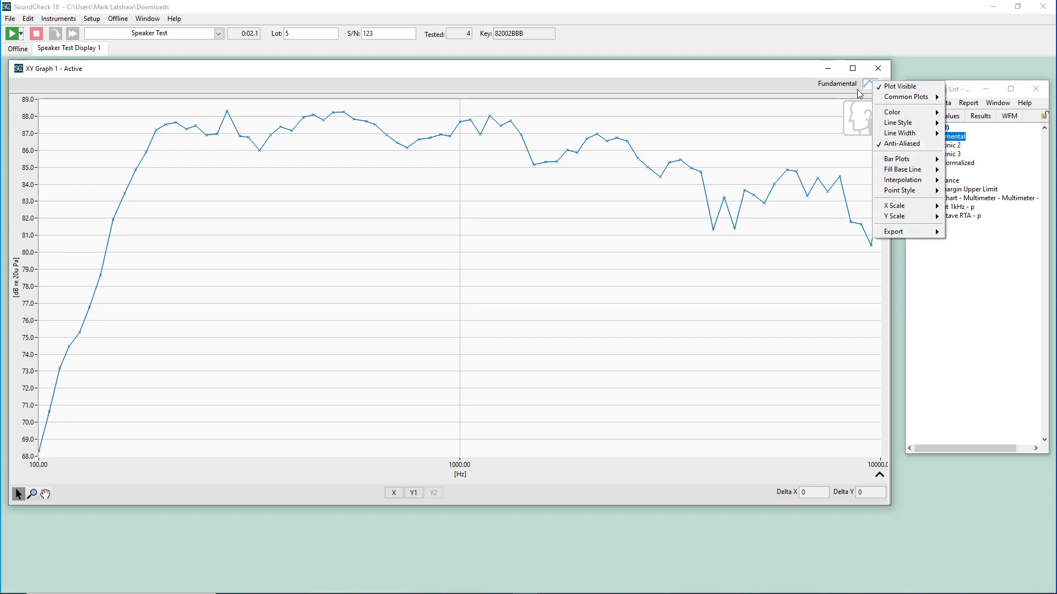
mouse_move(892, 114)
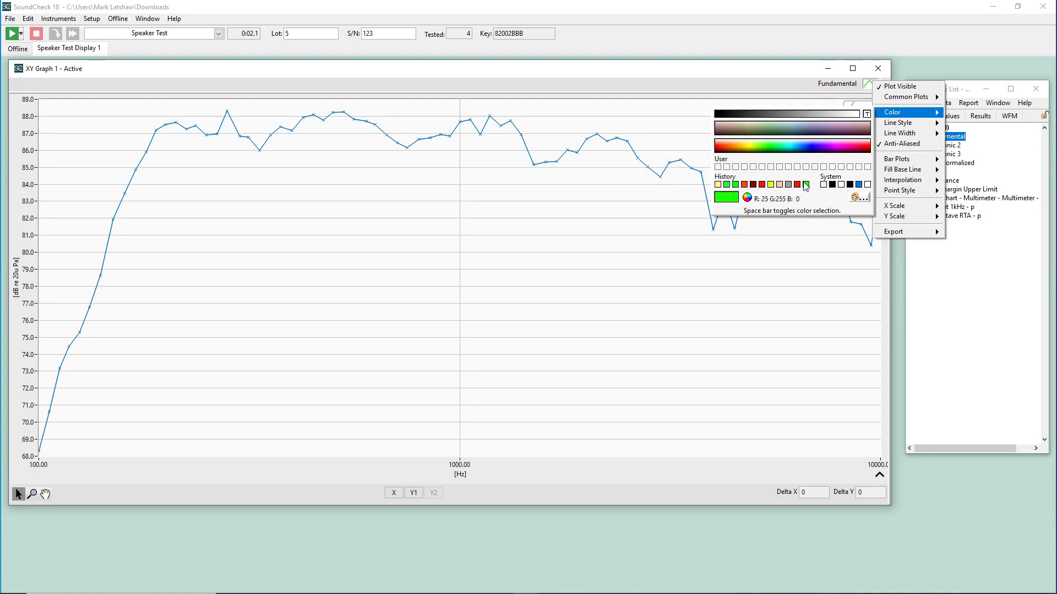
click(852, 146)
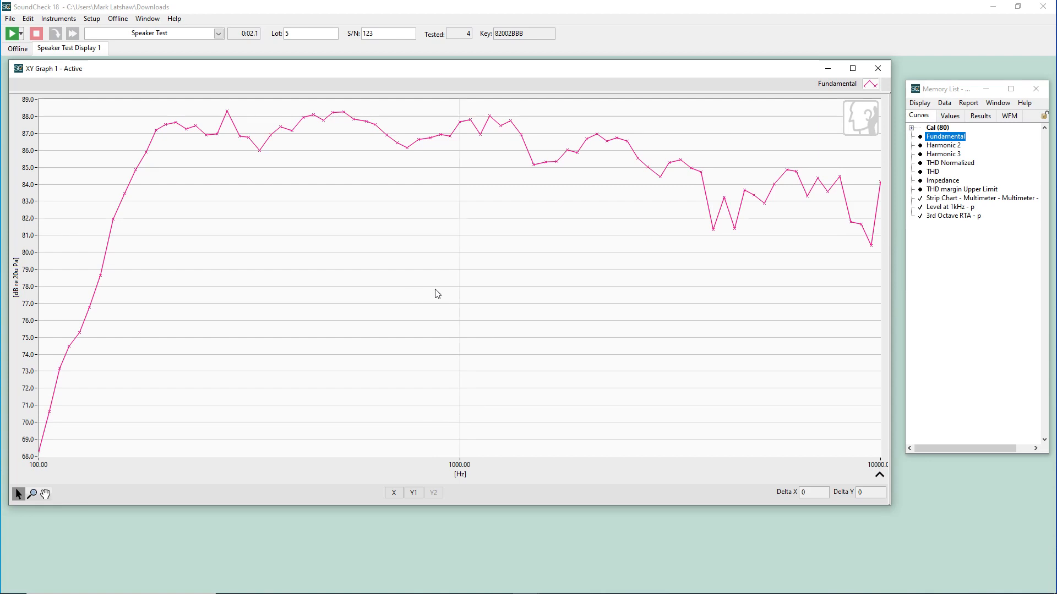
click(875, 84)
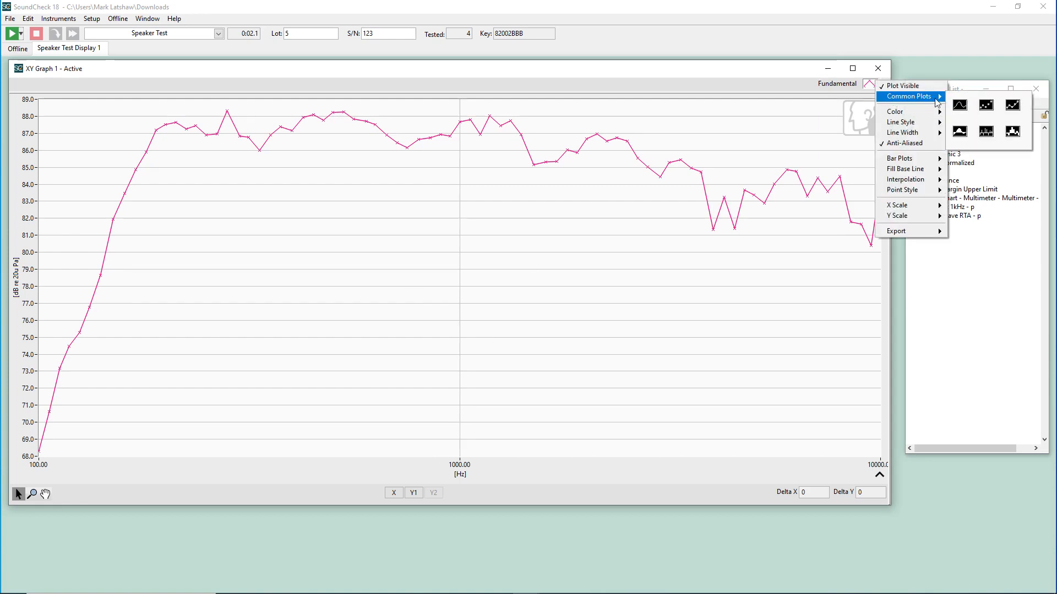
click(958, 106)
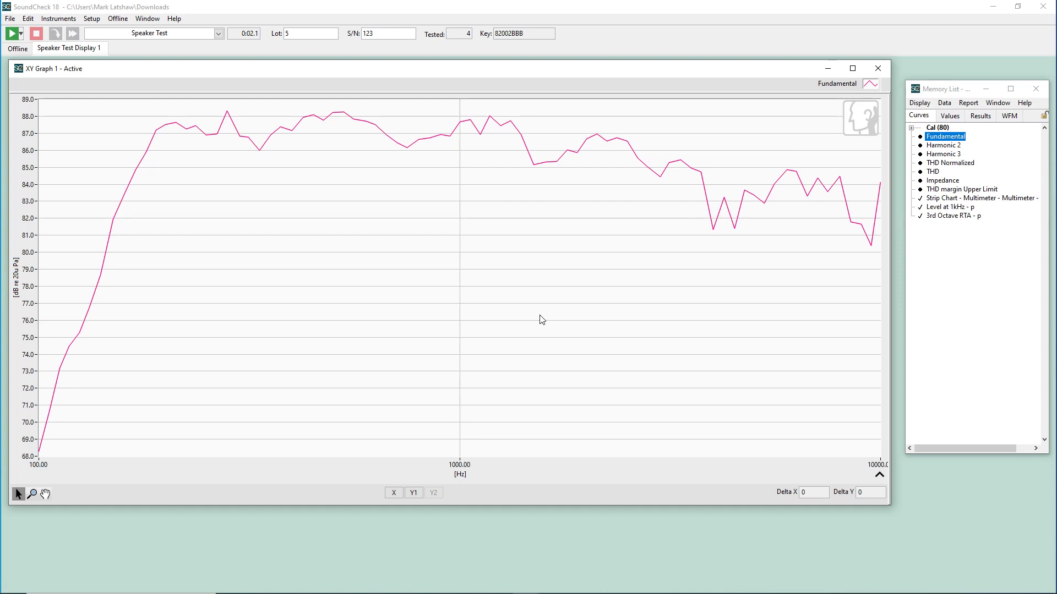
Copy the XY Graph 1 image, switch to Paint and paste it onto the canvas, and minimize Paint.
right_click(407, 249)
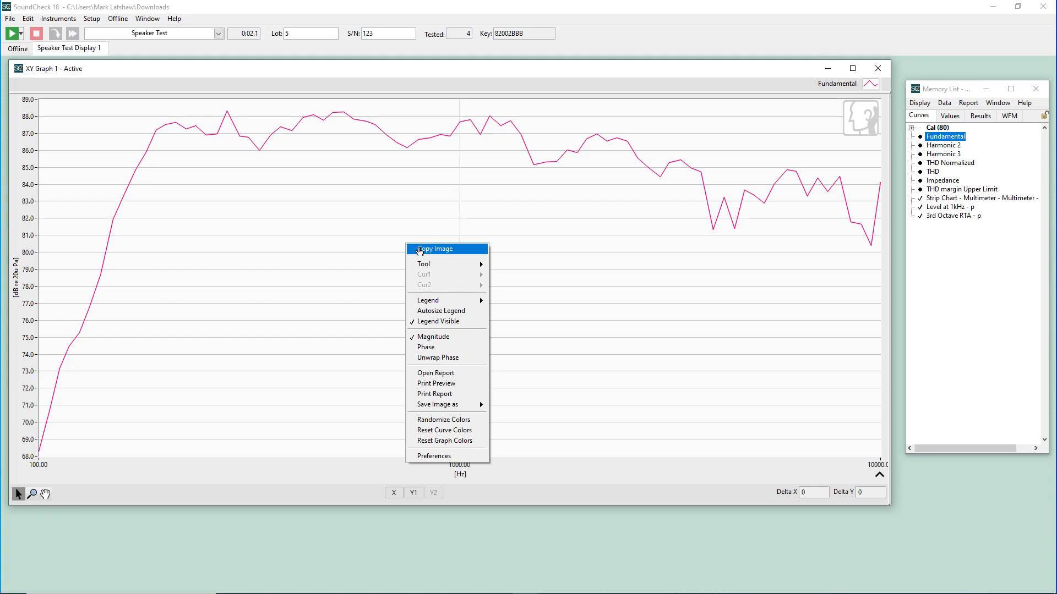
click(422, 250)
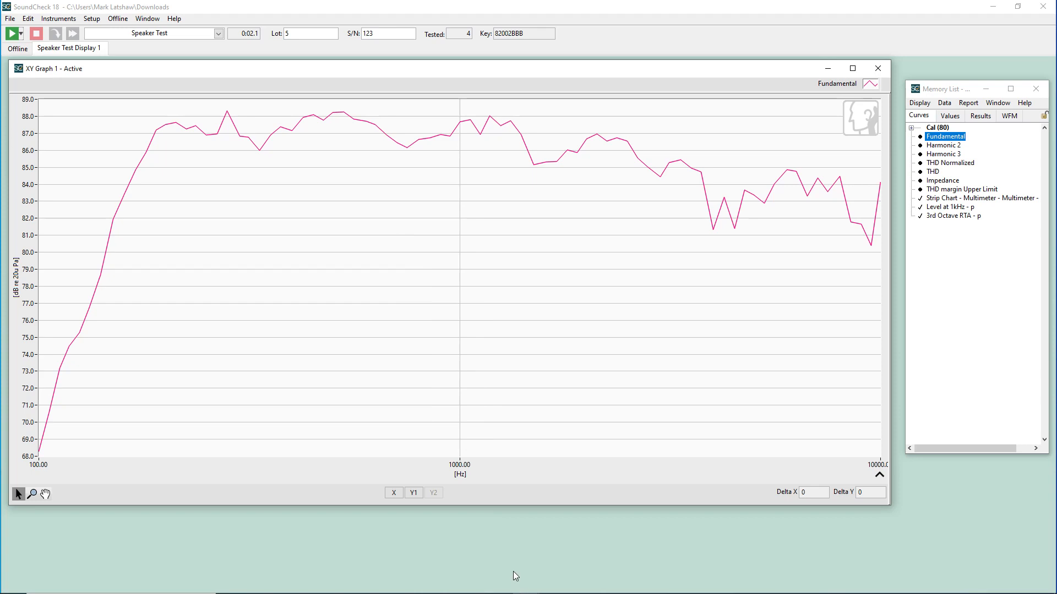
key(alt+Tab)
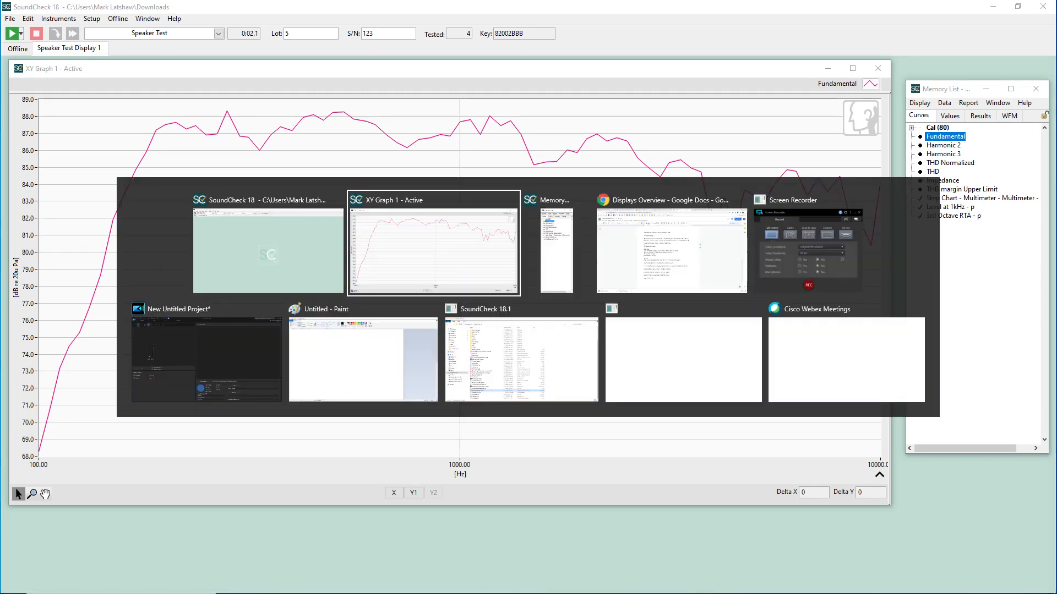
click(414, 351)
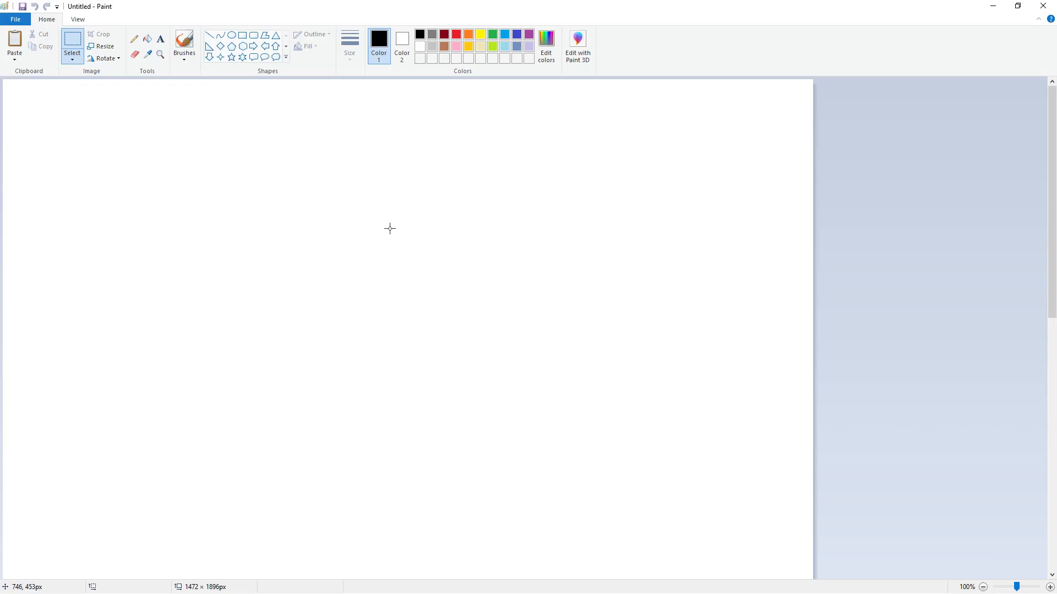
key(ctrl+v)
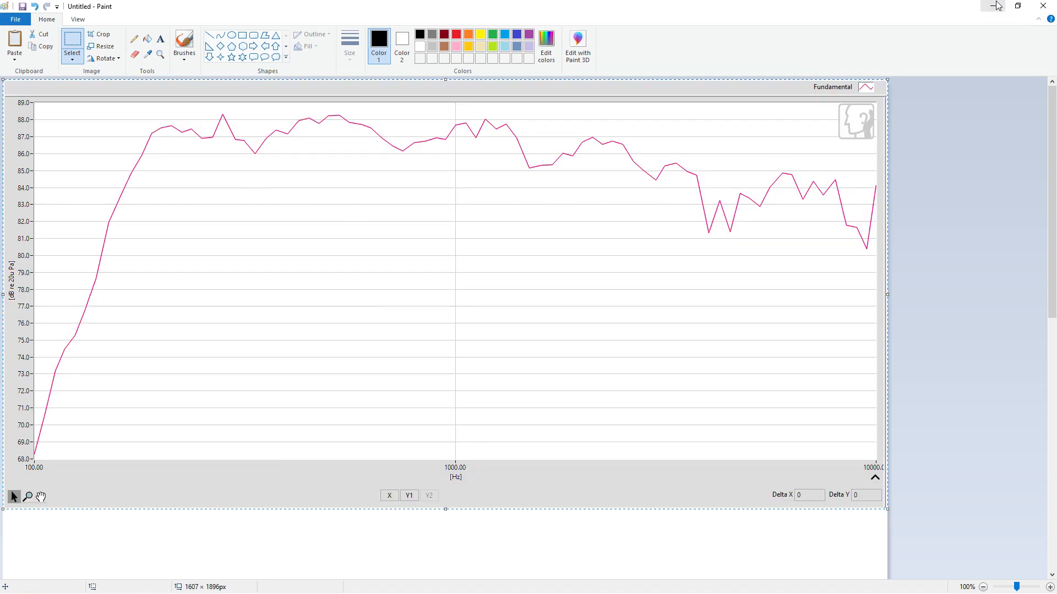
click(992, 6)
Drop cursor 1 on the Fundamental curve just below 1000 Hz and move it to the 800 Hz point.
right_click(361, 181)
mouse_move(407, 205)
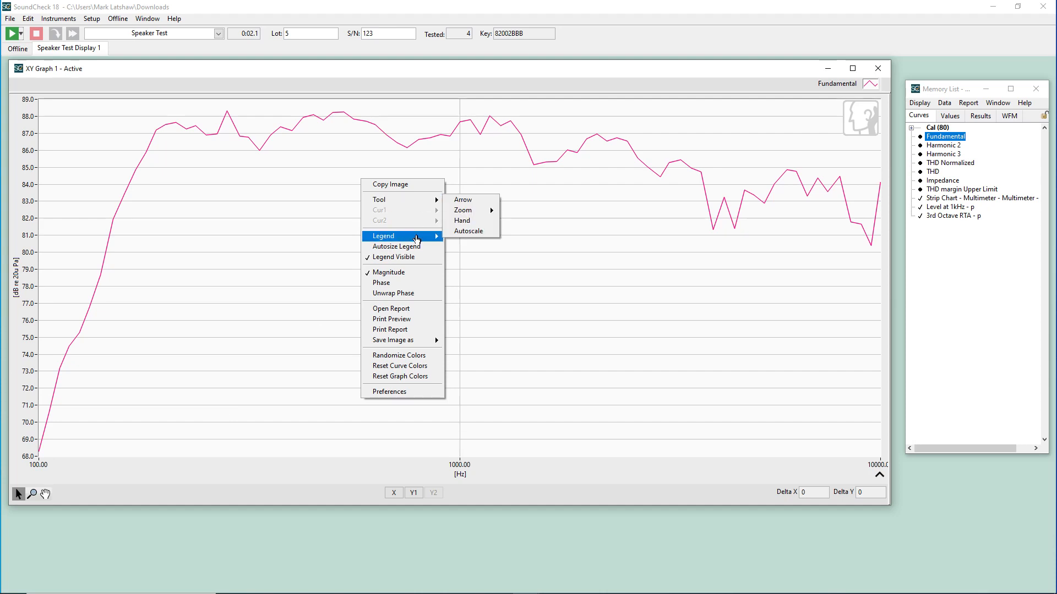
mouse_move(417, 238)
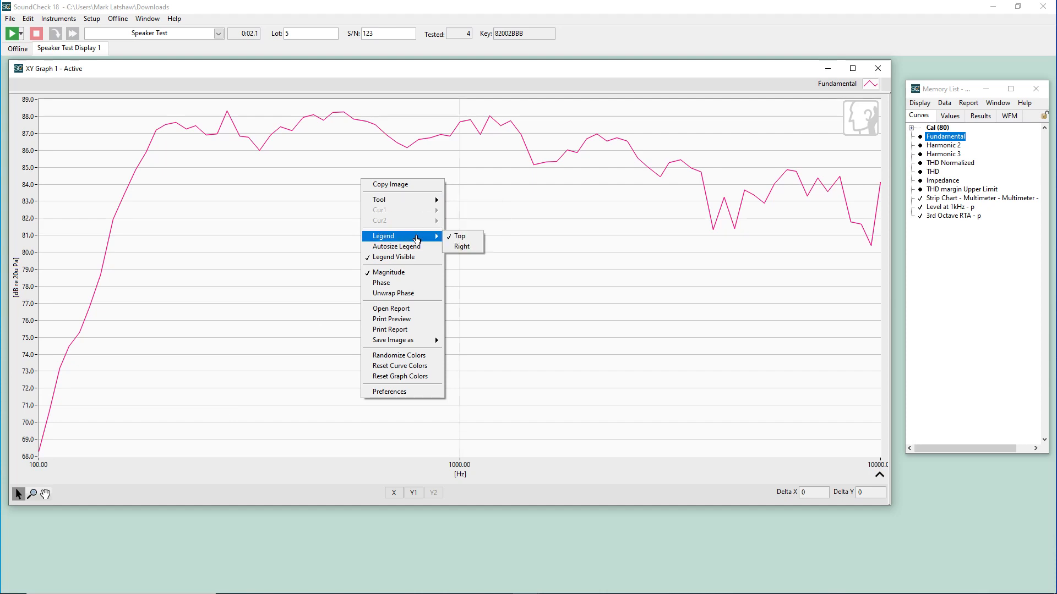
click(18, 494)
right_click(438, 137)
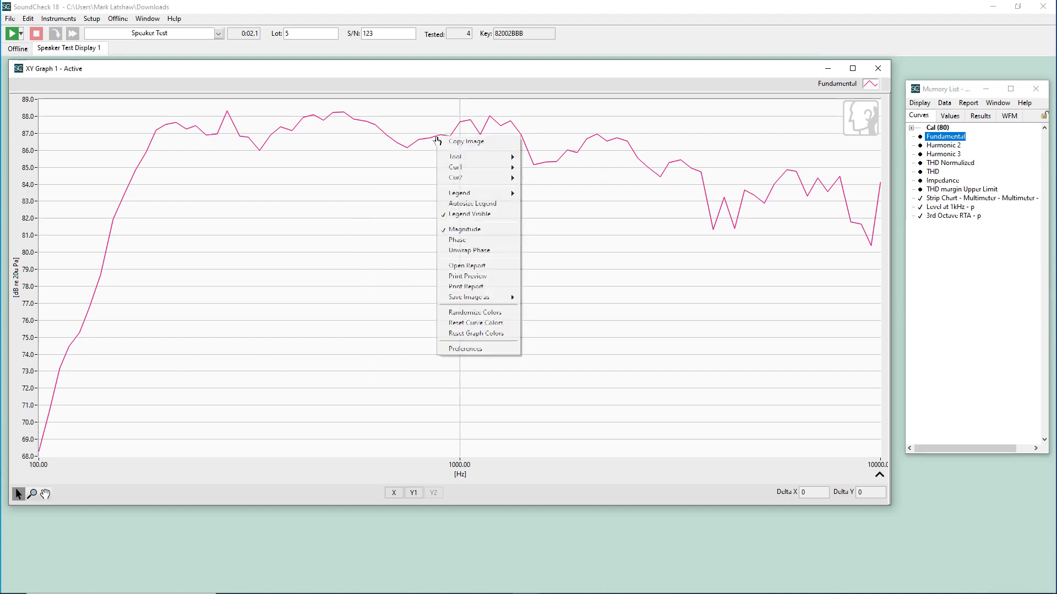
mouse_move(464, 172)
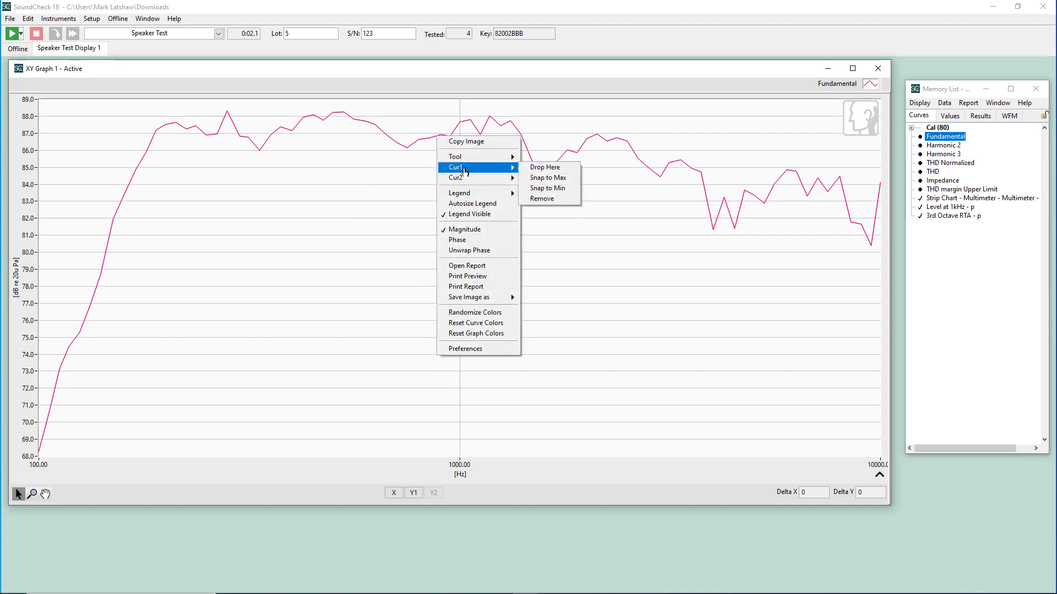
click(564, 172)
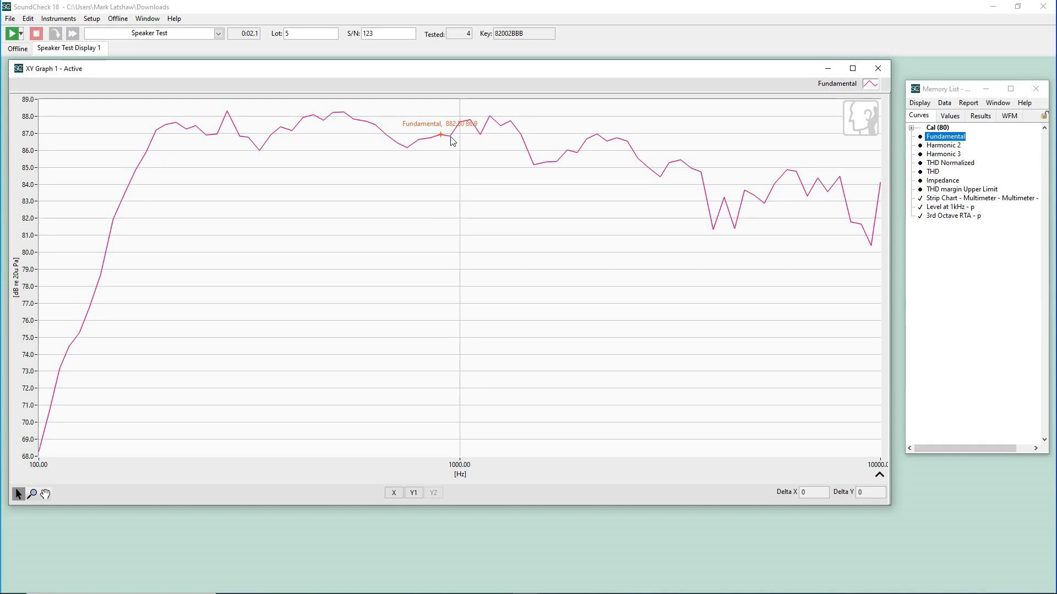
mouse_move(442, 136)
mouse_down()
mouse_move(401, 140)
mouse_move(390, 130)
mouse_move(408, 149)
mouse_move(431, 141)
mouse_move(417, 146)
mouse_up()
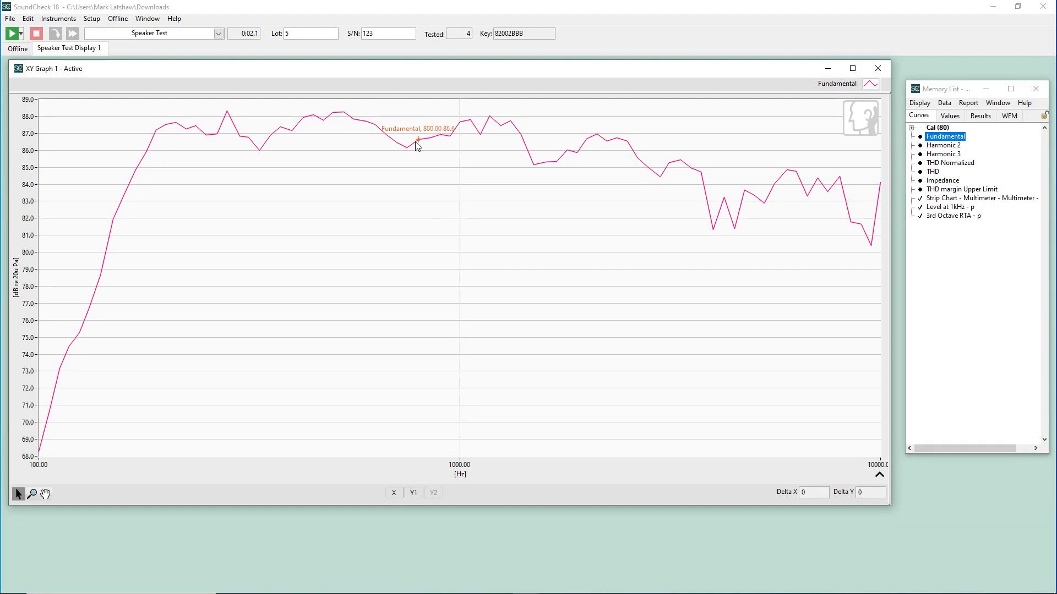
Place cursor 2 on the Fundamental curve by snapping it to the maximum.
right_click(525, 144)
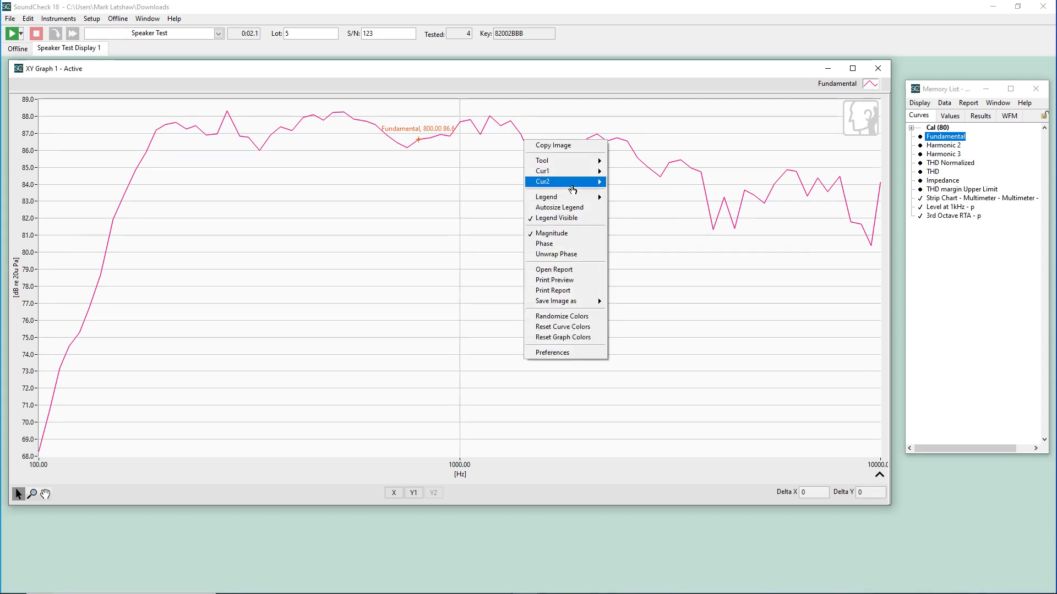
mouse_move(573, 183)
click(650, 192)
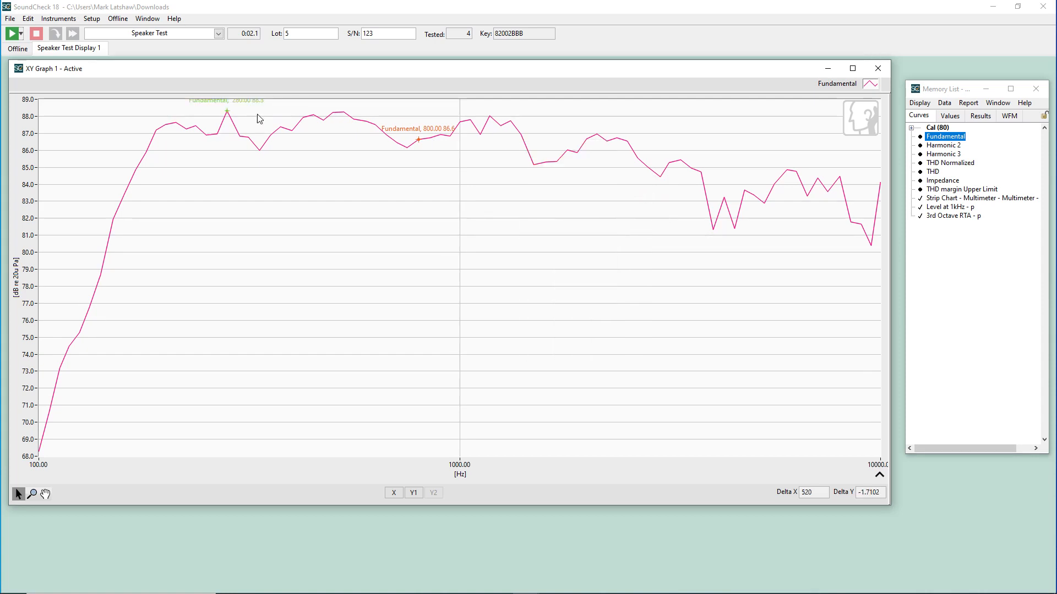
Set the Y axis maximum to 95, and move cursor 1 to the curve's 1180 Hz peak and on to its low-frequency end.
right_click(26, 101)
key(Escape)
double_click(28, 100)
text(95)
key(Return)
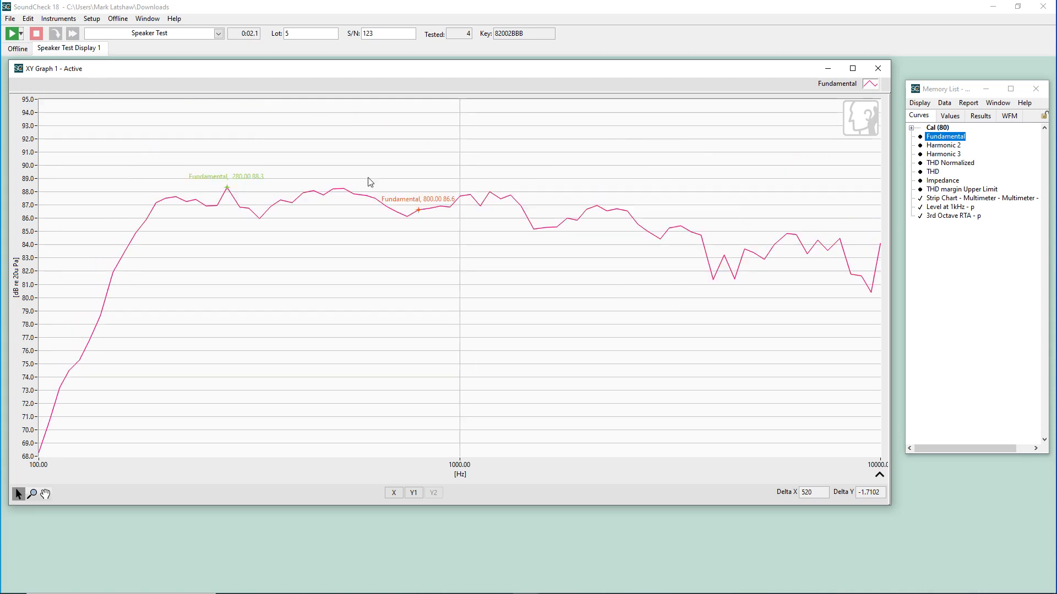
drag(422, 214, 492, 200)
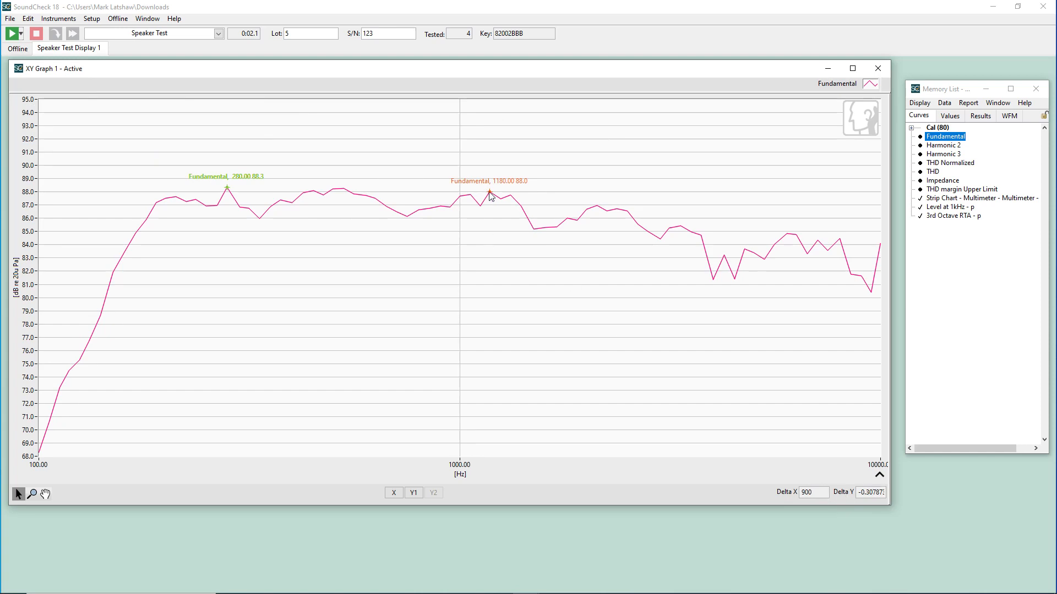
drag(492, 197, 62, 356)
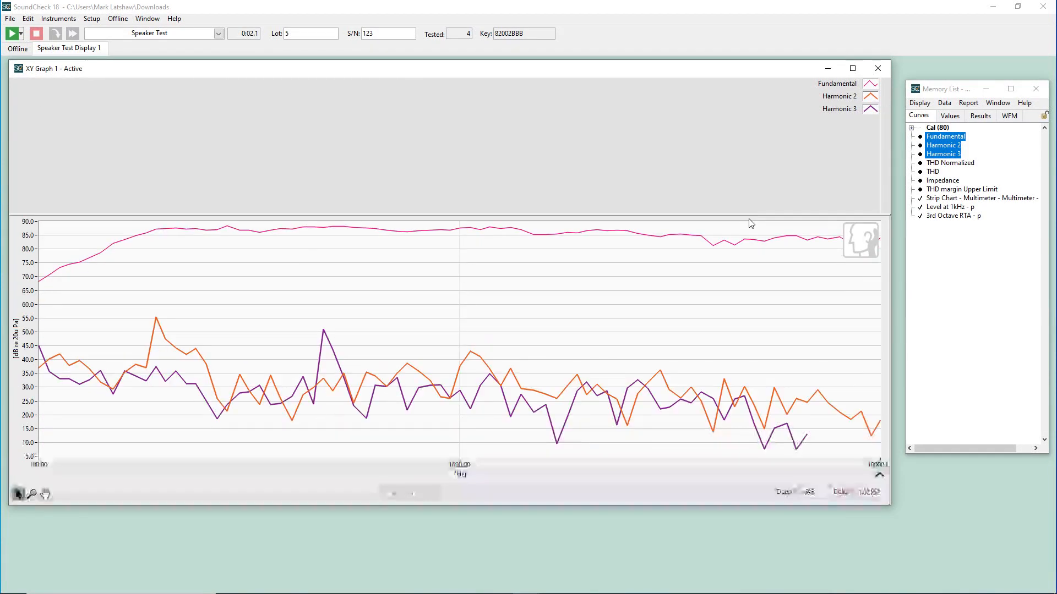
Shrink the legend area to fit its three curve entries, and set the legend position to Right.
drag(751, 215, 773, 123)
right_click(483, 214)
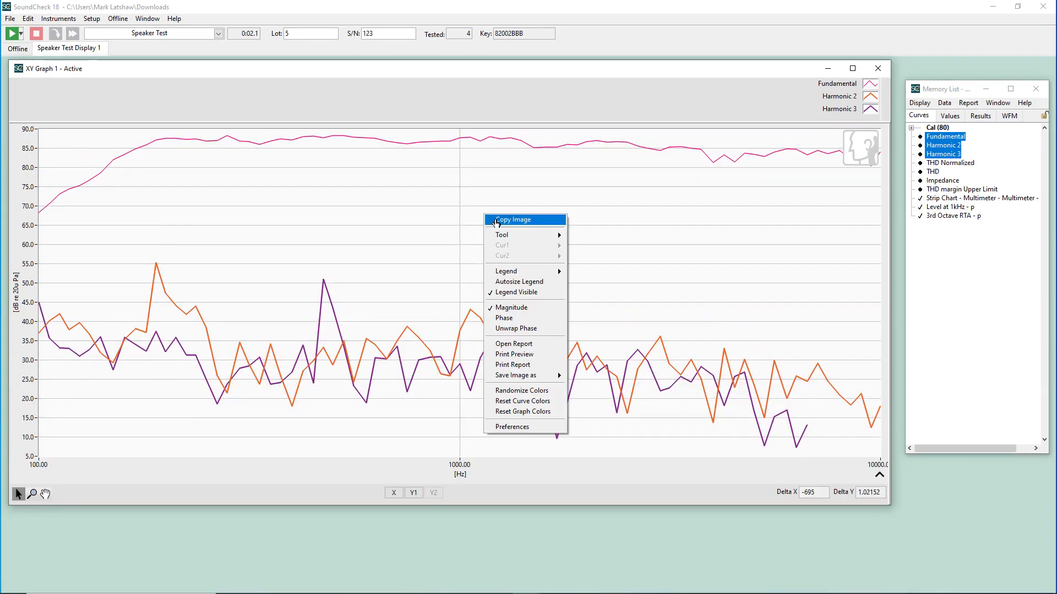
mouse_move(531, 274)
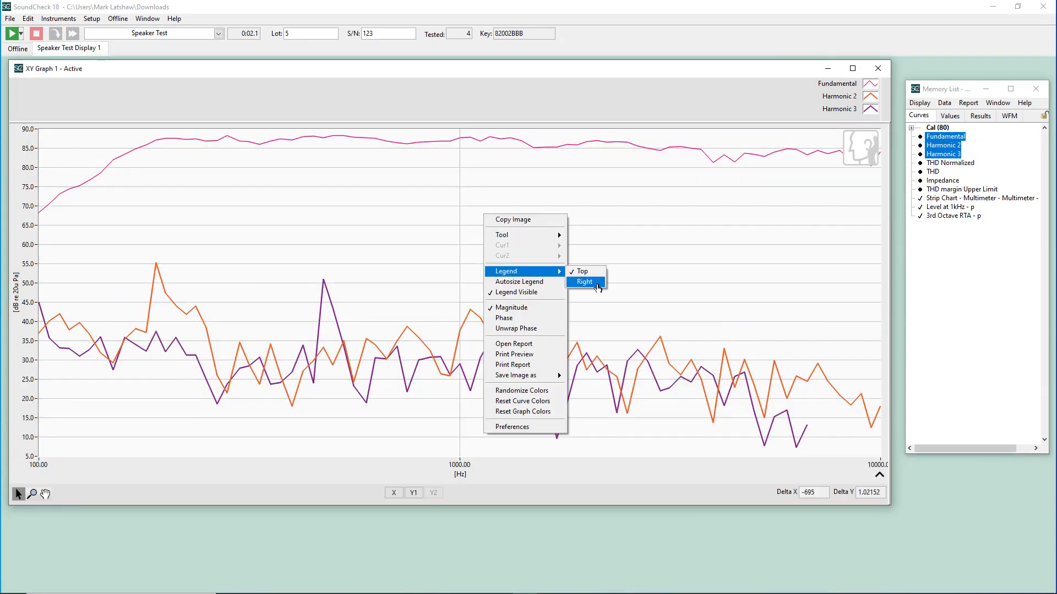
click(597, 284)
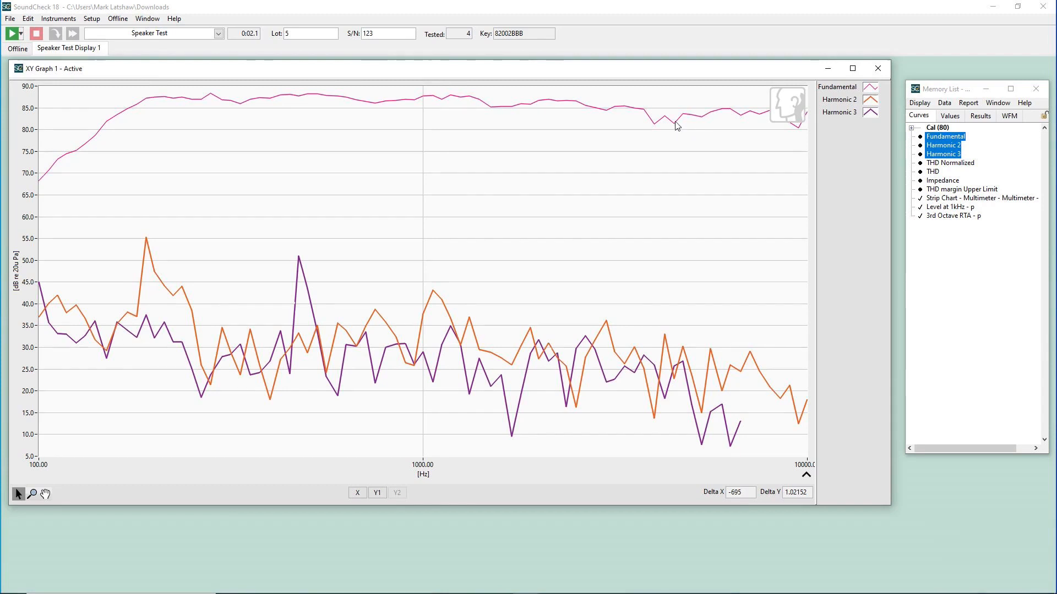
Turn legend autosizing on and off again, and manually widen the legend area to over a third of the graph window.
right_click(548, 203)
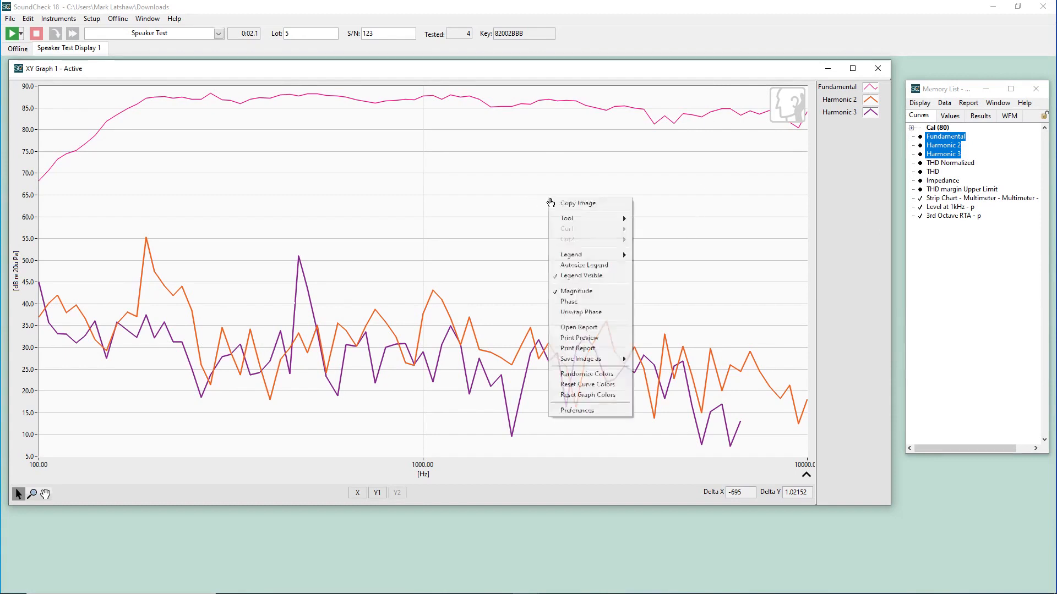
click(598, 266)
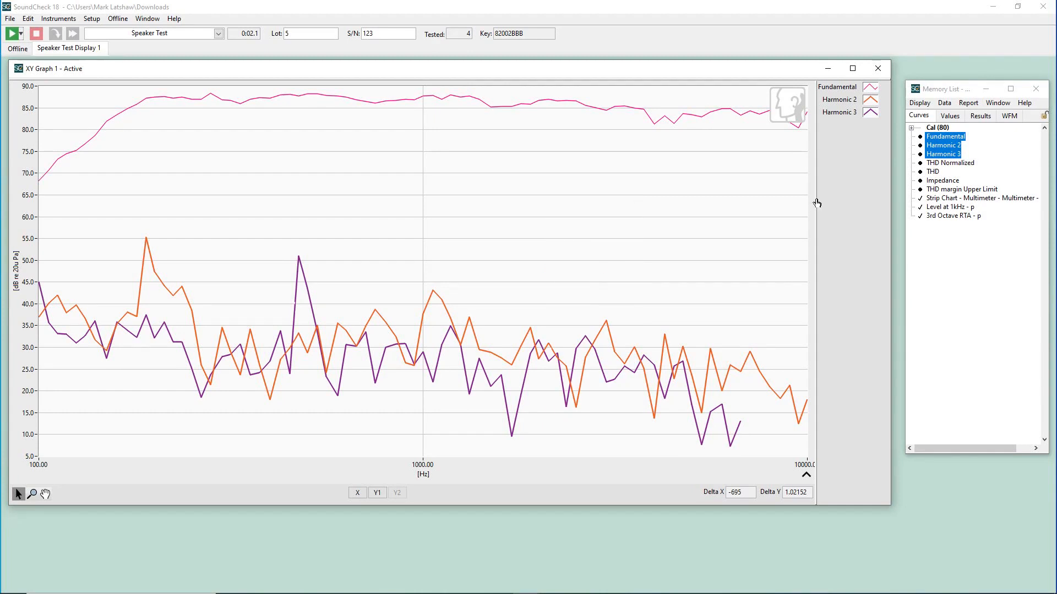
right_click(710, 184)
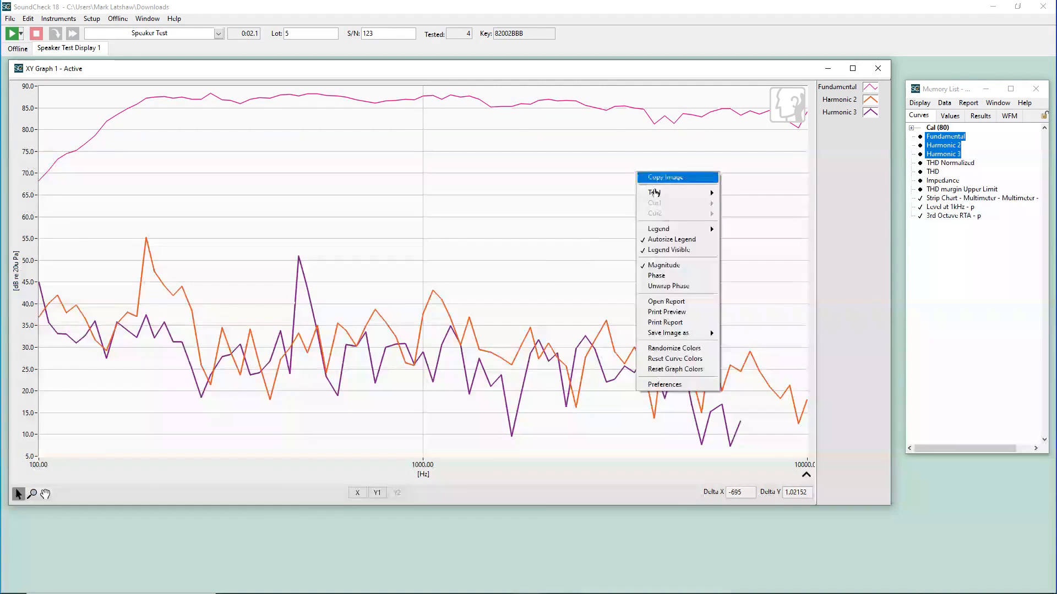
click(710, 245)
drag(816, 212, 562, 201)
Enable Autosize Legend and add the THD Normalized curve to the graph.
right_click(369, 182)
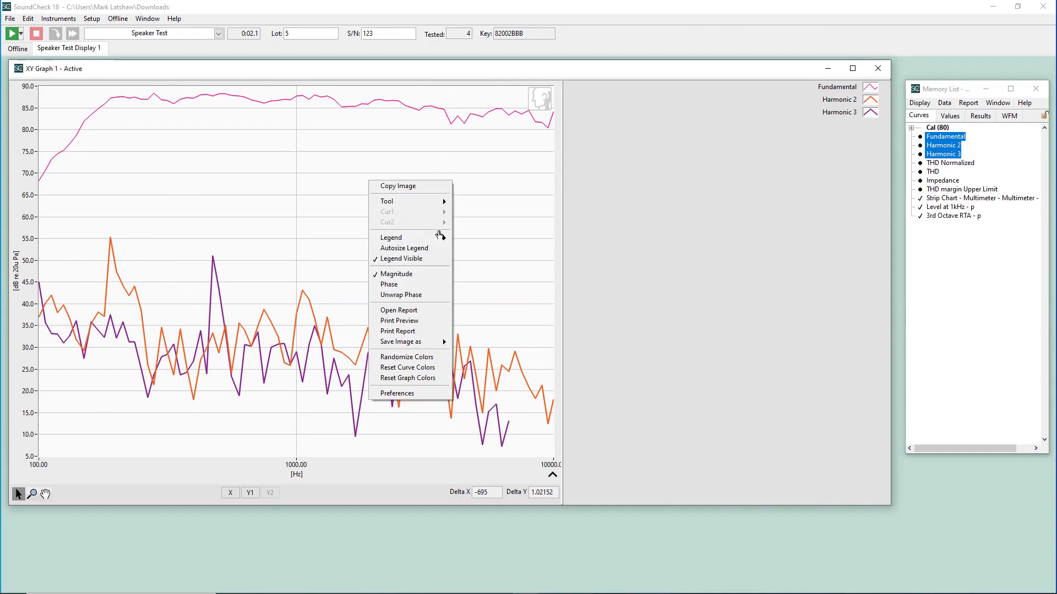
click(431, 249)
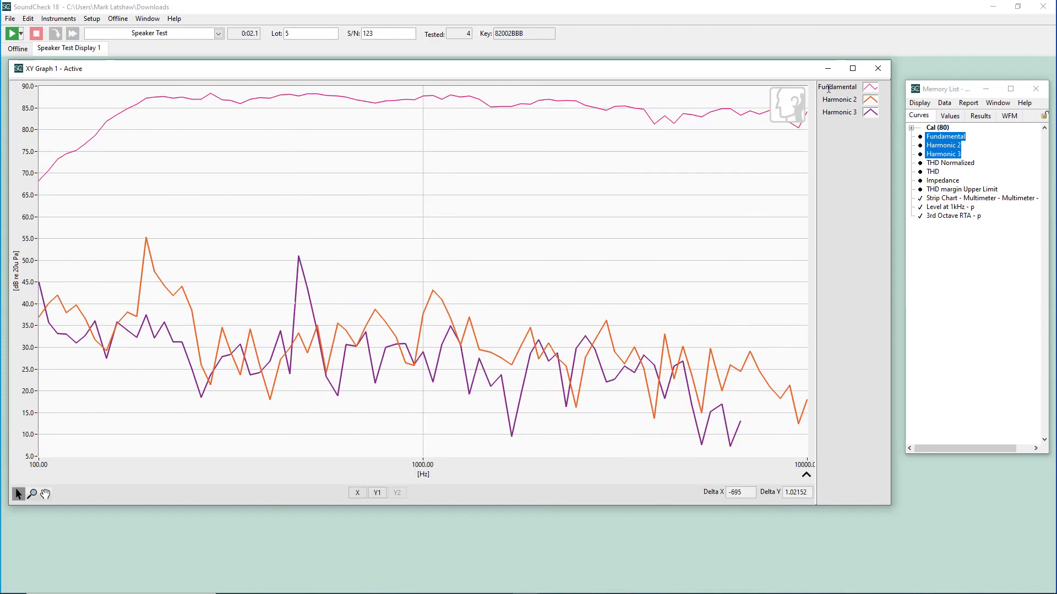
click(942, 164)
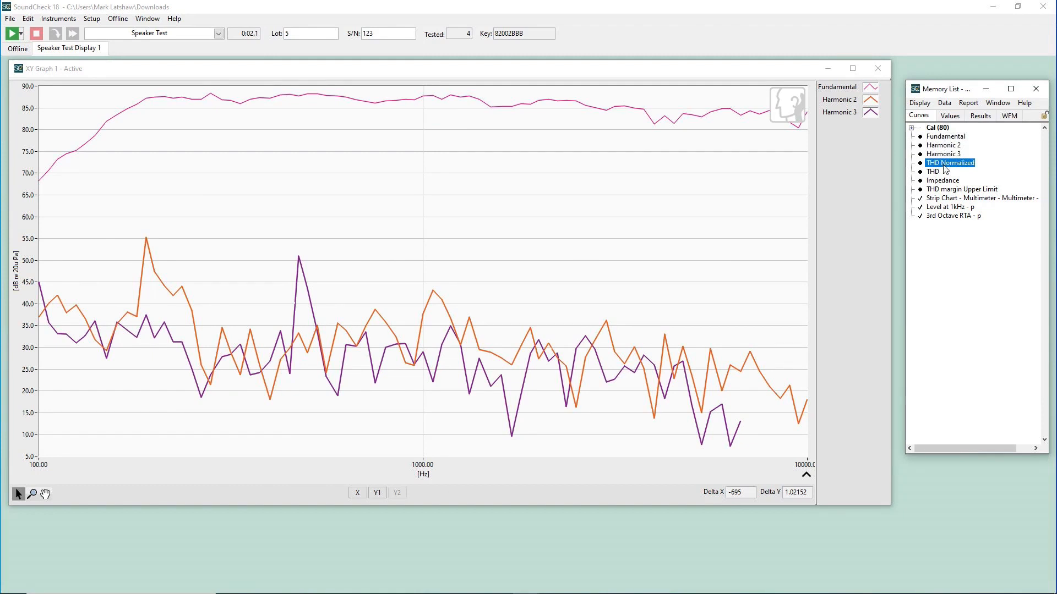
drag(943, 165, 761, 173)
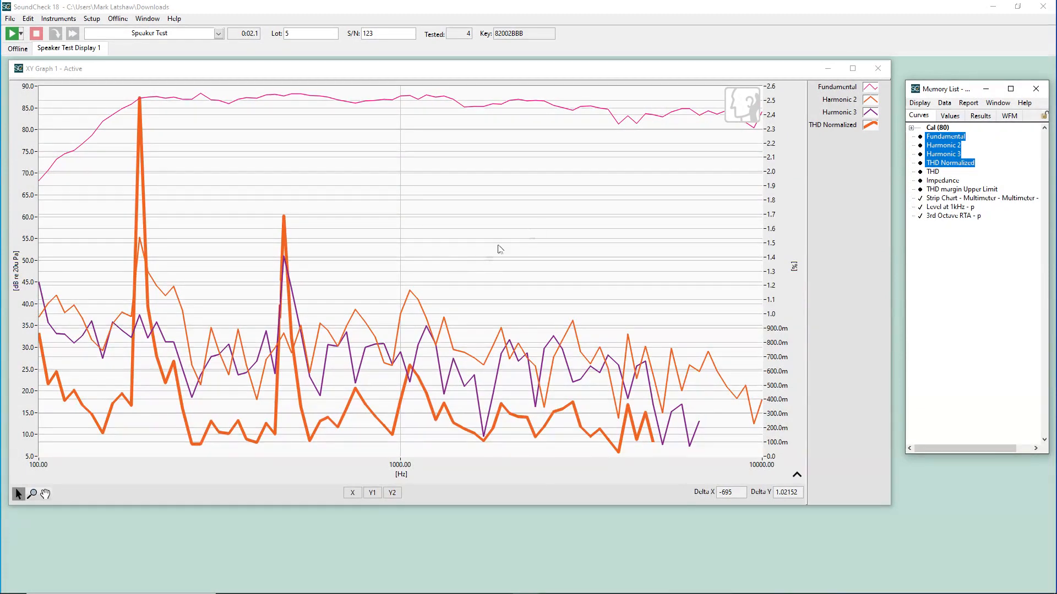
Hide the graph legend and remove the THD Normalized curve from the graph.
right_click(558, 203)
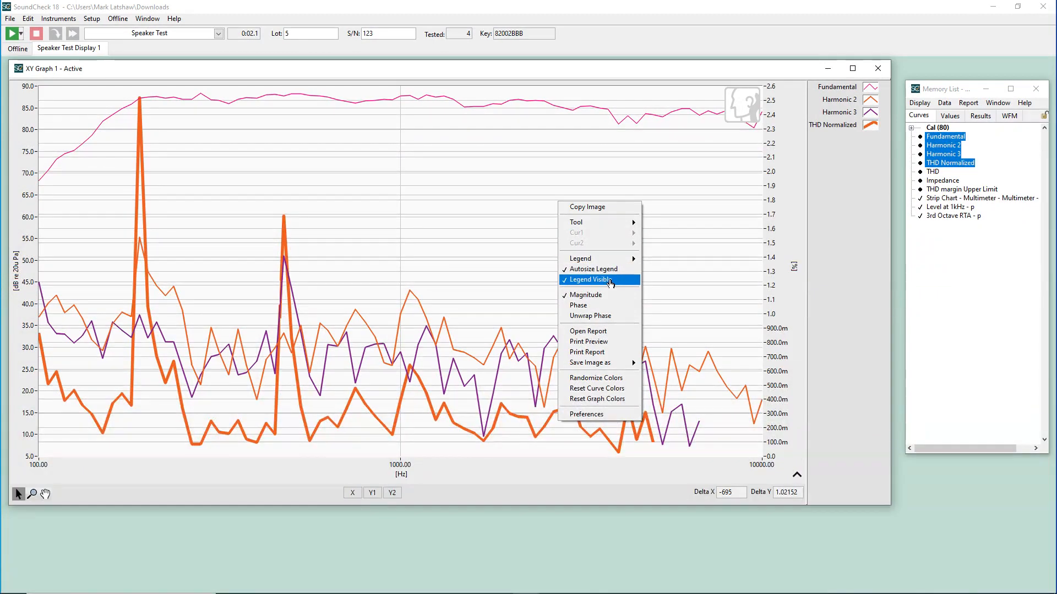
click(606, 279)
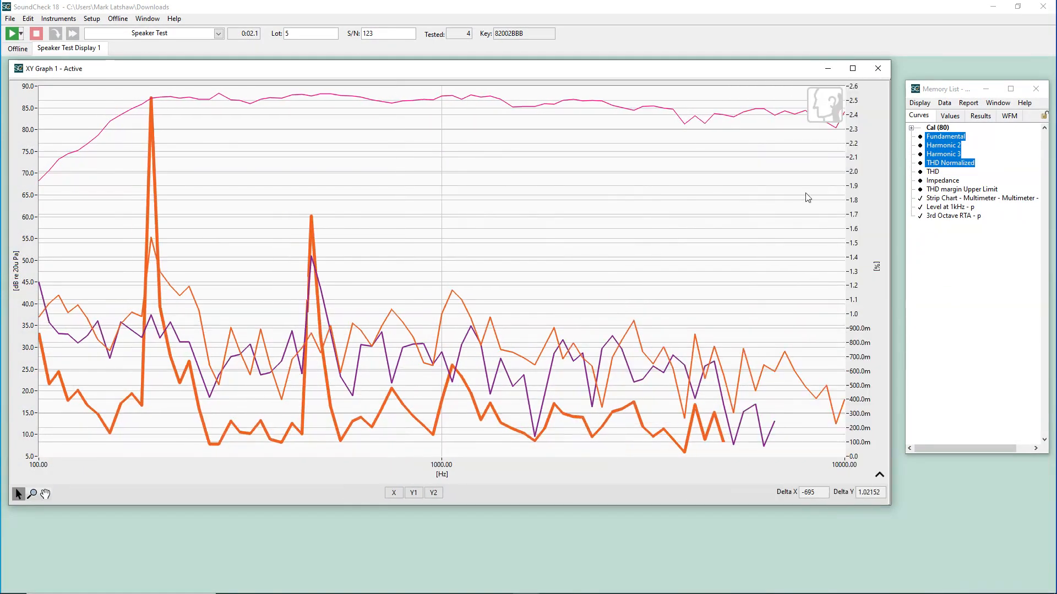
double_click(957, 166)
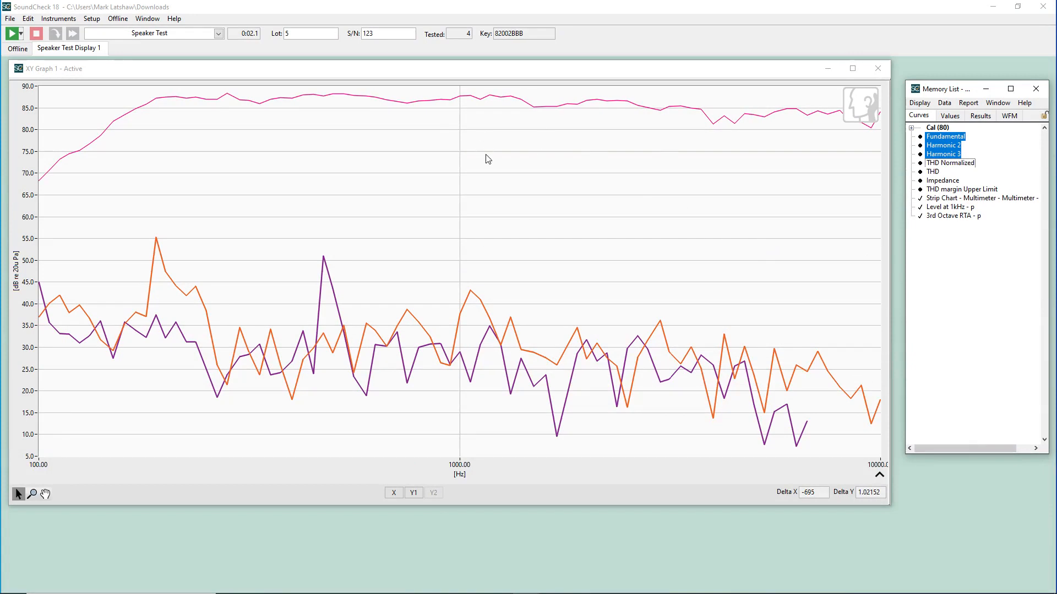
Display the Fundamental curve's data in a new table, and move the table window over the graph.
right_click(646, 144)
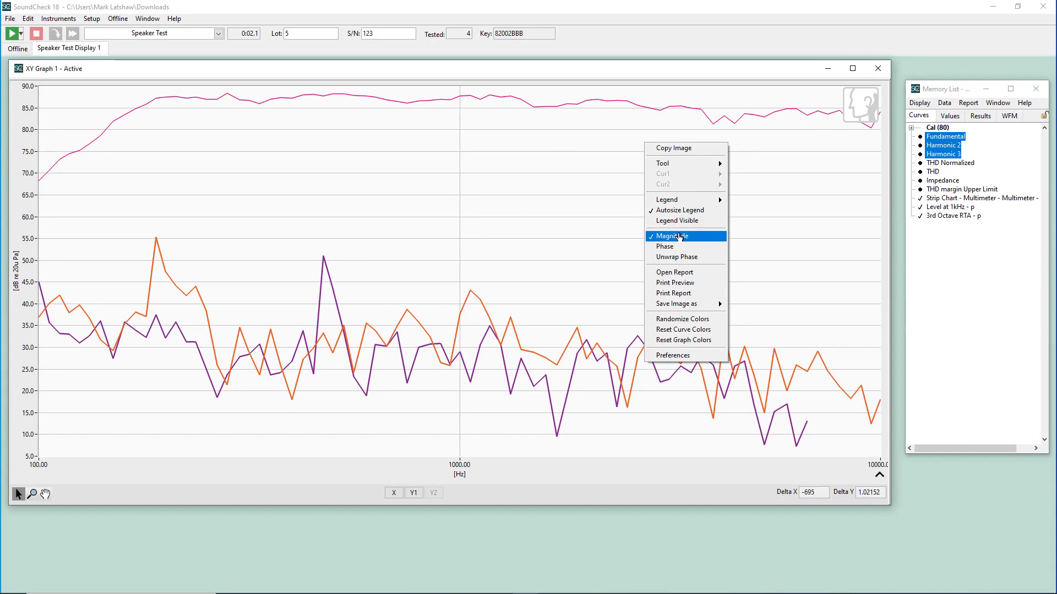
click(944, 137)
right_click(944, 137)
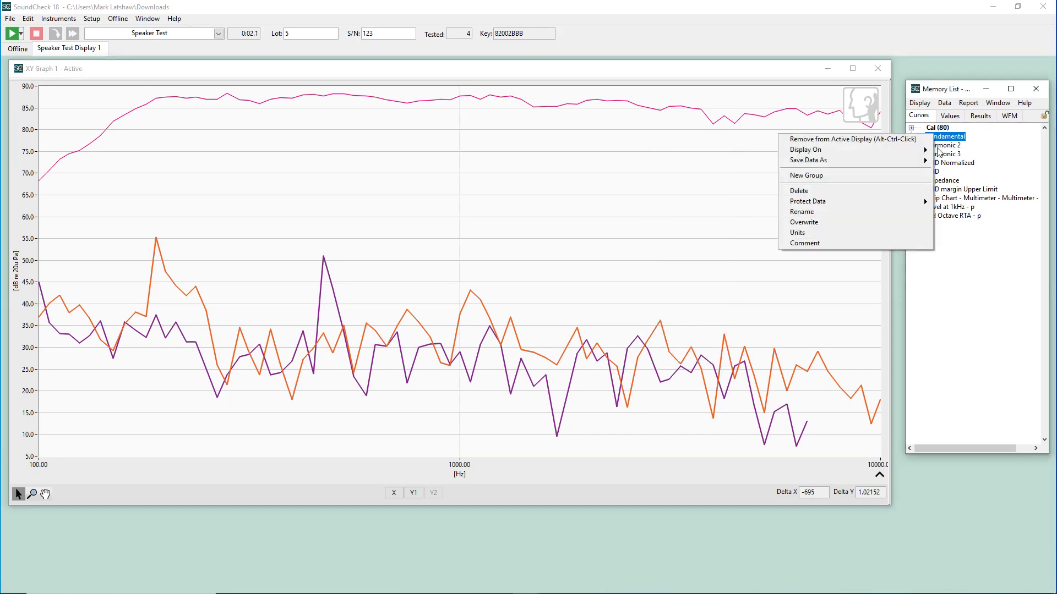
mouse_move(858, 149)
click(969, 177)
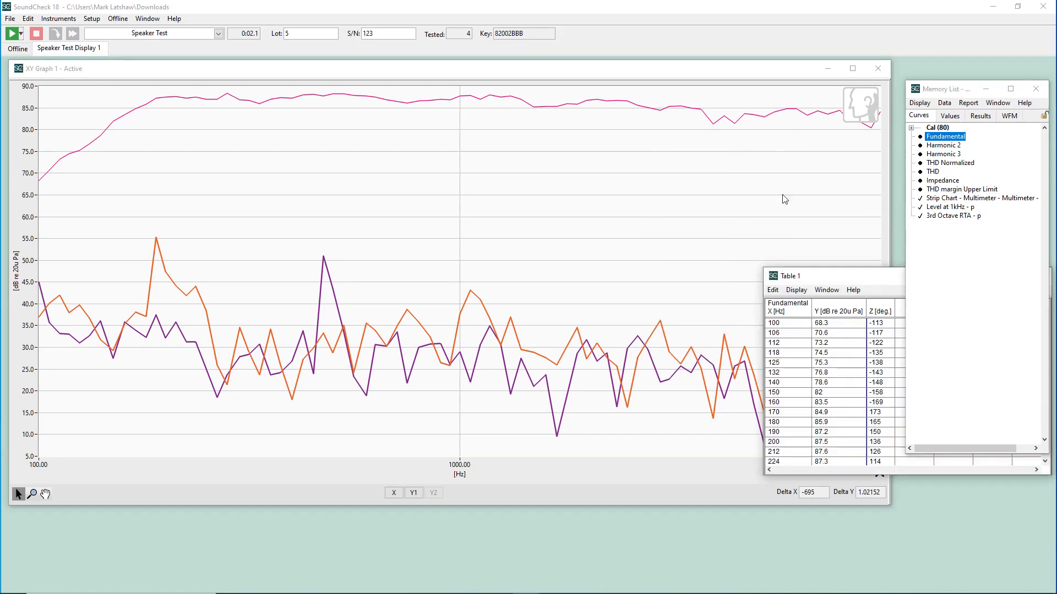
drag(818, 279, 577, 155)
Examine the Fundamental table's X, Y and Z values in the 100 Hz row, and close the table.
double_click(554, 199)
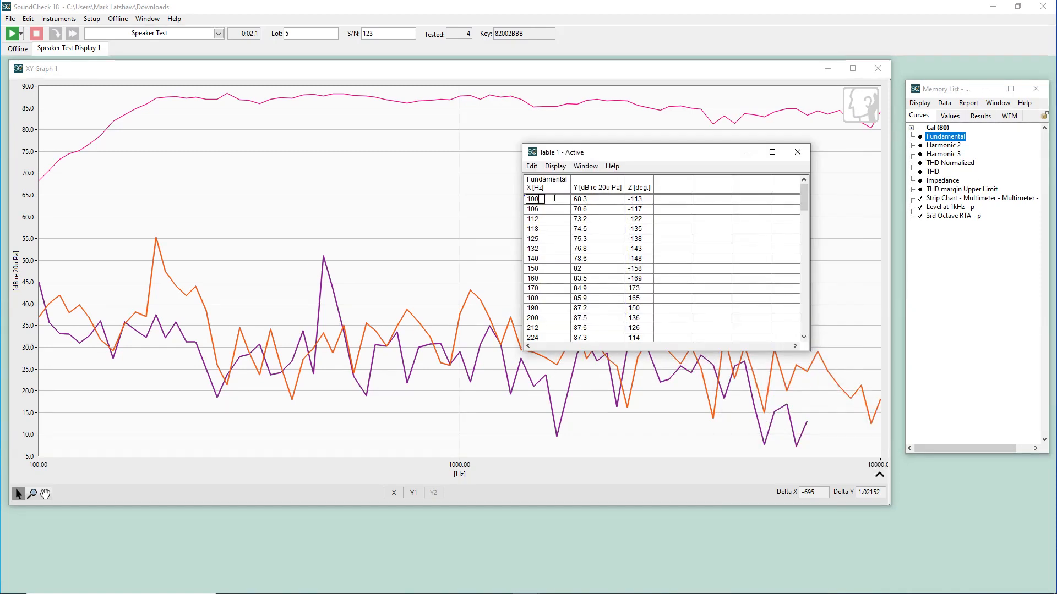
double_click(572, 199)
double_click(650, 202)
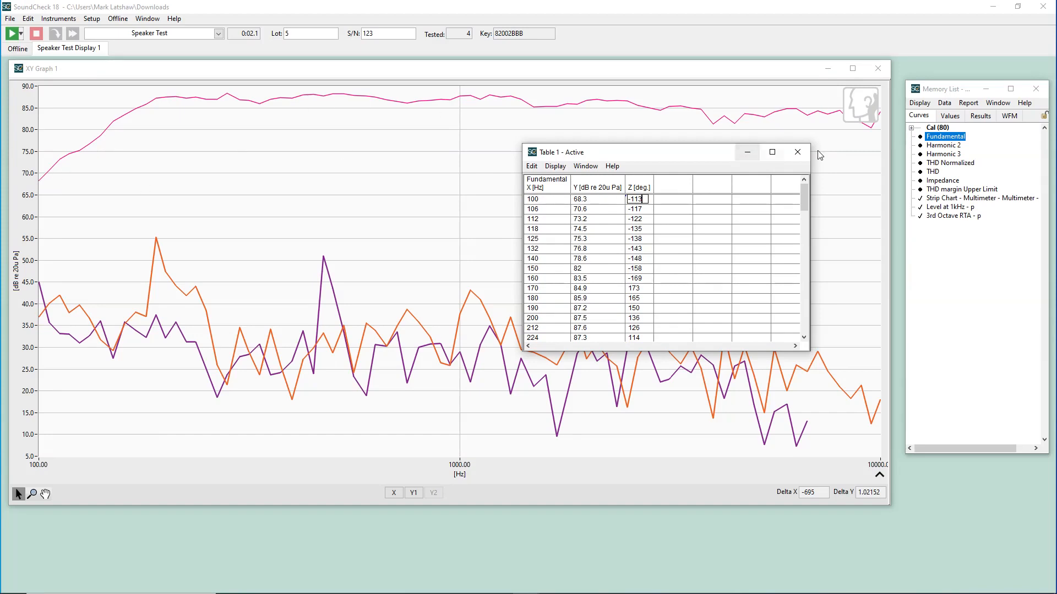
click(798, 152)
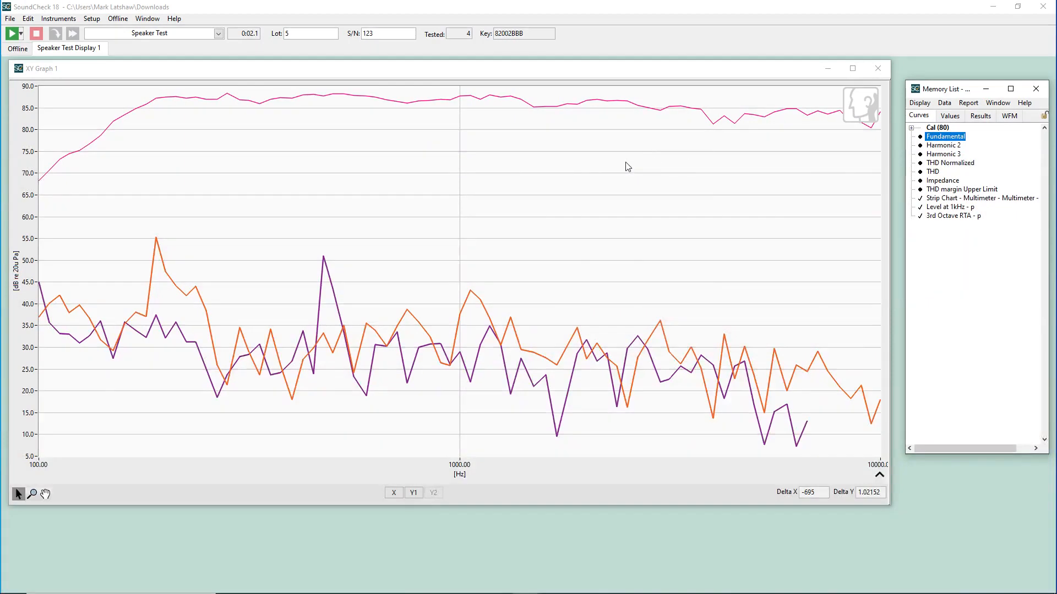
Show the graph legend and display phase together with magnitude for the Fundamental, Harmonic 2 and Harmonic 3 curves.
right_click(626, 162)
click(663, 240)
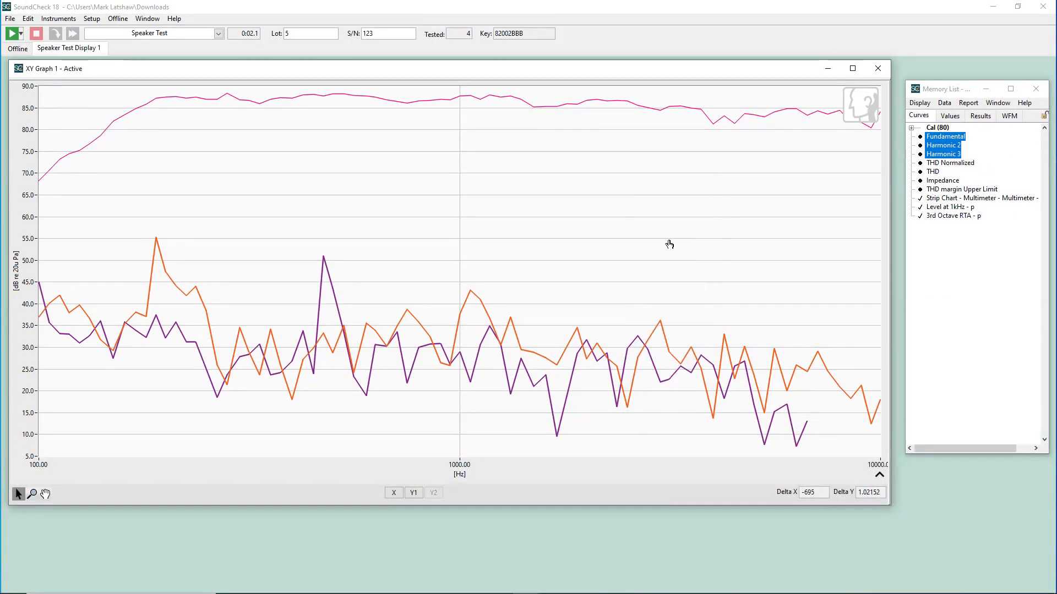
right_click(645, 166)
click(683, 243)
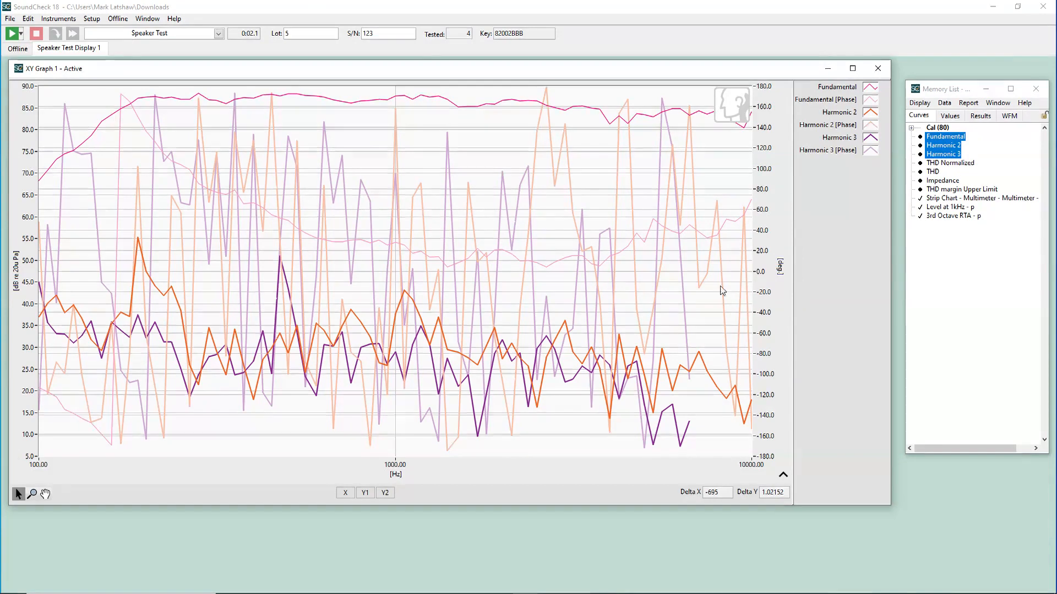
Remove Harmonic 2 and Harmonic 3 from the graph, and unwrap the Fundamental curve's phase.
ctrl+click(939, 147)
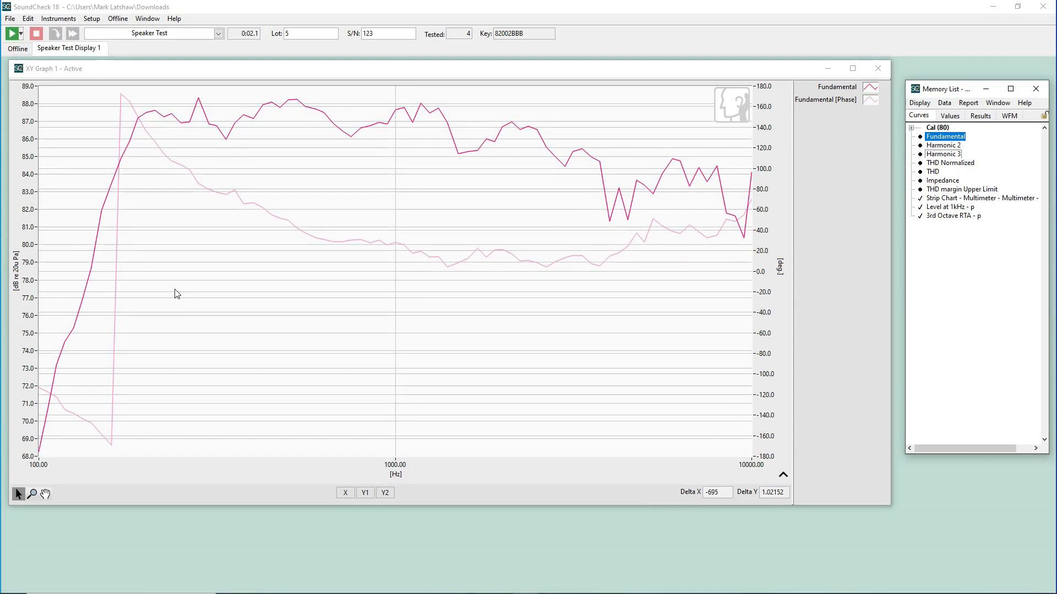
click(122, 166)
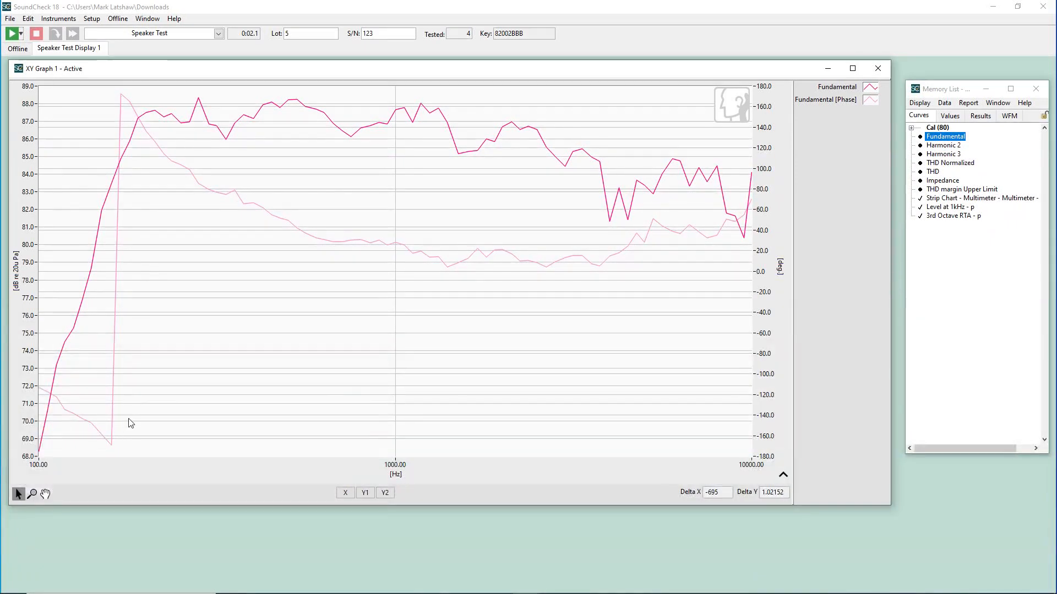
right_click(173, 342)
click(233, 456)
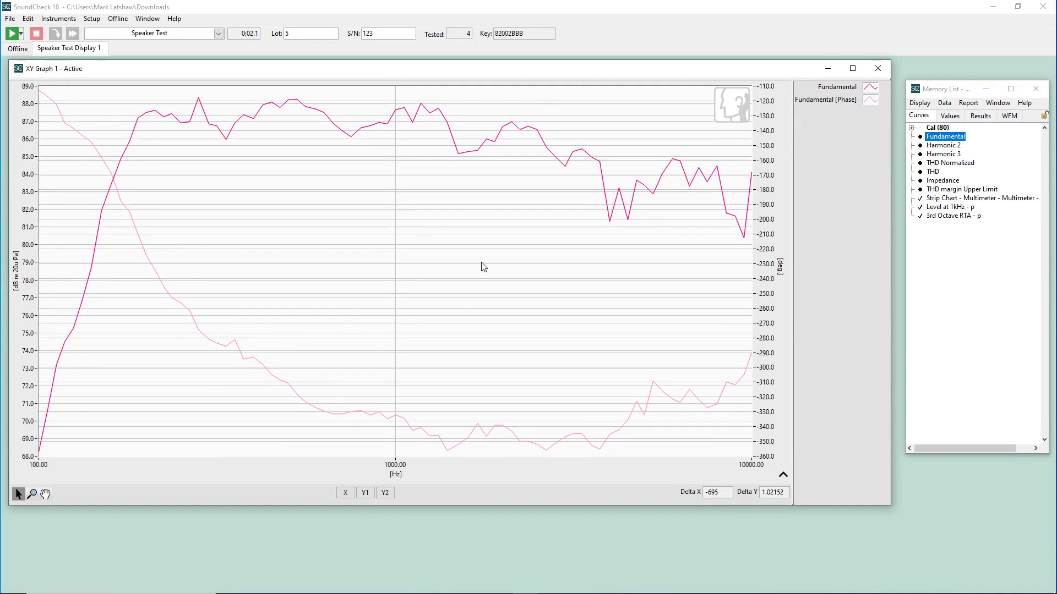
Display the Fundamental's unwrapped phase without magnitude, and switch the graph back to magnitude only.
right_click(476, 232)
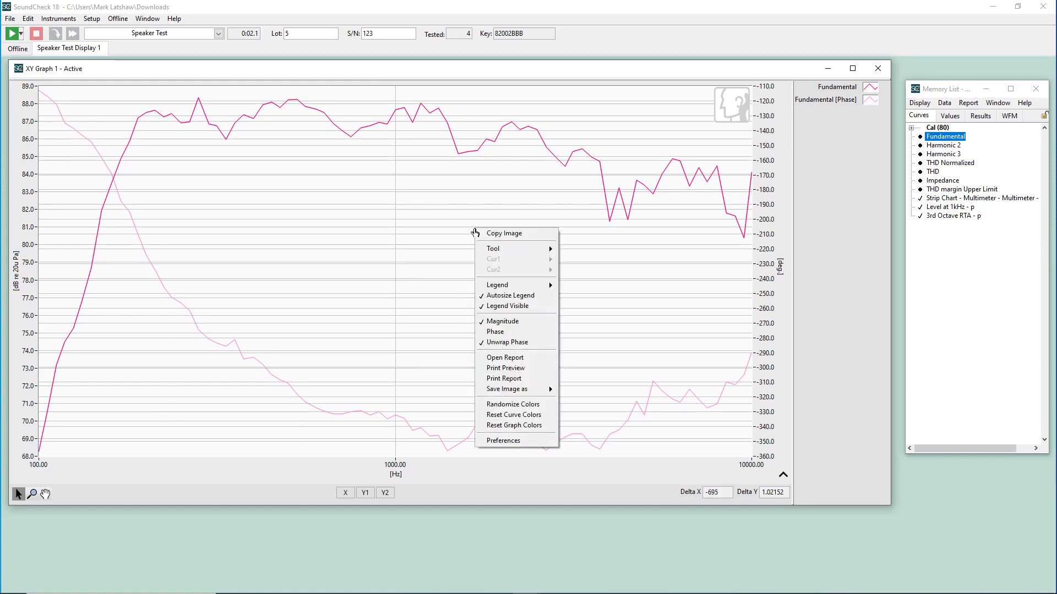
click(518, 322)
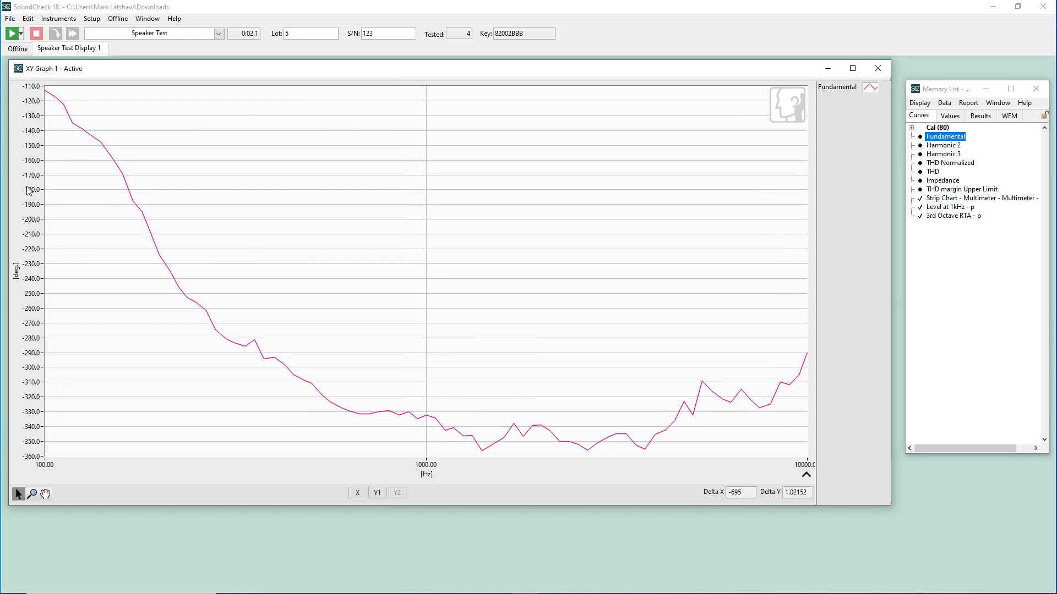
right_click(499, 246)
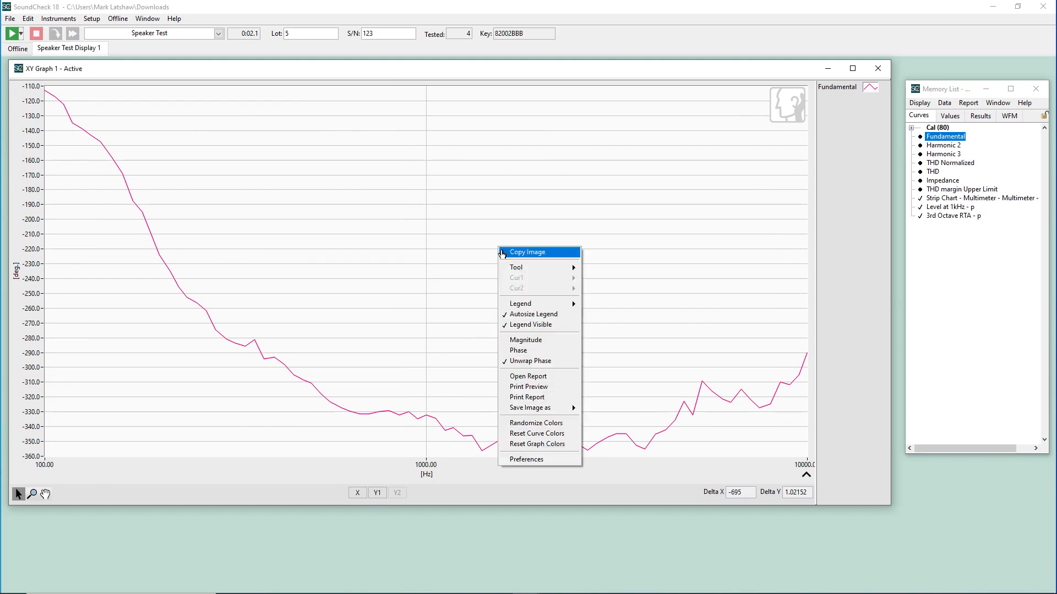
click(556, 324)
right_click(493, 225)
click(552, 336)
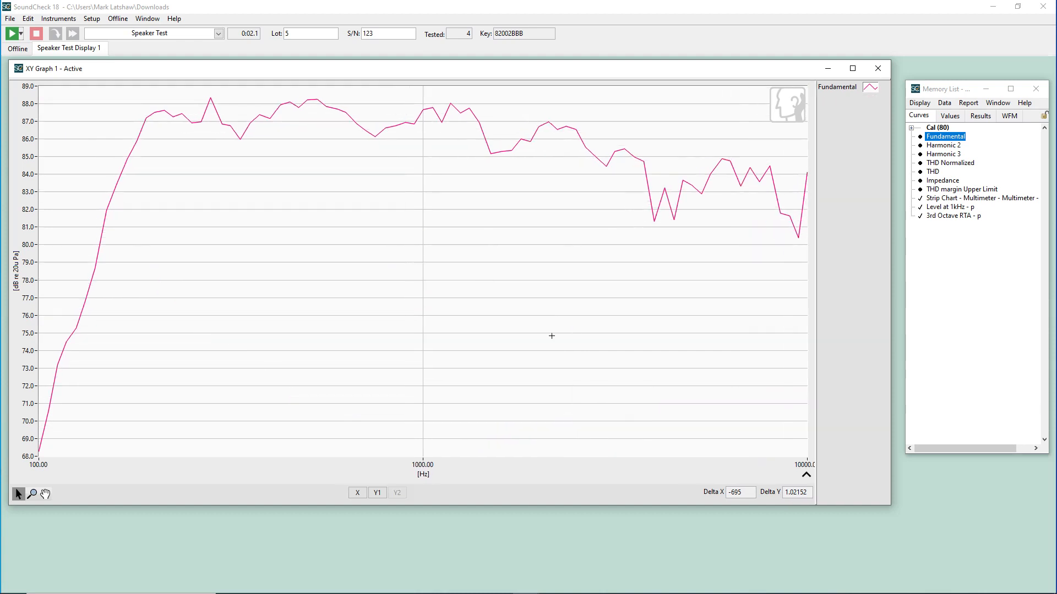
right_click(501, 201)
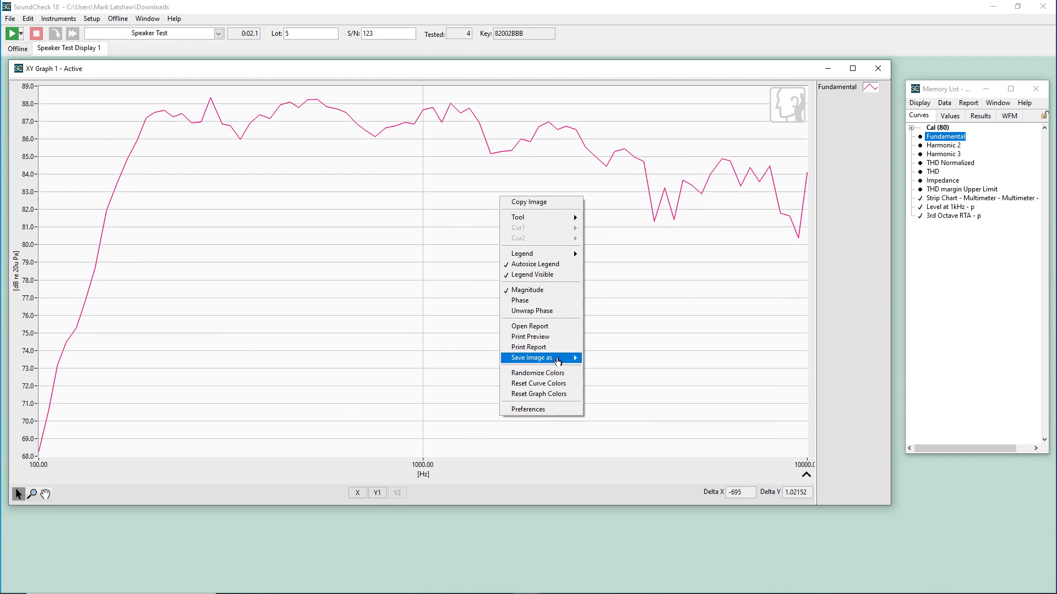
mouse_move(557, 361)
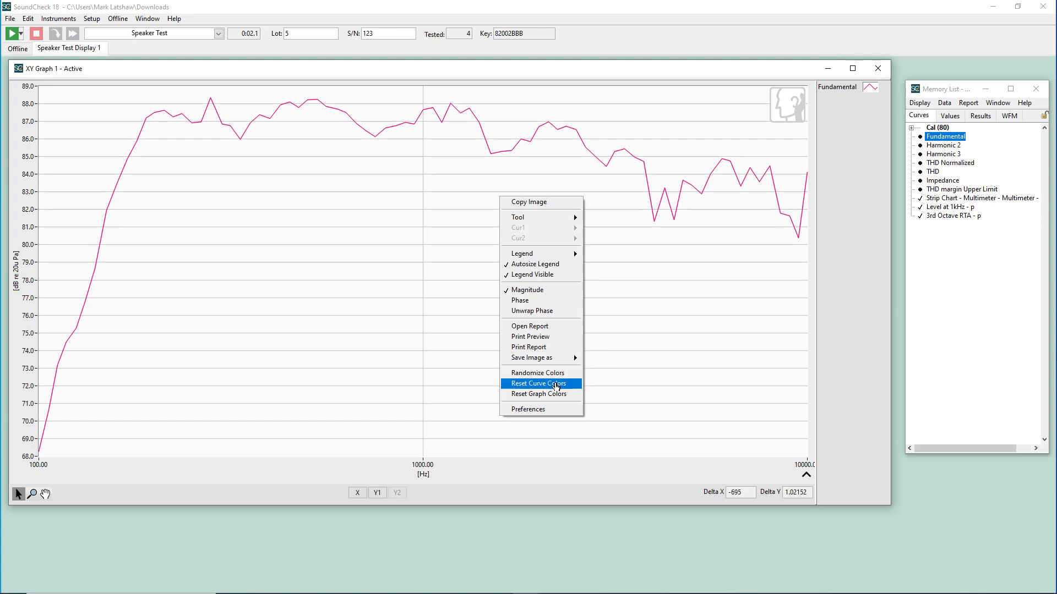
click(697, 320)
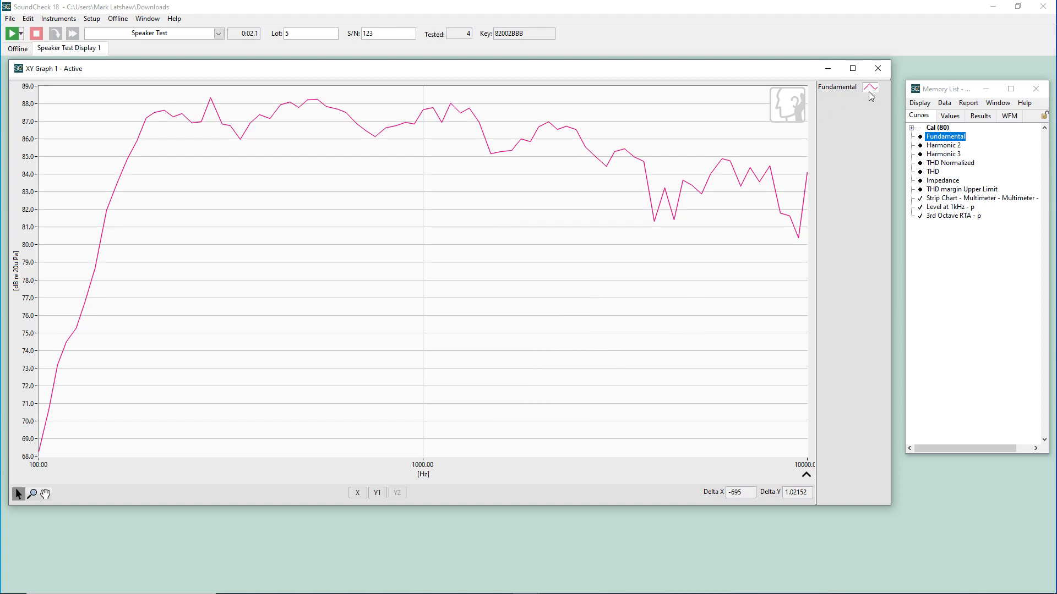
Randomize the Fundamental curve's color twice.
right_click(452, 211)
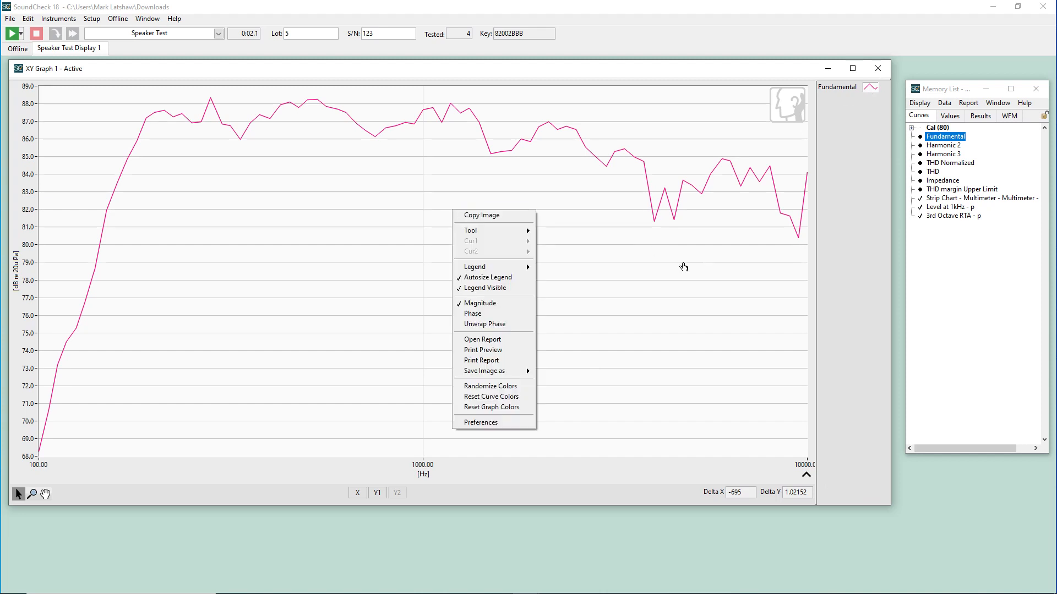
click(469, 388)
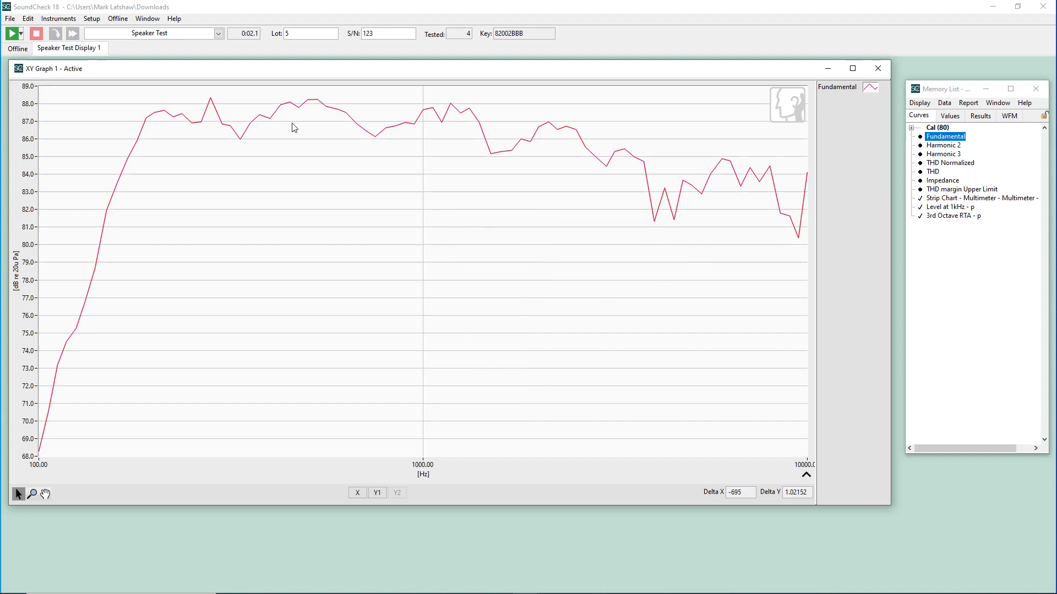
right_click(492, 241)
click(537, 411)
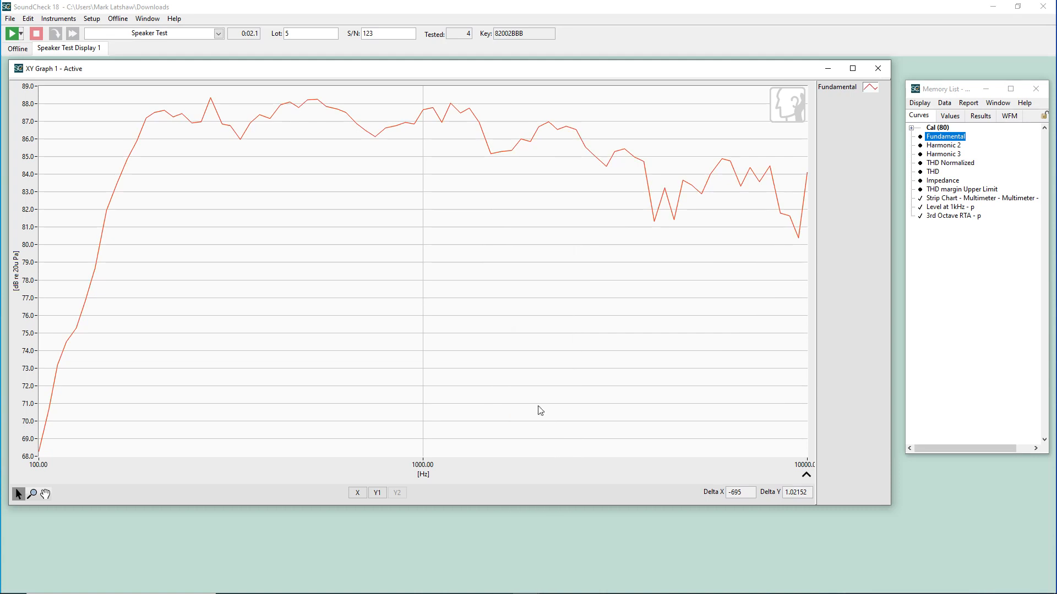
Add Harmonic 2 and Harmonic 3 to the graph with the Fundamental, and randomize the curve colors.
ctrl+click(947, 145)
ctrl+click(949, 155)
right_click(523, 173)
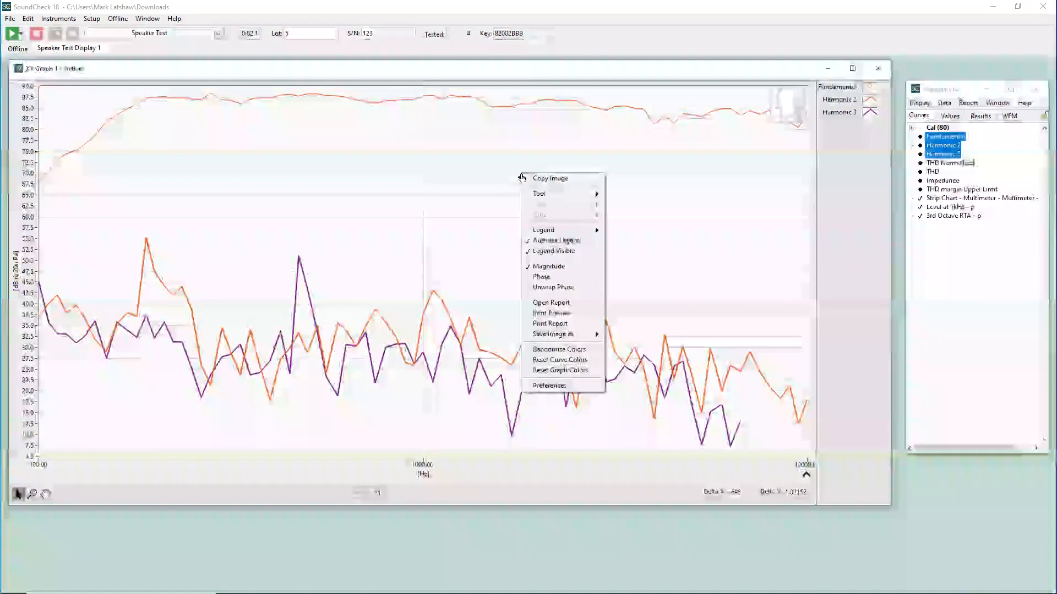
click(569, 348)
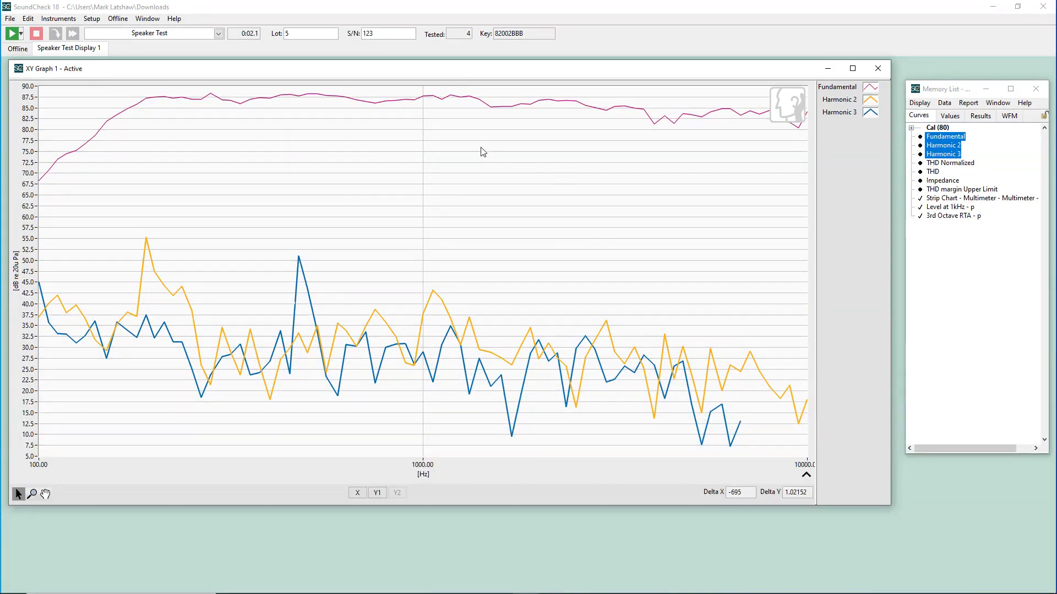
Reset the graph colors to the default black background.
right_click(489, 195)
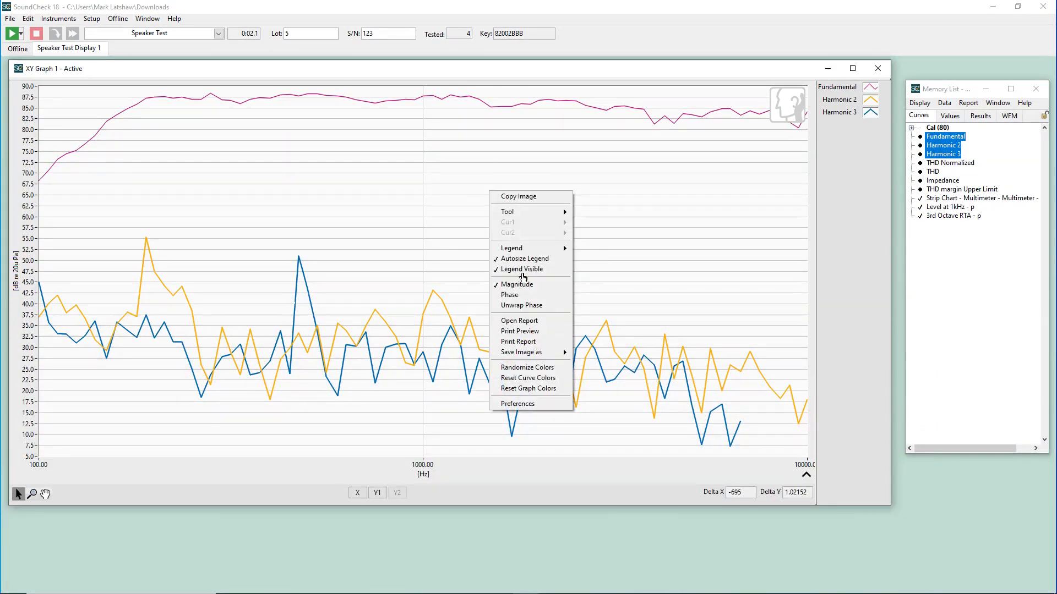
click(553, 383)
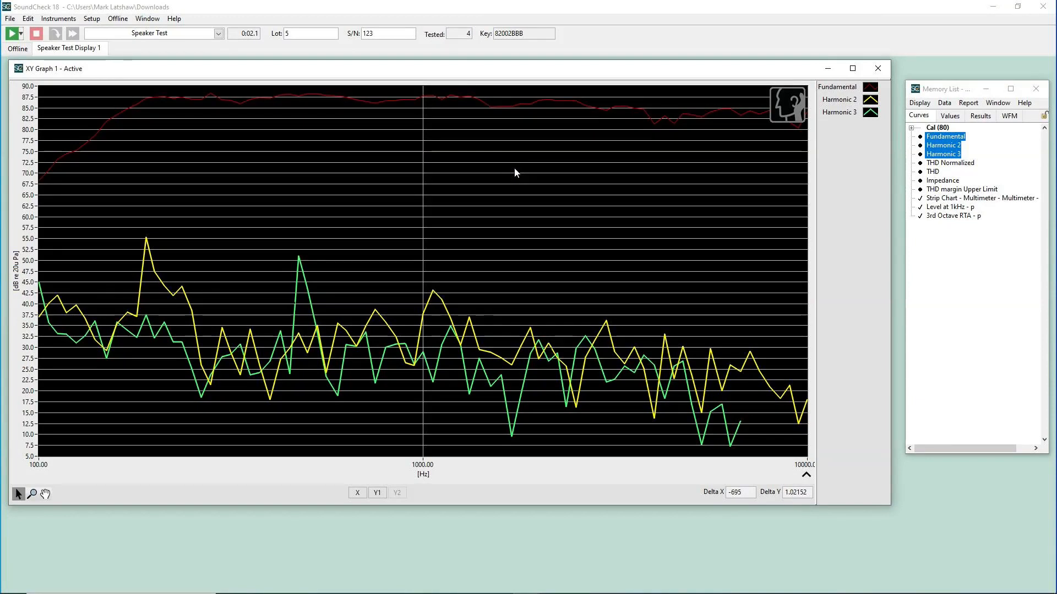
Change the graph's title to "Frequency Response" in its preferences.
right_click(516, 172)
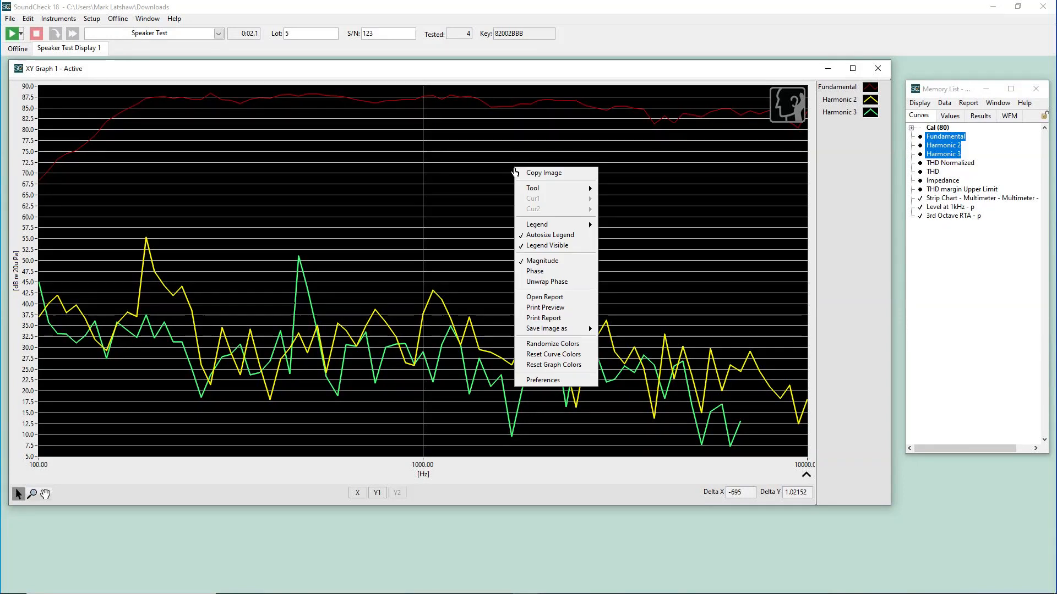
click(572, 384)
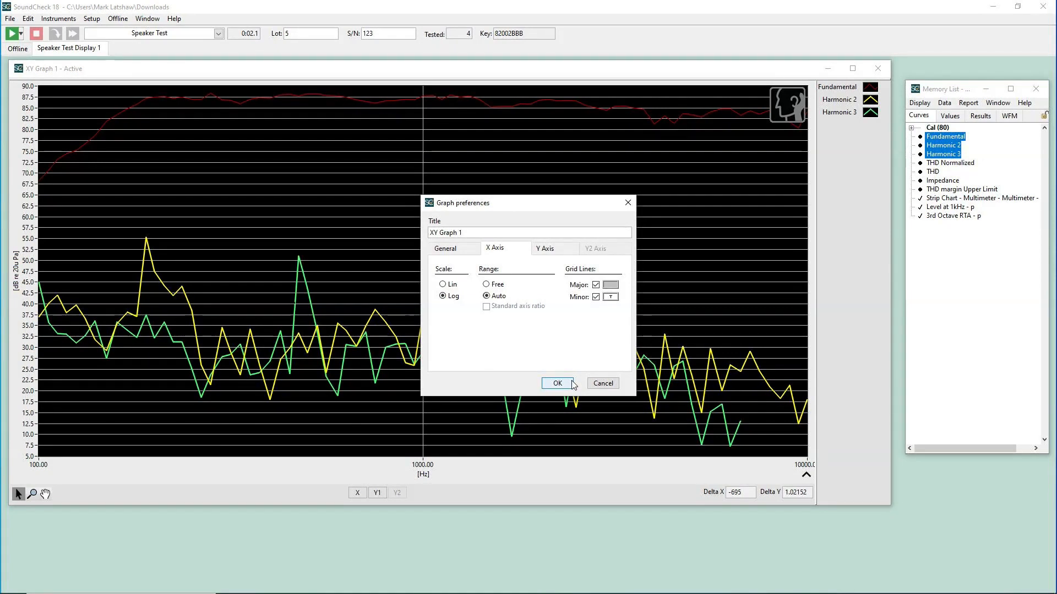
drag(469, 233, 404, 229)
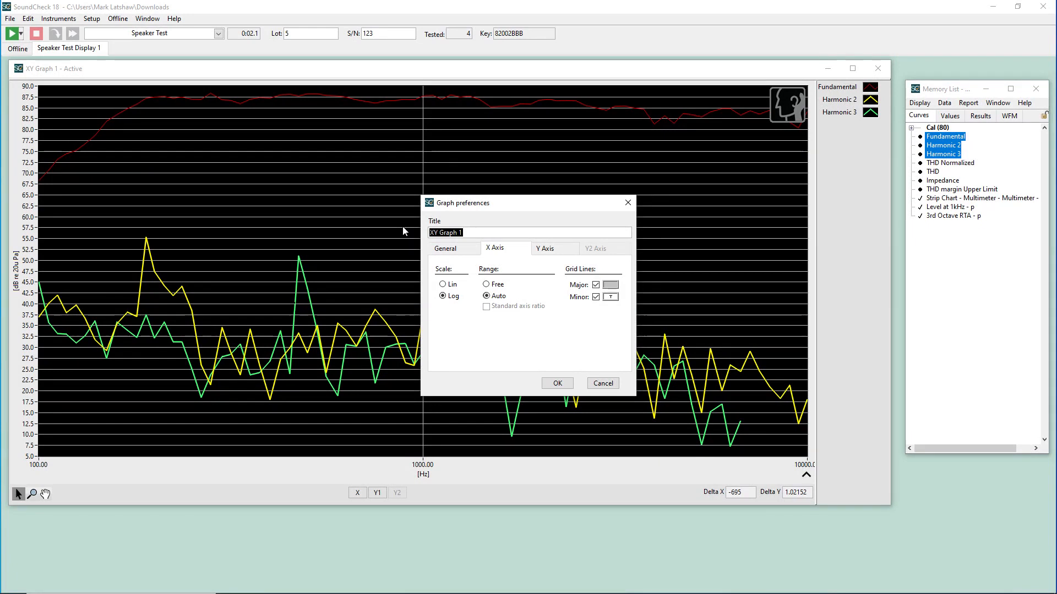
text(Frequency Response)
click(557, 383)
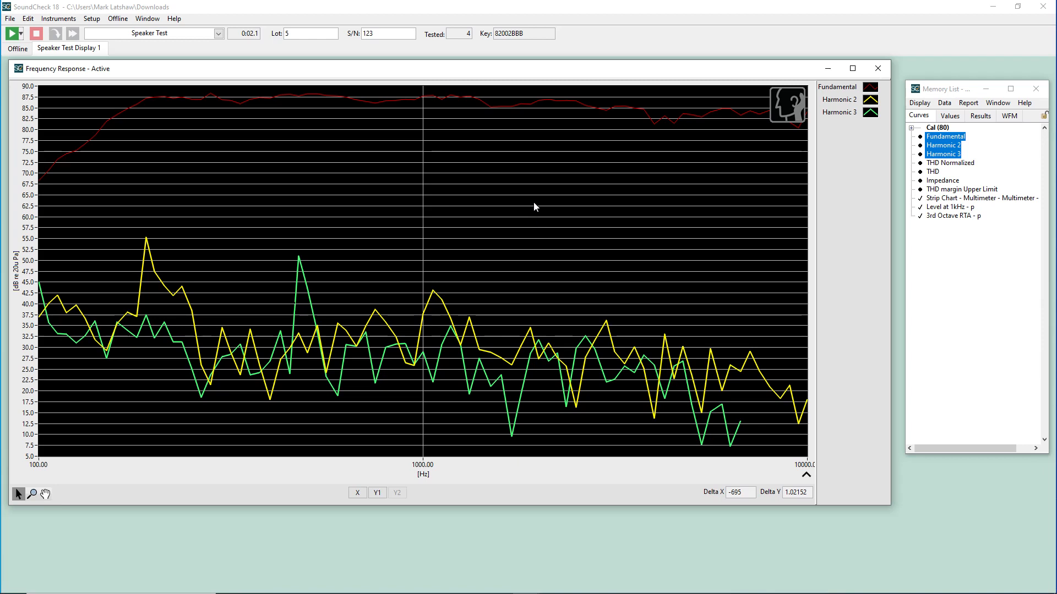
Turn off the graph logo's Automatic sizing and set the logo to size Small, position Lower Left and color White.
right_click(531, 204)
click(604, 416)
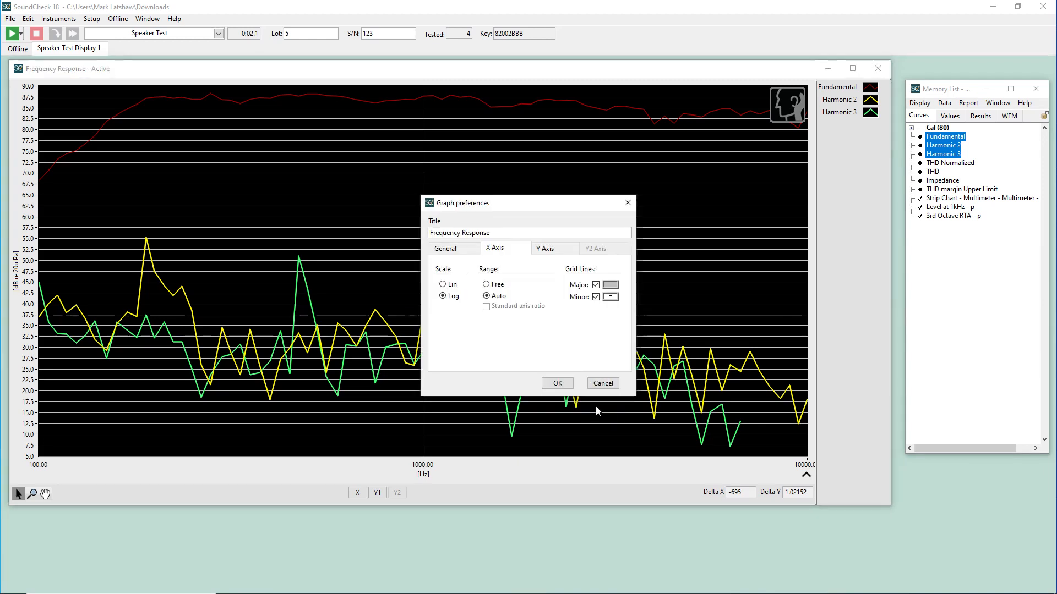
click(466, 251)
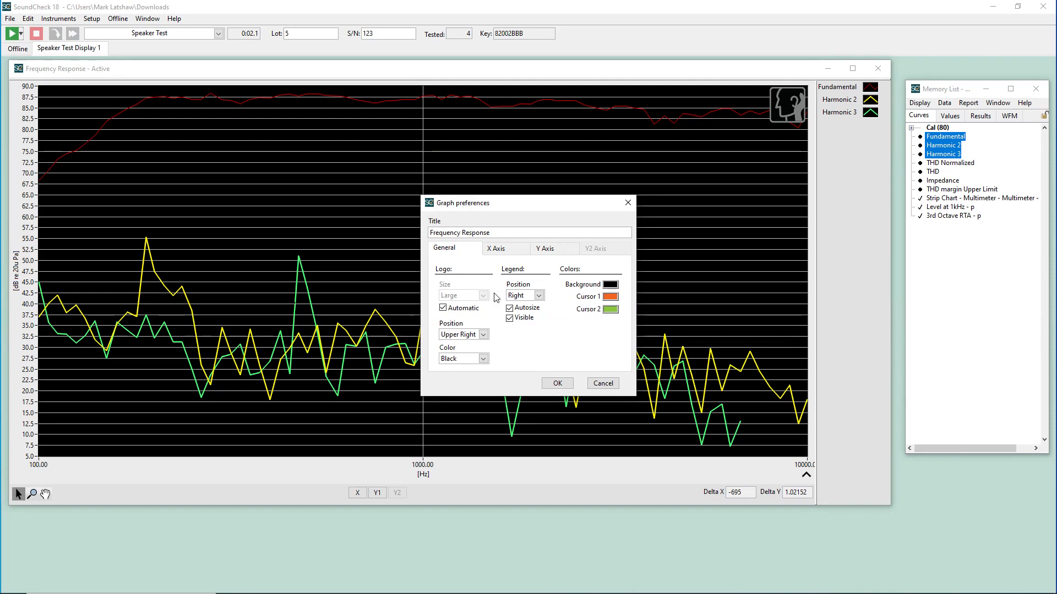
click(464, 309)
click(483, 295)
click(476, 331)
click(482, 335)
click(477, 367)
click(482, 359)
click(465, 368)
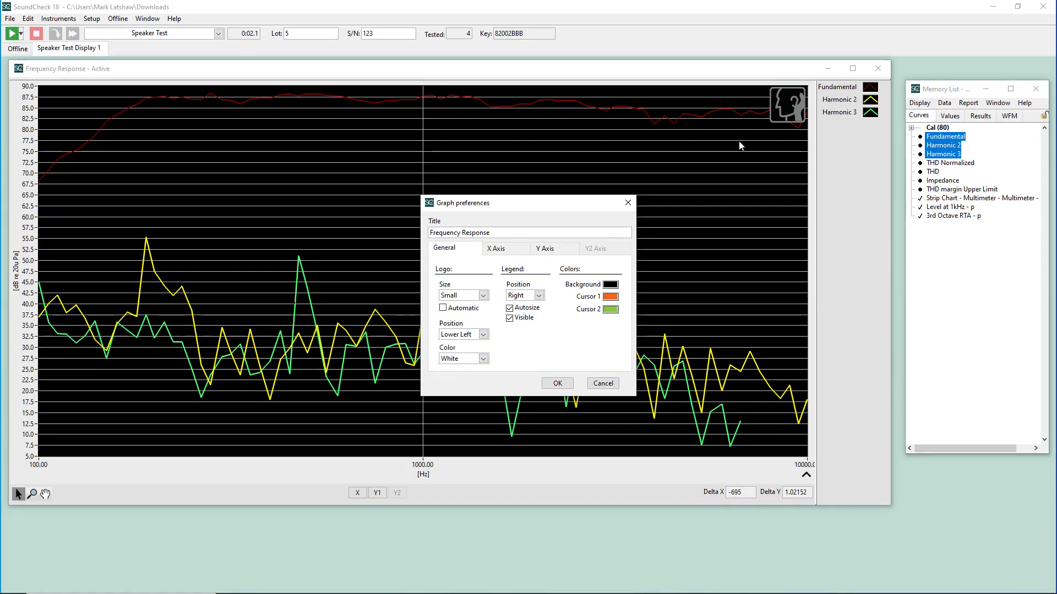
click(561, 383)
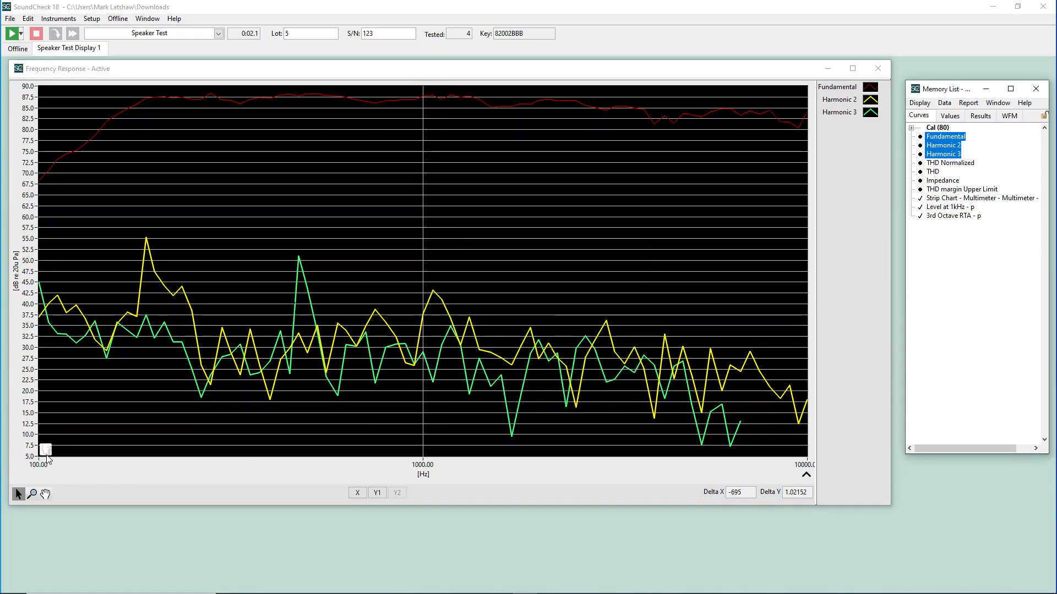
Set the Frequency Response graph's background color to white in its preferences.
right_click(507, 186)
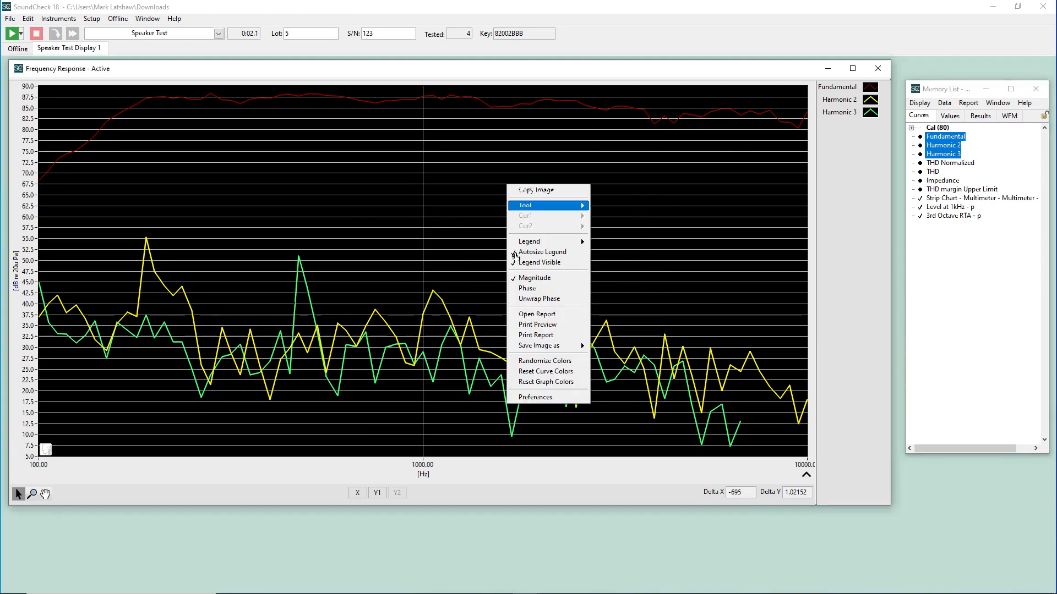
click(535, 397)
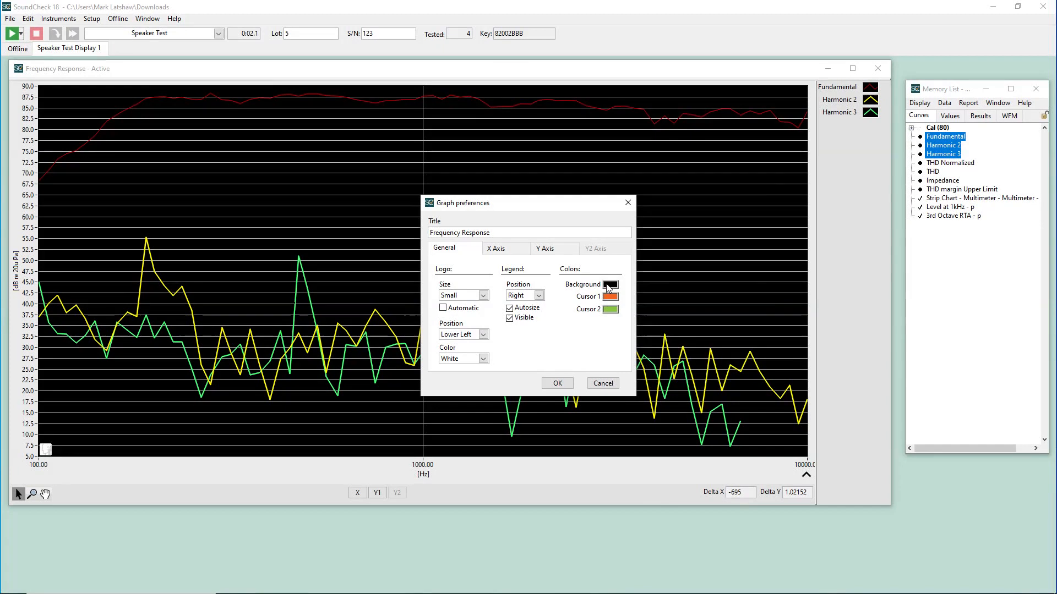
click(608, 287)
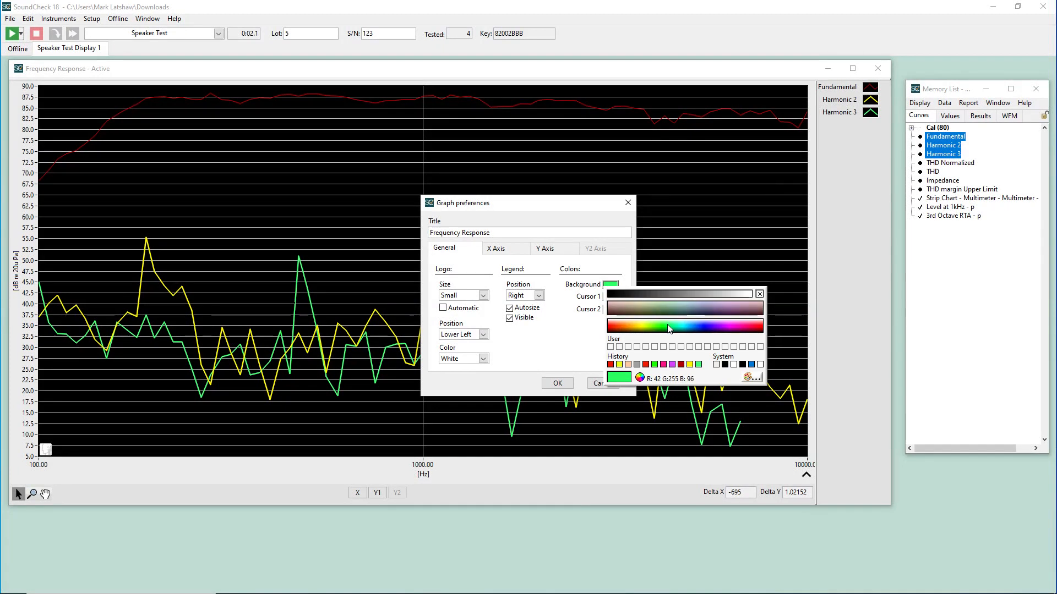
click(716, 364)
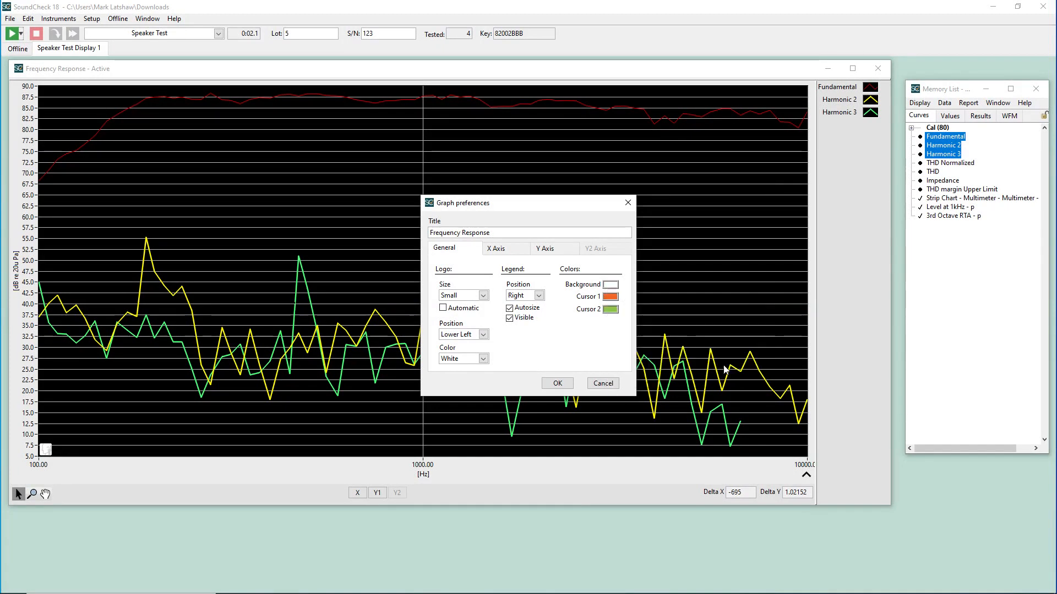
click(556, 384)
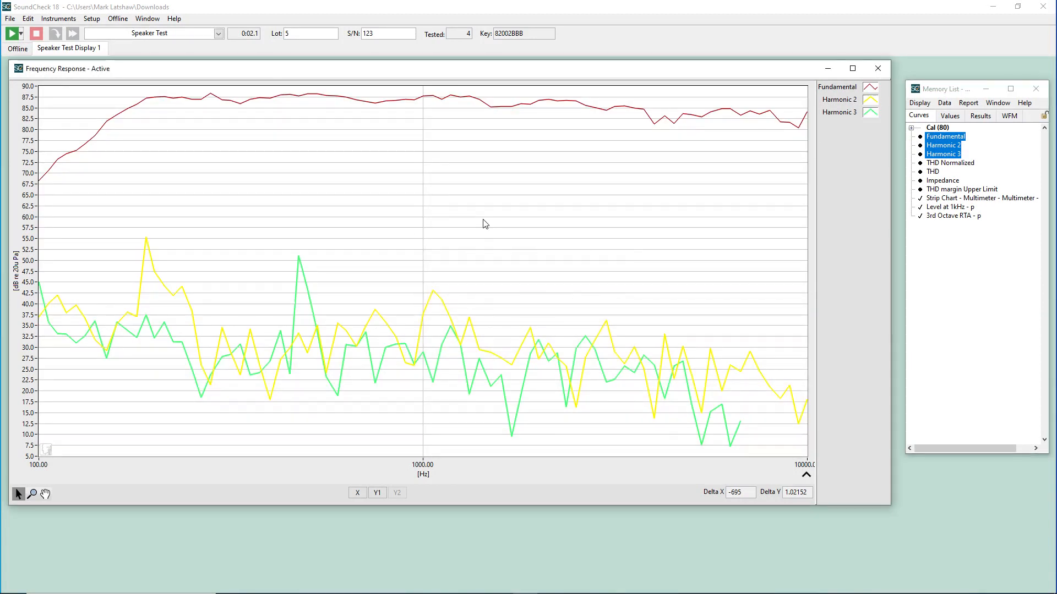
Open THD Normalized in a new XY graph and the Impedance Box recorded time waveform in a waveform graph placed below it.
double_click(931, 164)
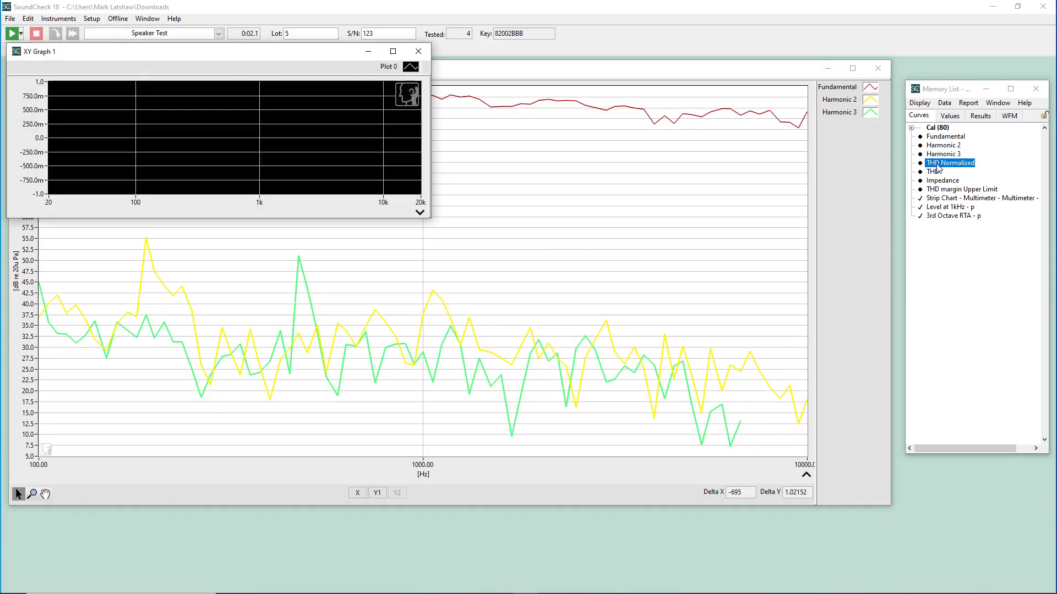
click(1009, 115)
click(985, 136)
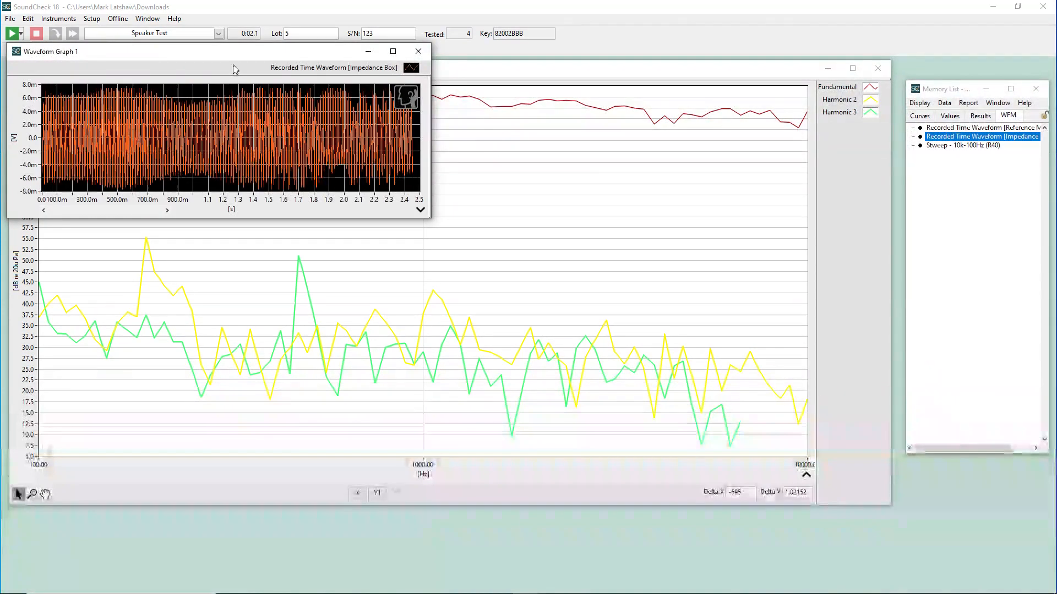
drag(239, 58, 271, 220)
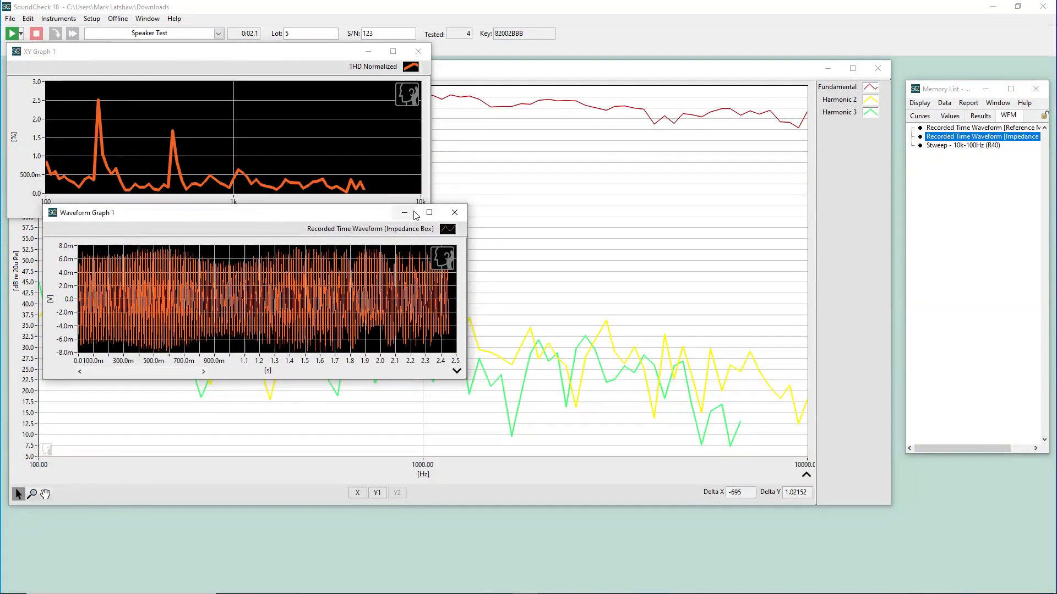
Close the Impedance Box waveform graph and the THD Normalized XY graph.
click(455, 212)
click(420, 62)
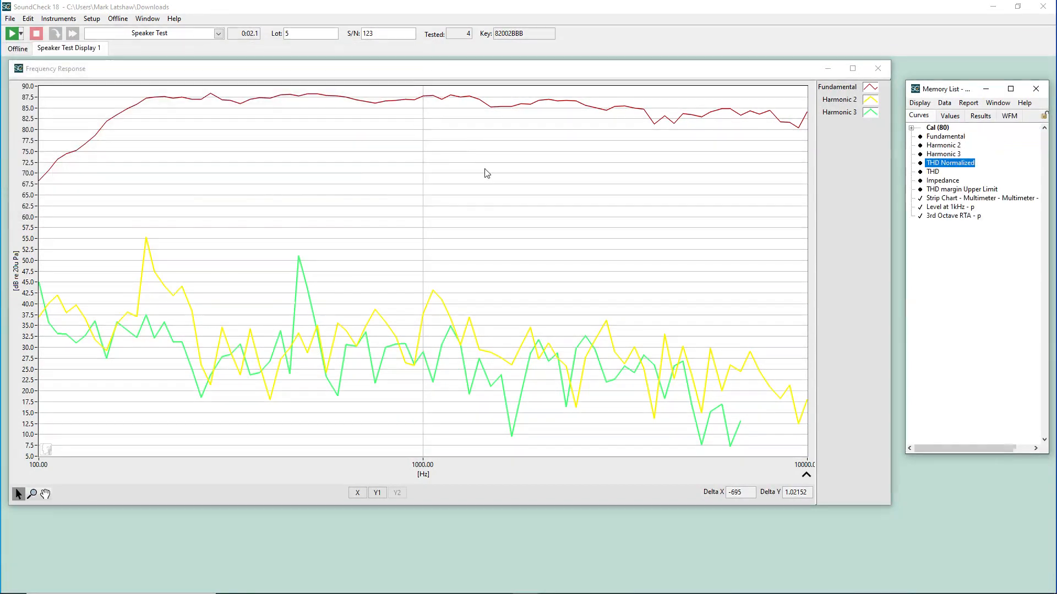
Change the X axis minor grid lines of the Frequency Response graph from transparent to gray in its preferences.
right_click(485, 170)
click(543, 381)
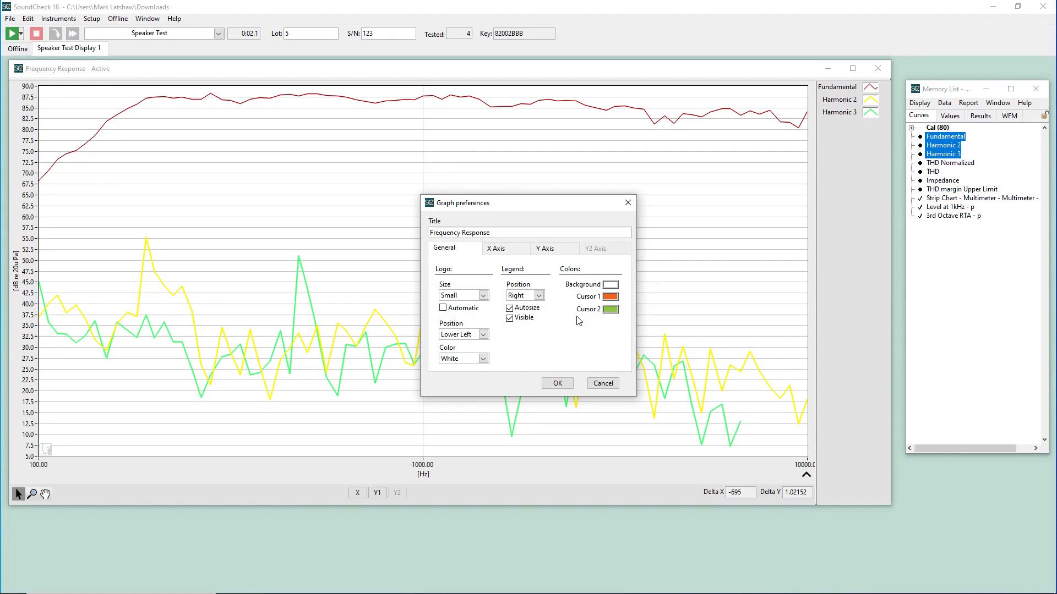
click(499, 249)
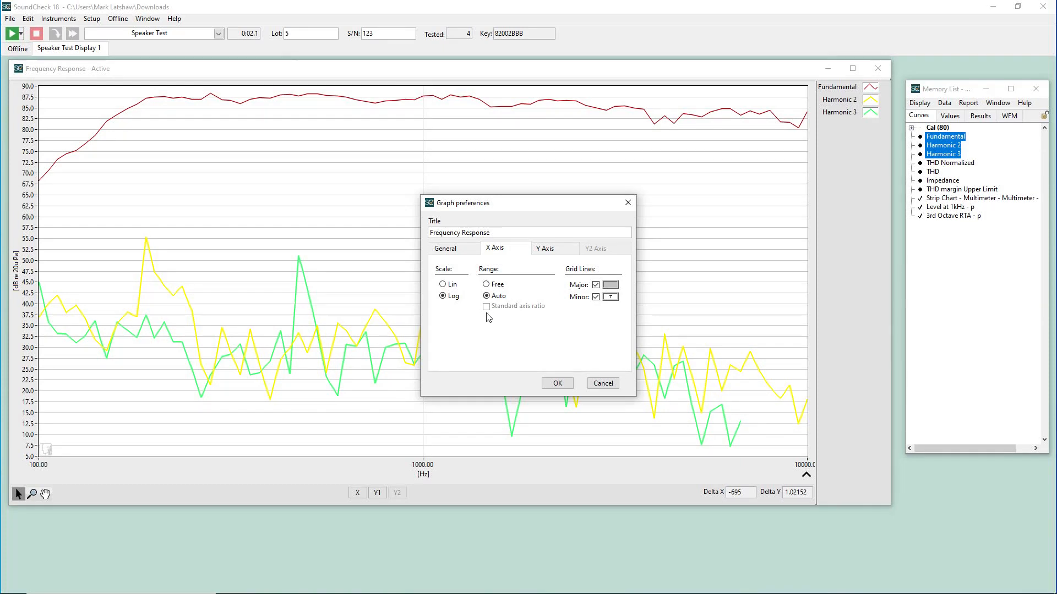
click(609, 298)
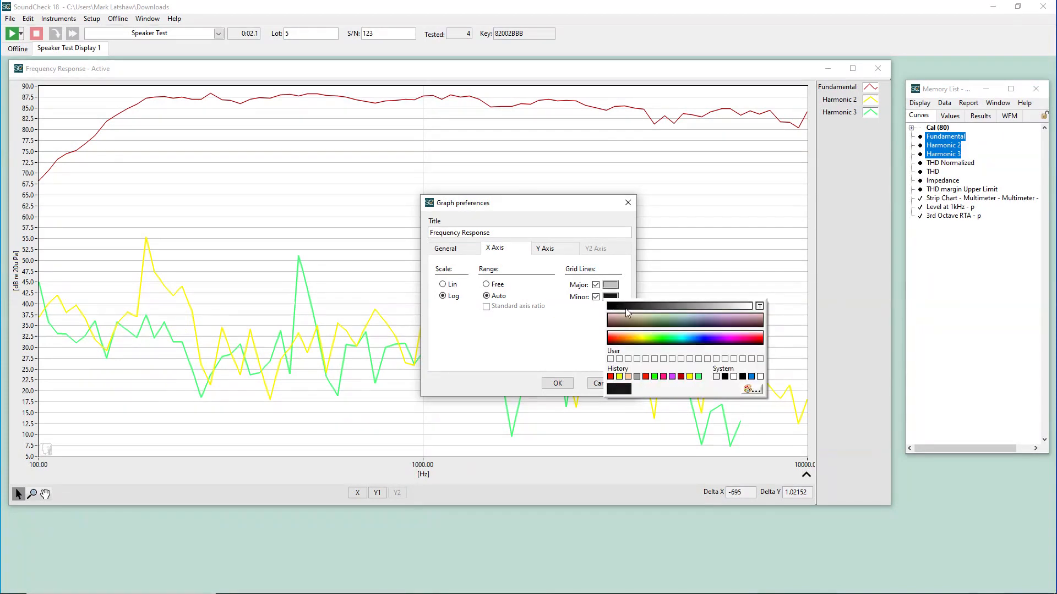
click(706, 307)
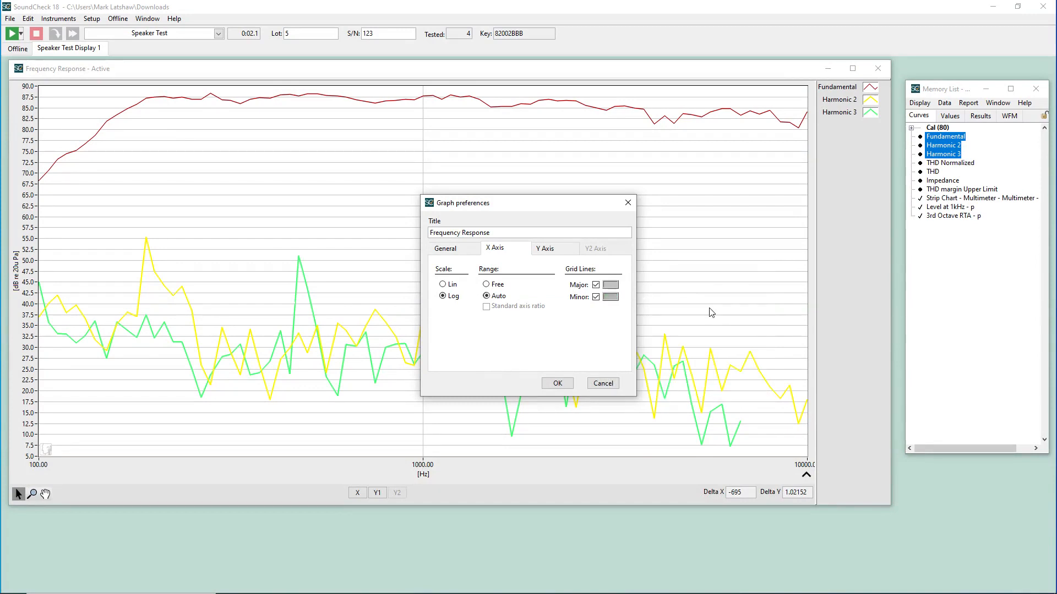
click(557, 383)
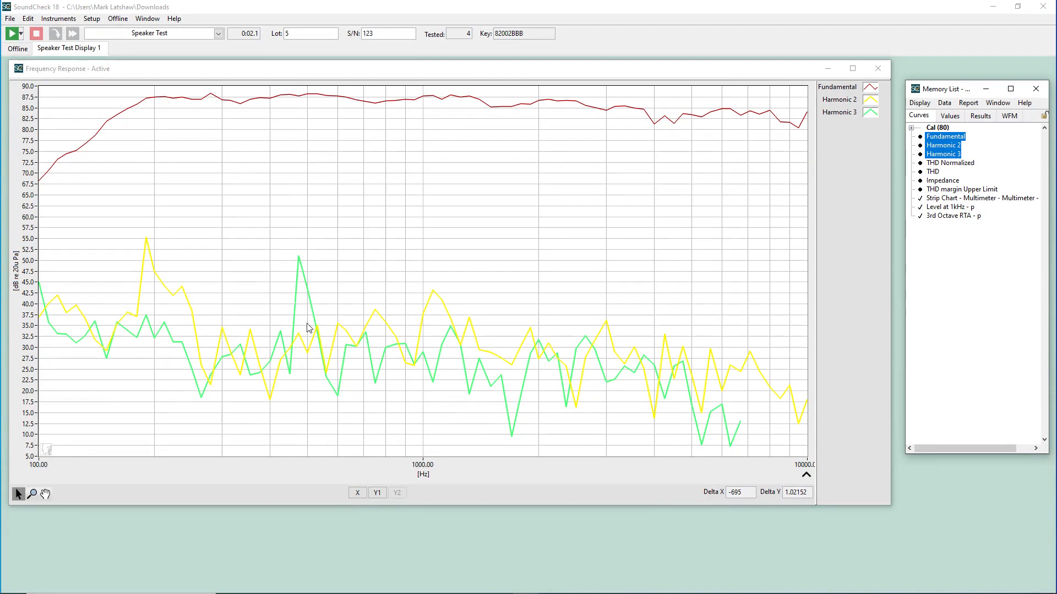
Set the Y axis minor grid lines of the Frequency Response graph to gray in its preferences.
right_click(503, 161)
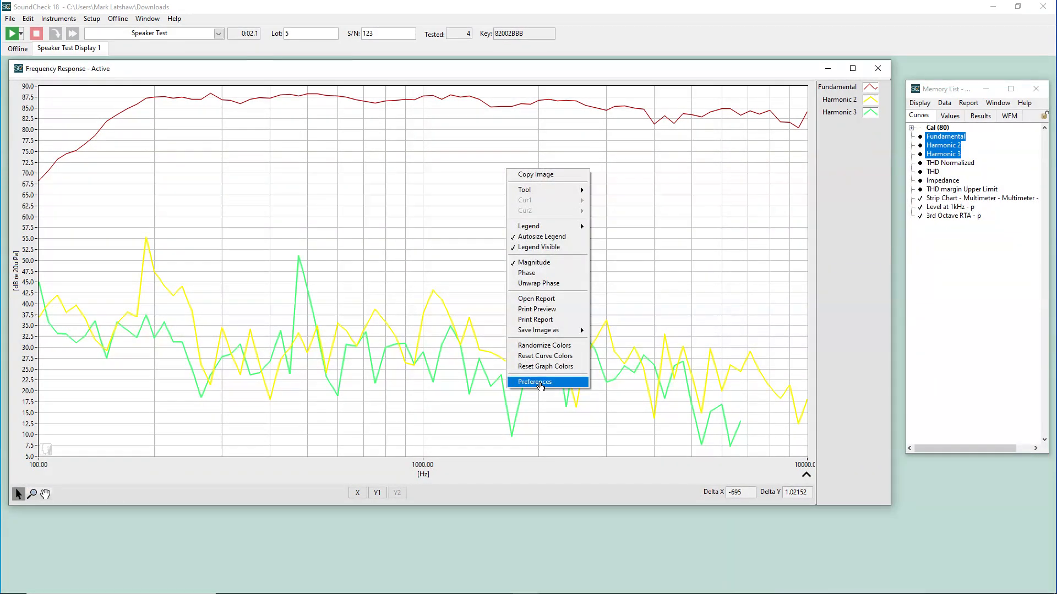
click(541, 385)
click(544, 249)
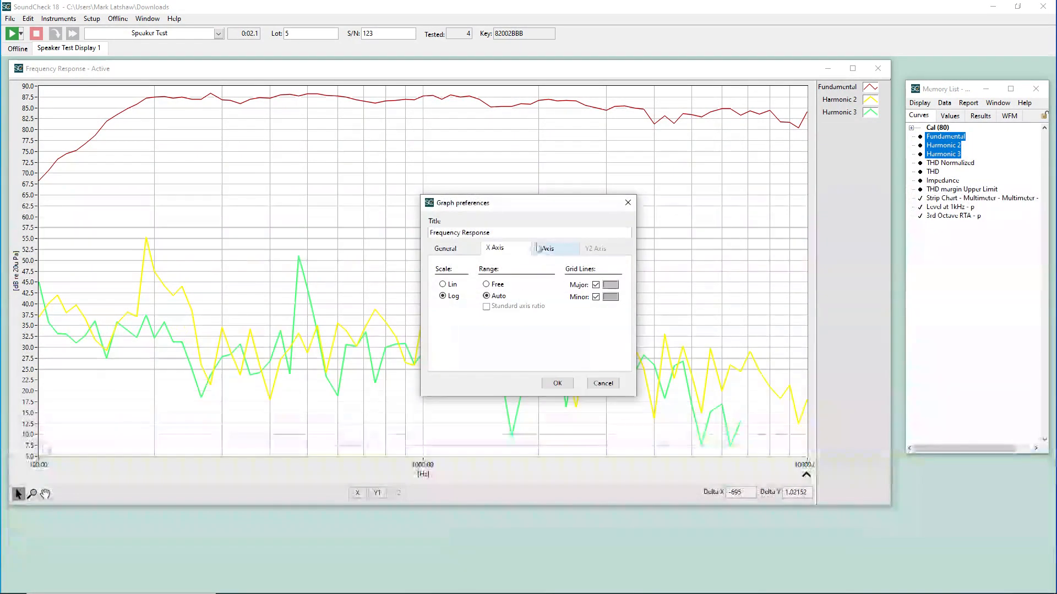
click(611, 297)
click(699, 377)
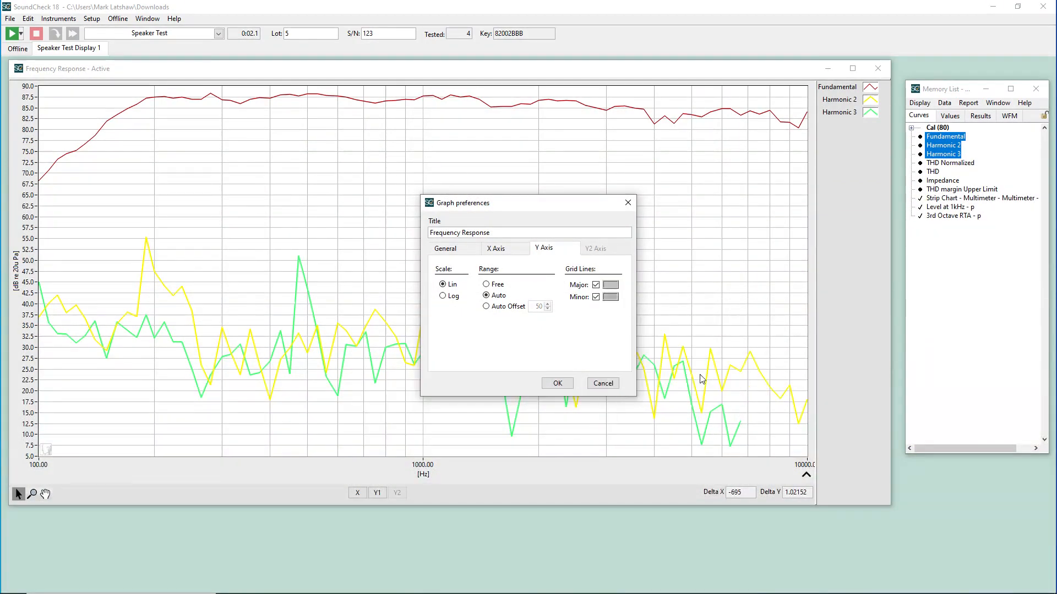
Switch the Y axis range to Auto Offset with a value of 60 and apply it.
click(486, 306)
key(Tab)
text(60)
click(557, 383)
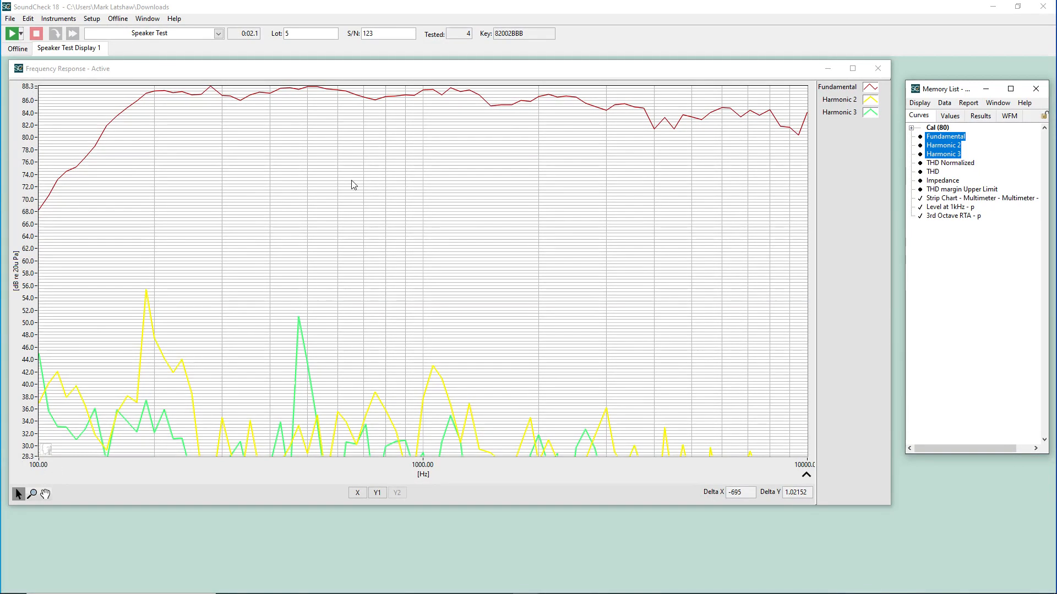
Set the Y axis Auto Offset value to 100 in the graph's preferences.
right_click(364, 191)
click(466, 411)
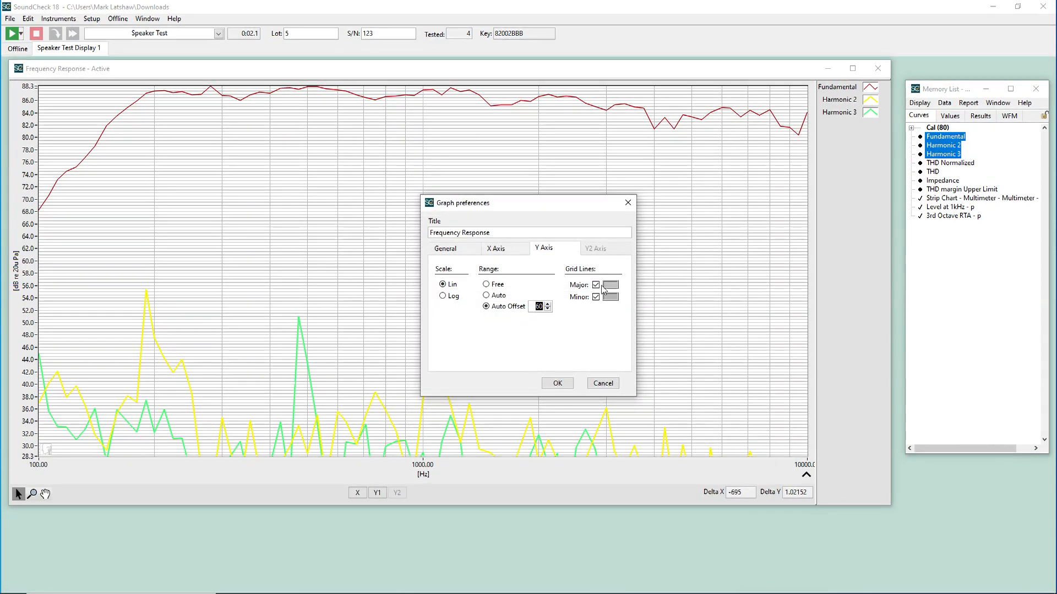
text(100)
click(557, 383)
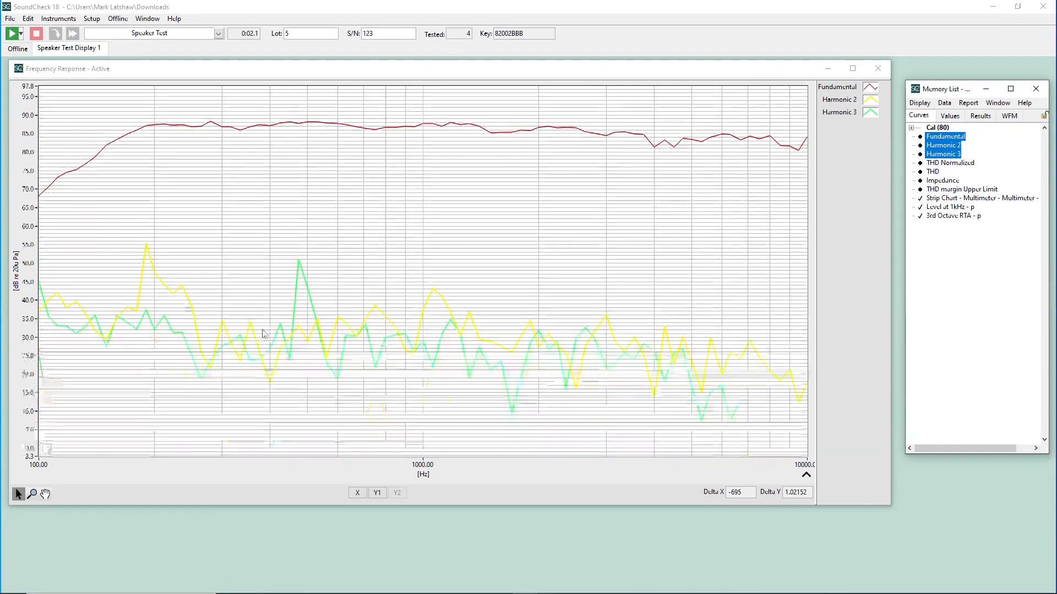
Turn off the Y axis minor grid lines in the Frequency Response graph's preferences.
right_click(522, 192)
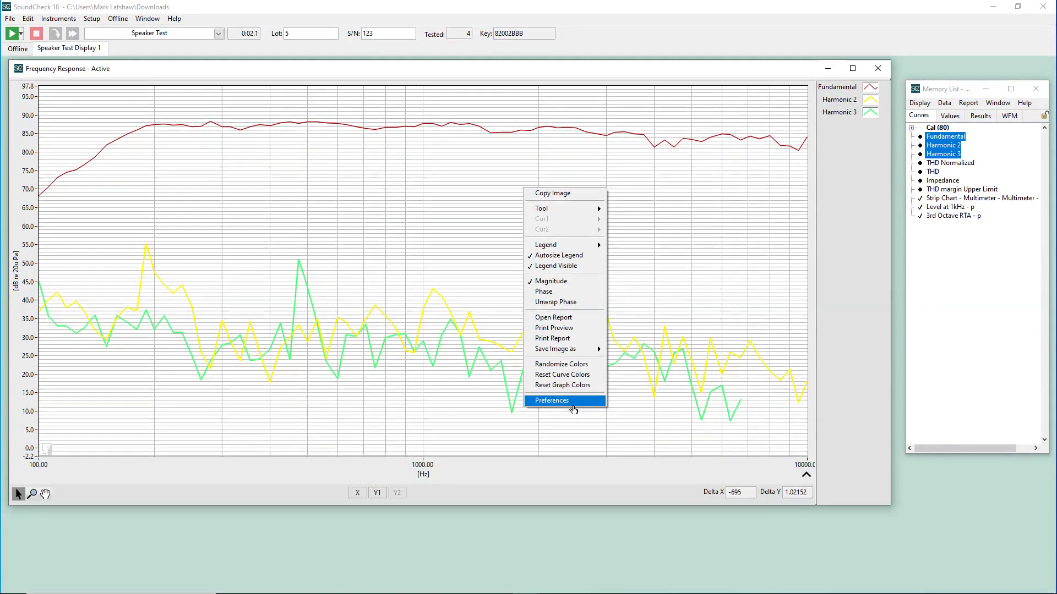
click(573, 400)
click(594, 297)
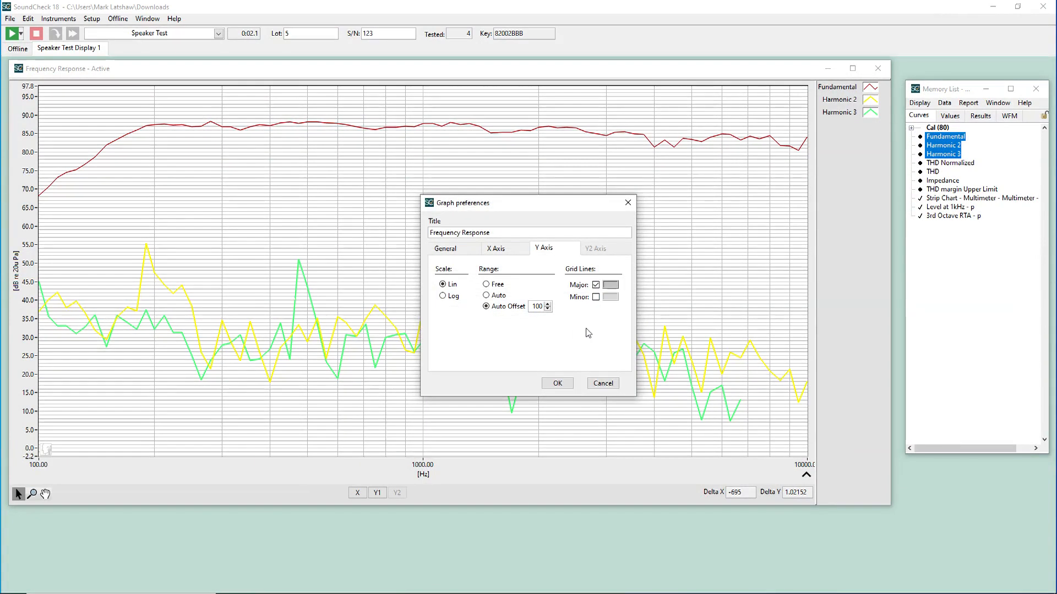
click(554, 385)
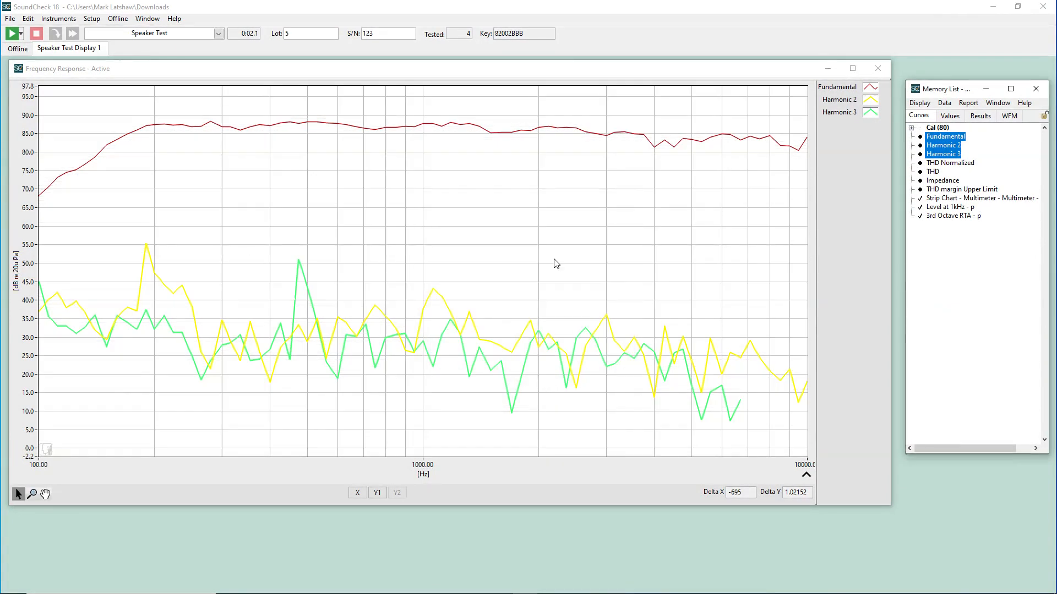
Review the Y axis range options in the Frequency Response graph's preferences.
right_click(529, 216)
click(582, 424)
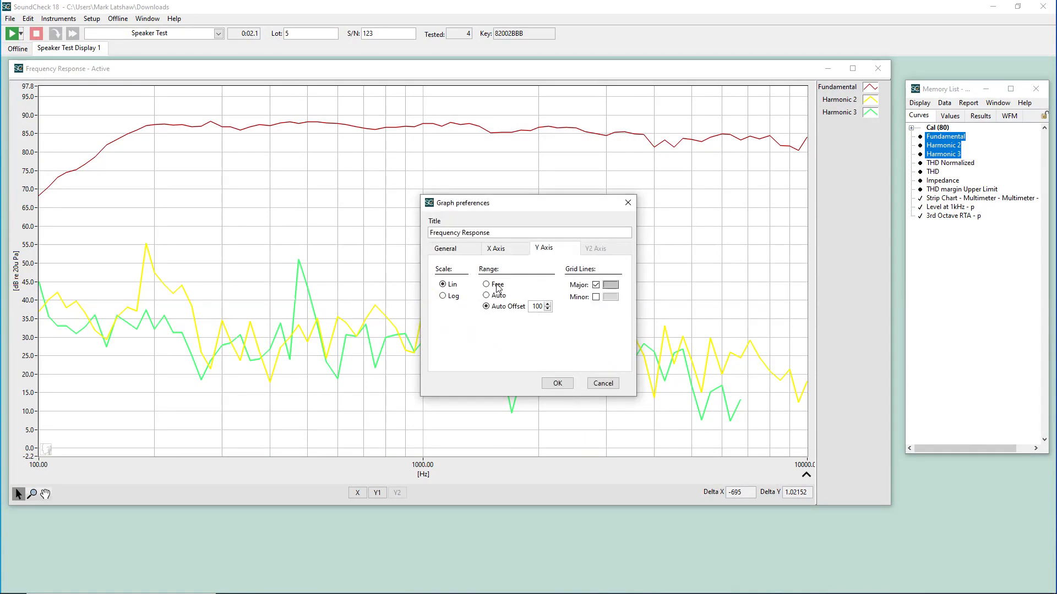
click(556, 385)
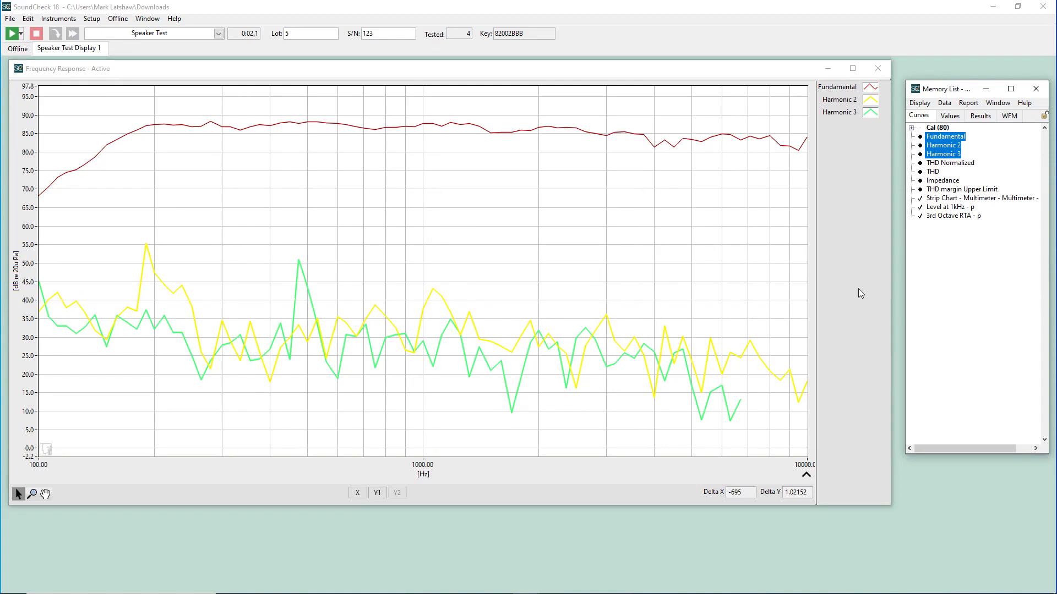
Add the THD Normalized curve to the Frequency Response graph and examine the Y2 axis preferences.
click(950, 163)
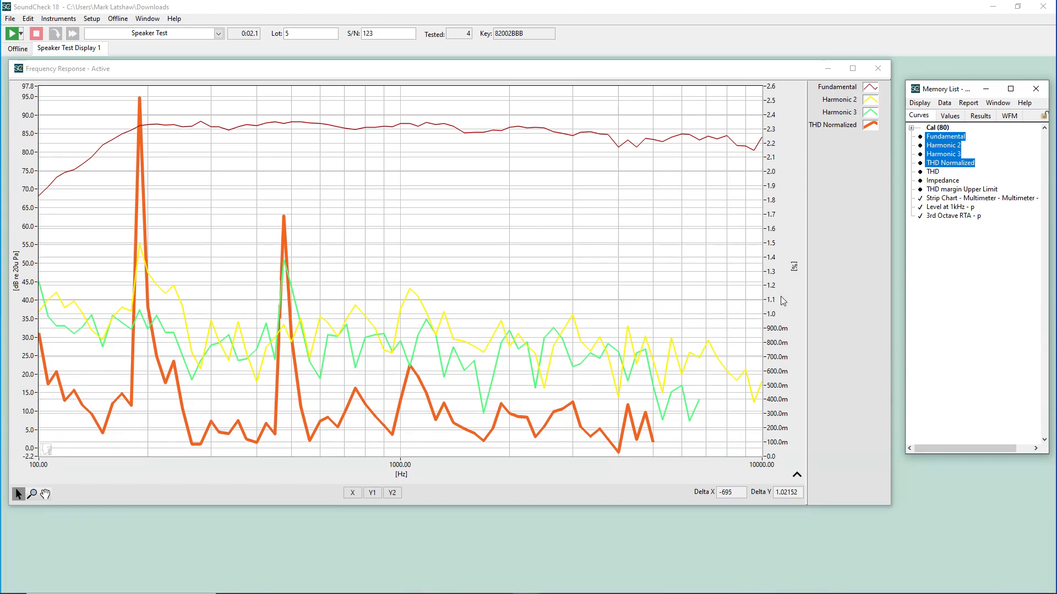
right_click(479, 185)
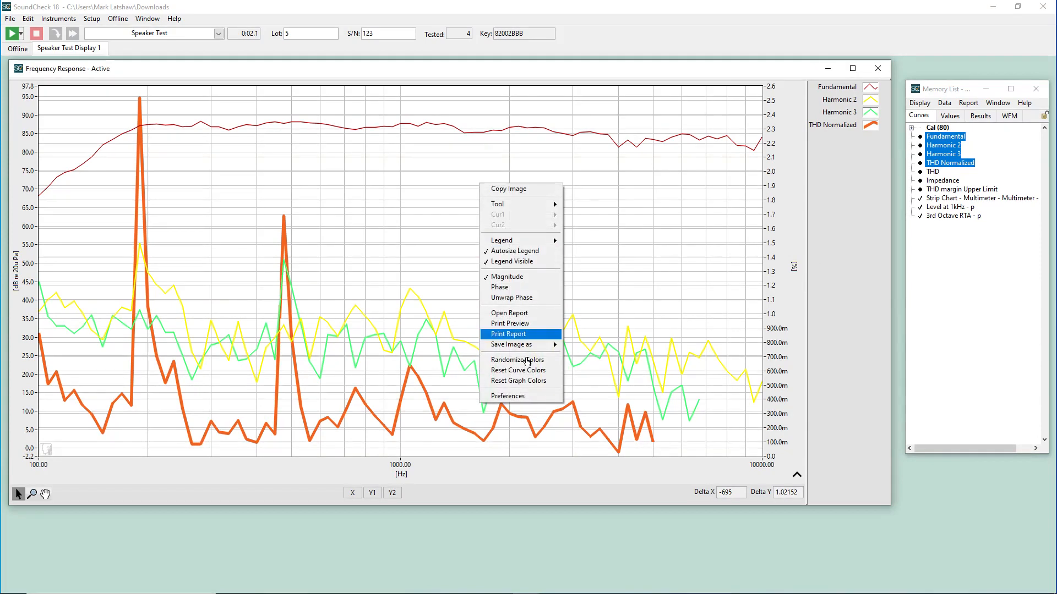
click(508, 396)
click(608, 250)
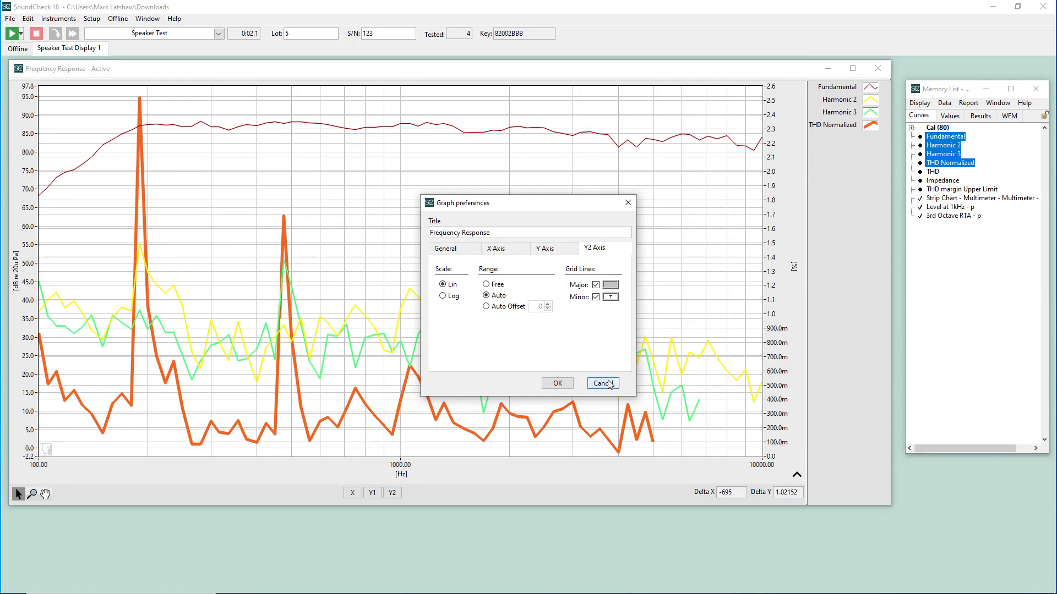
click(603, 383)
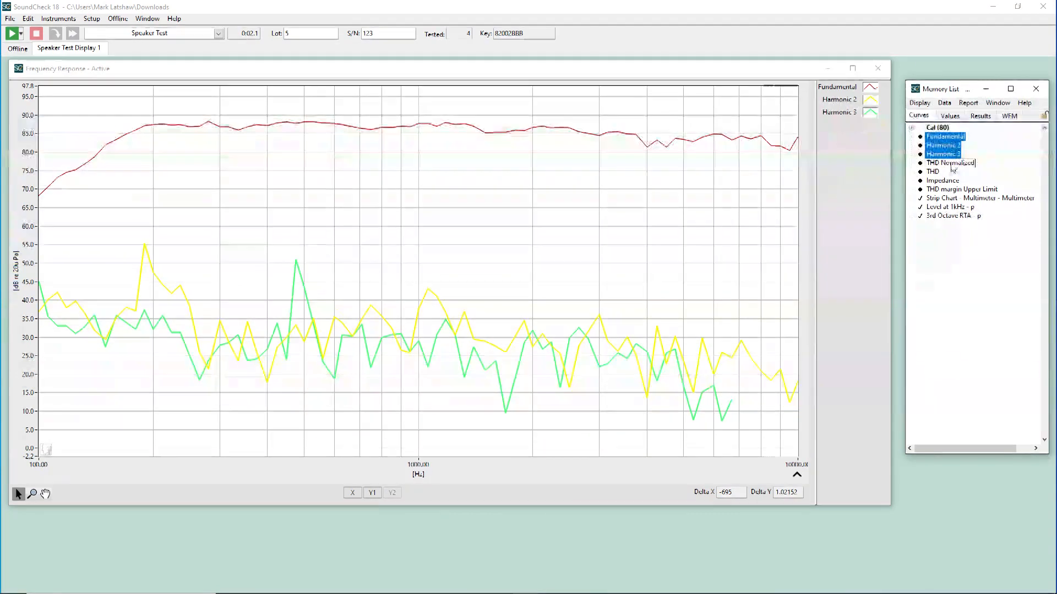
Enable the Standard axis ratio for the X axis of the Frequency Response graph.
right_click(450, 222)
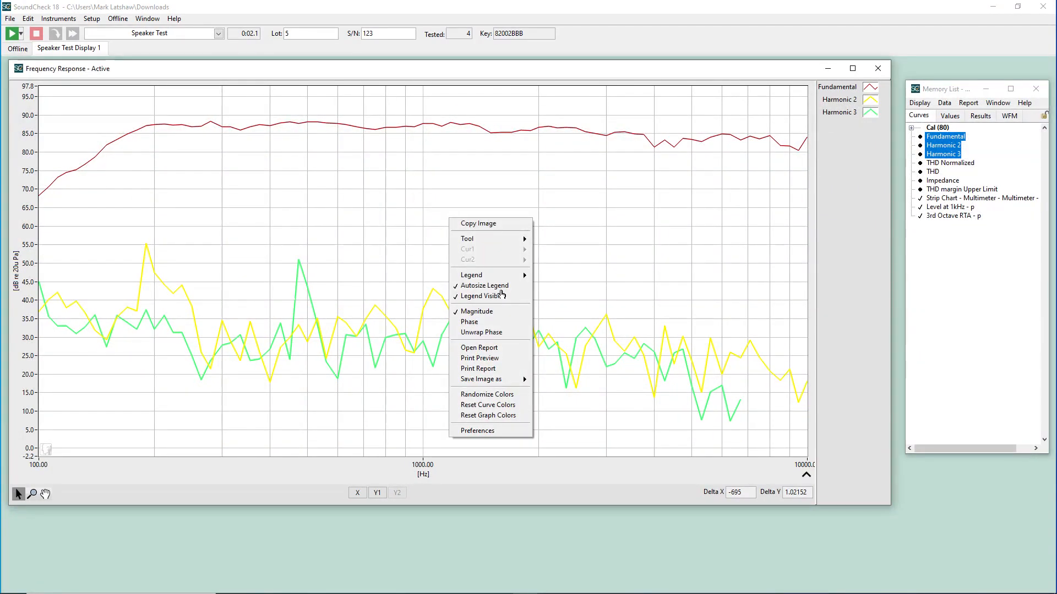
click(503, 430)
click(542, 248)
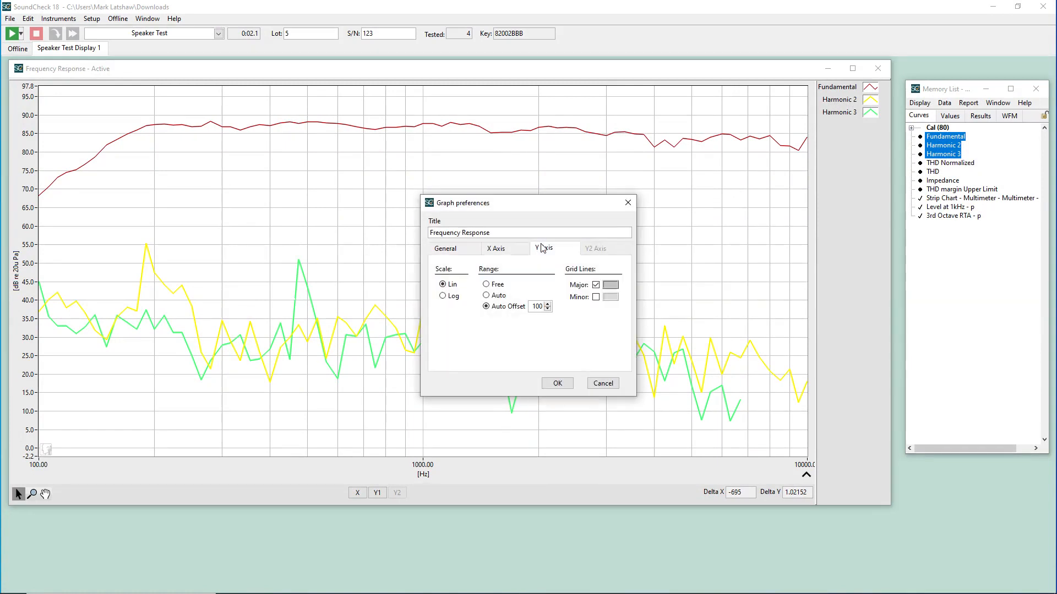
click(512, 254)
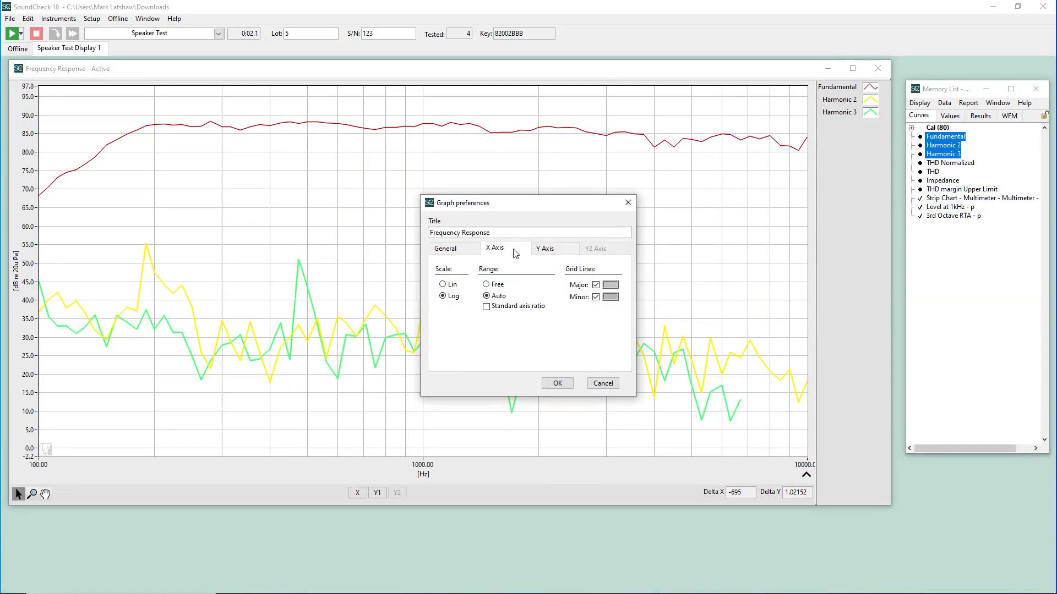
click(497, 309)
click(556, 383)
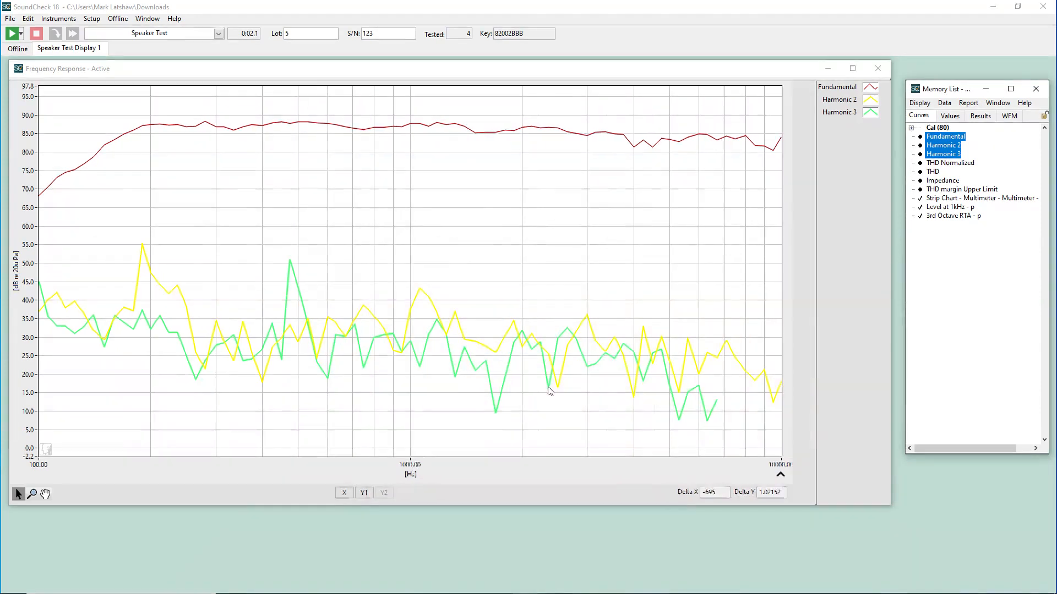